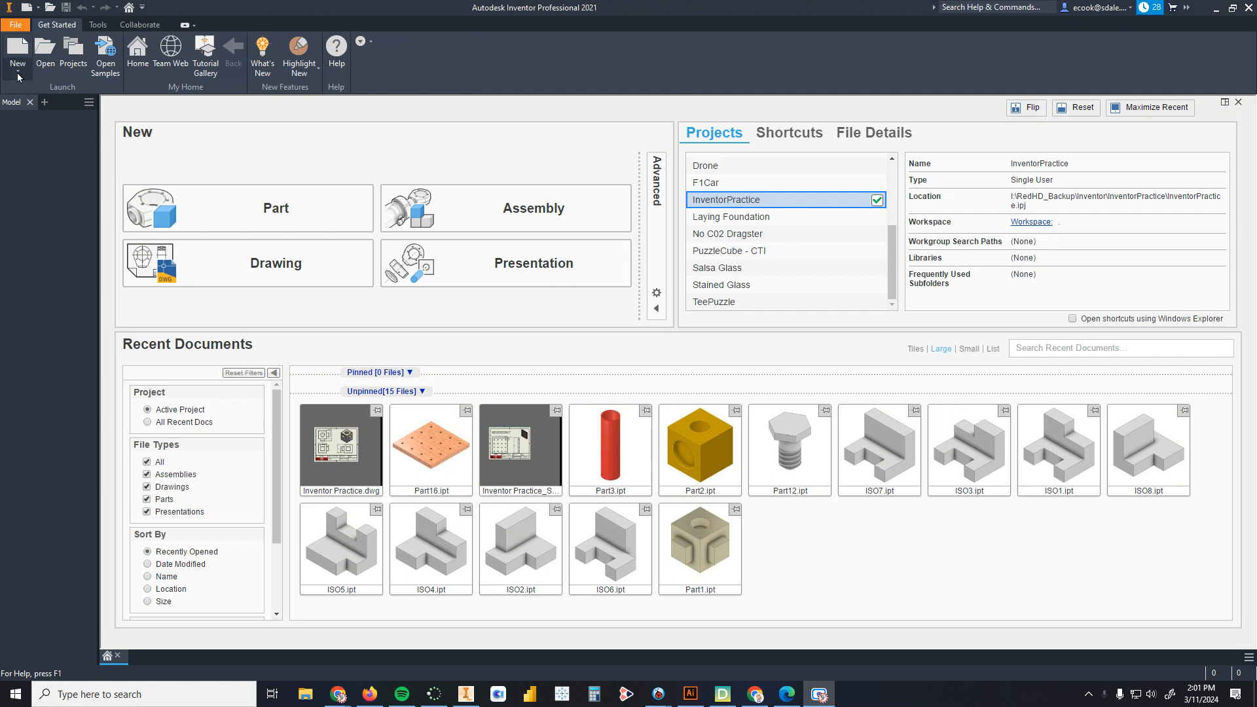
# Step: Create a new part file from the en-US Standard.ipt template after browsing the English and Metric template folders
pyautogui.click(16, 49)
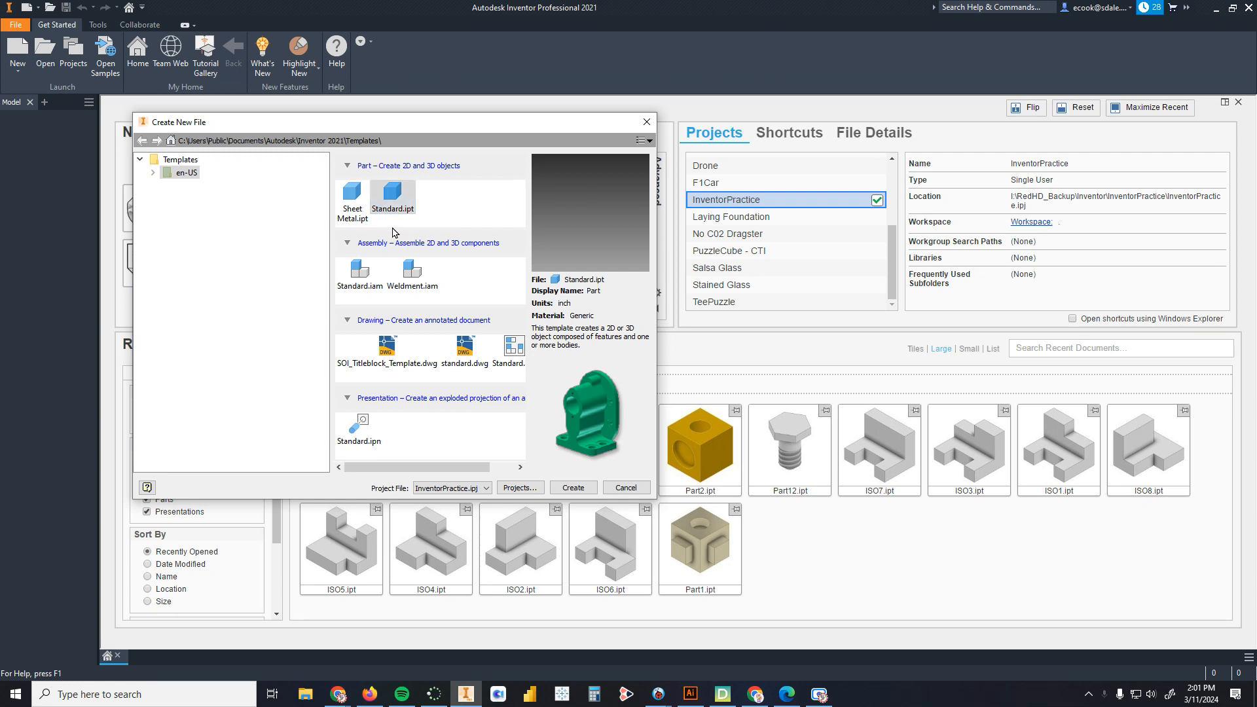
pyautogui.click(154, 174)
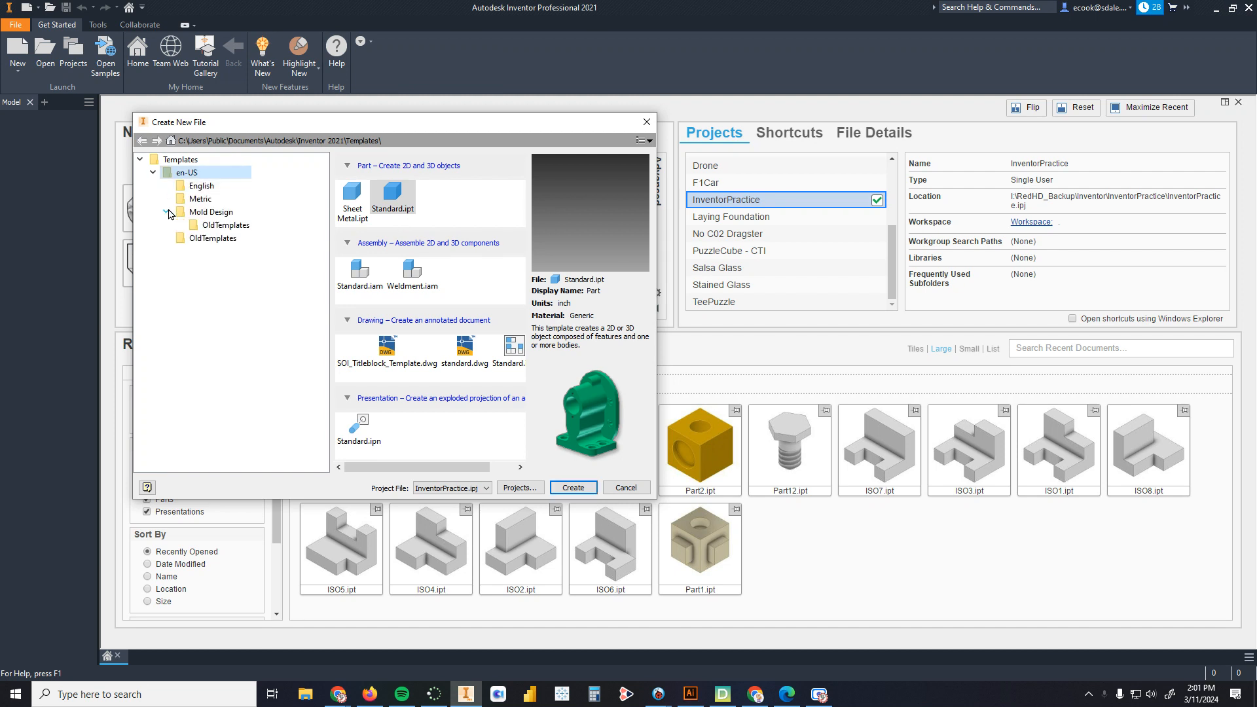
pyautogui.click(196, 199)
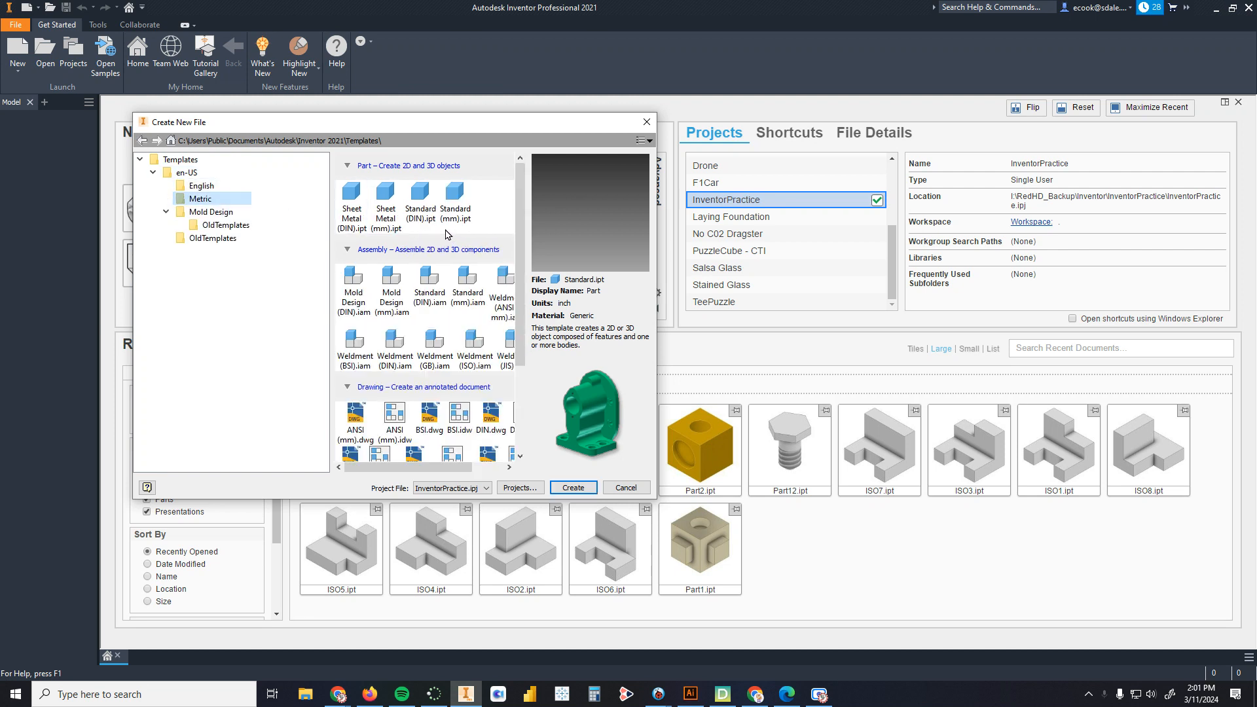
pyautogui.click(191, 188)
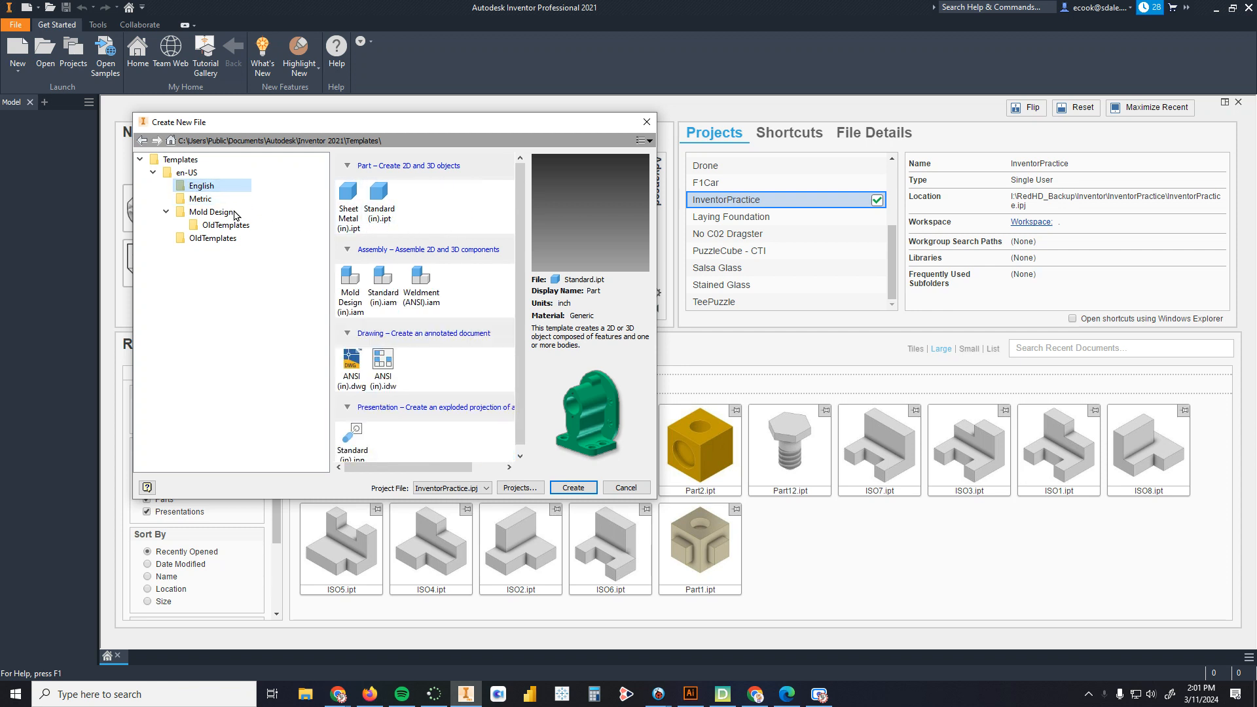
pyautogui.click(178, 159)
pyautogui.click(169, 174)
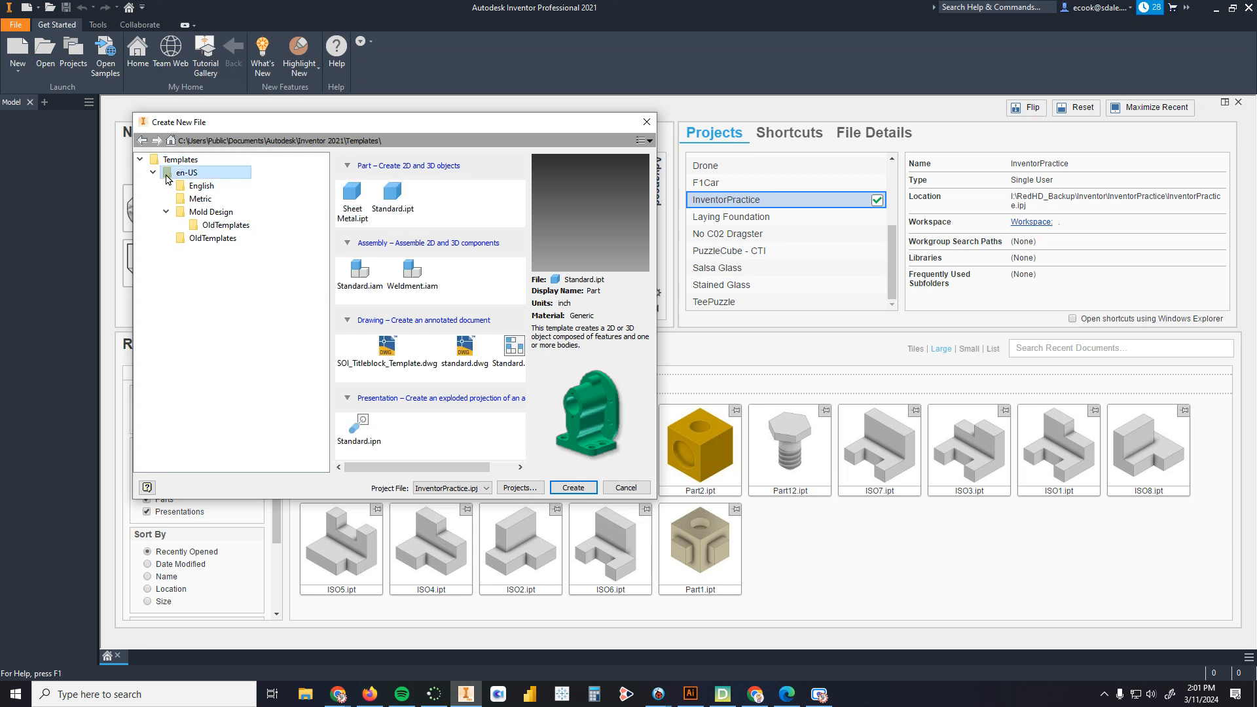
pyautogui.click(165, 212)
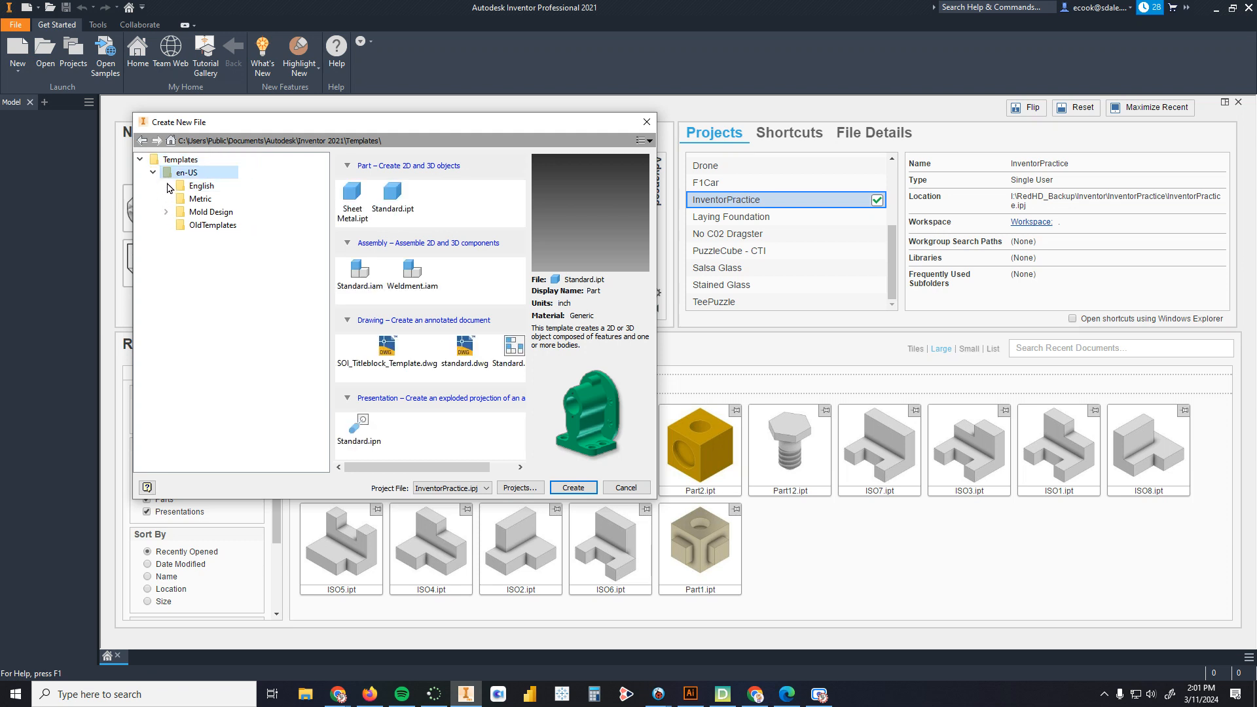
pyautogui.click(394, 196)
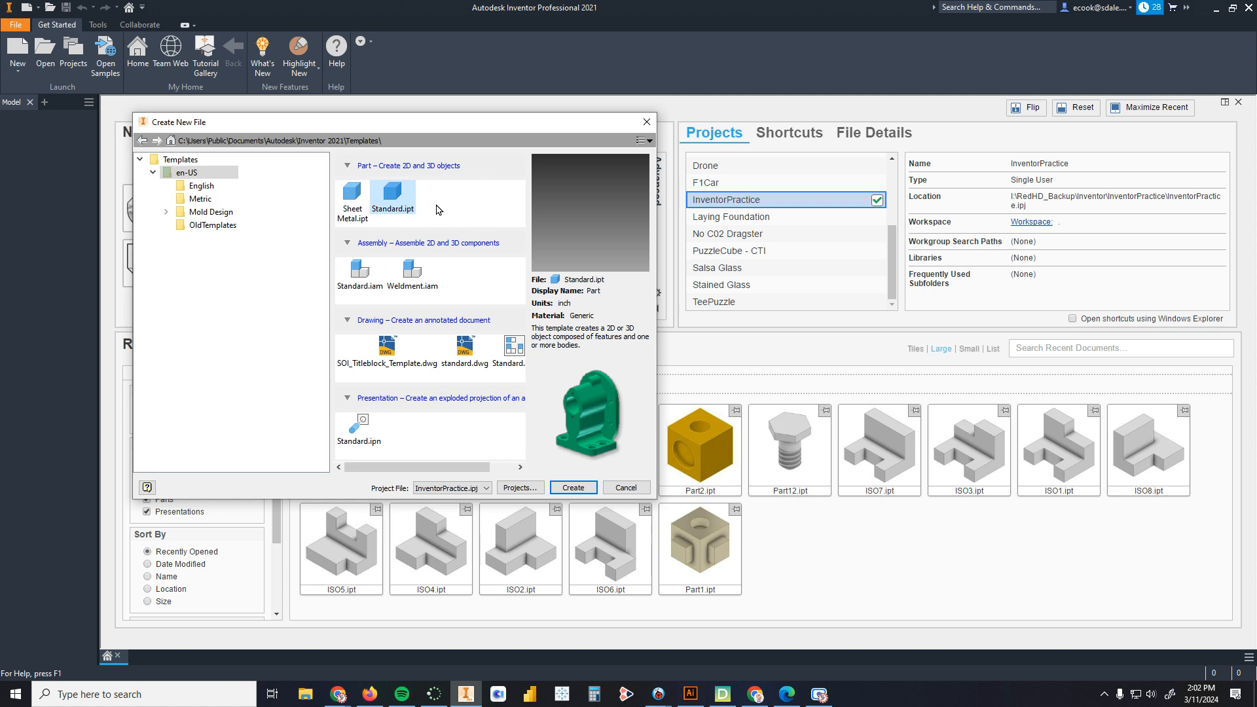
pyautogui.click(575, 487)
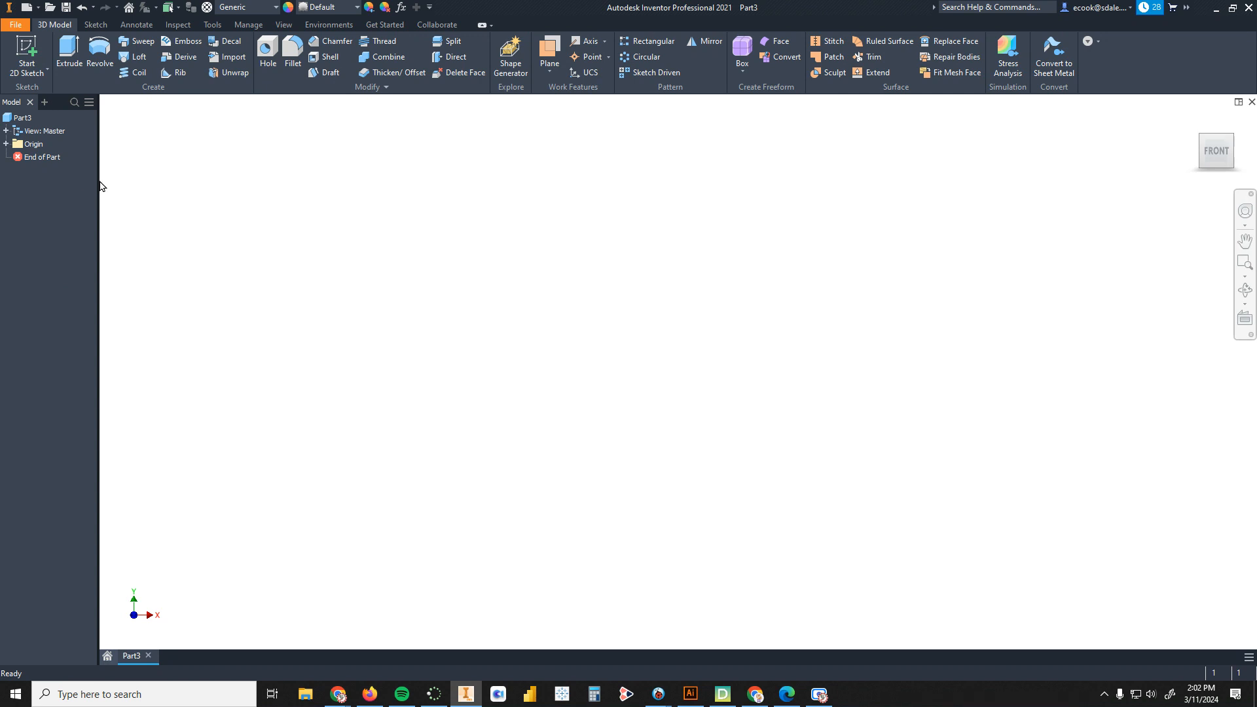
# Step: Open the Inventor Practice_Semester drawing from the project workspace
pyautogui.moveTo(98, 185); pyautogui.dragTo(188, 196)
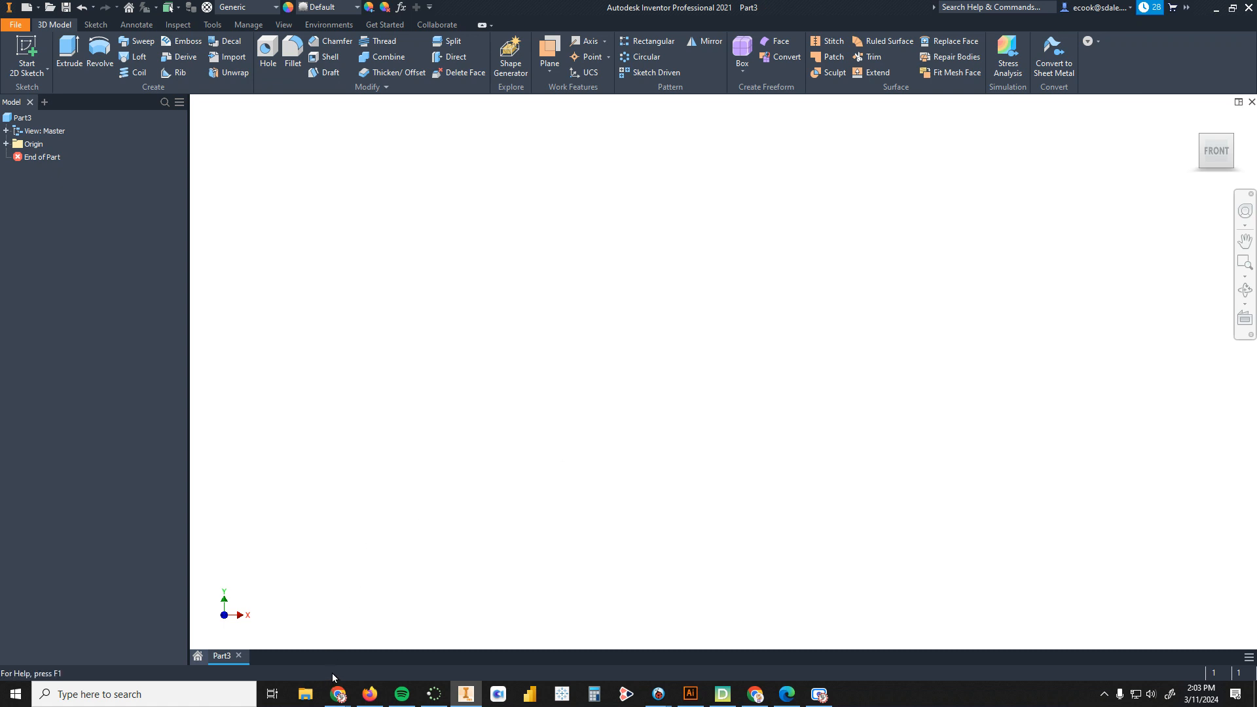
pyautogui.click(201, 658)
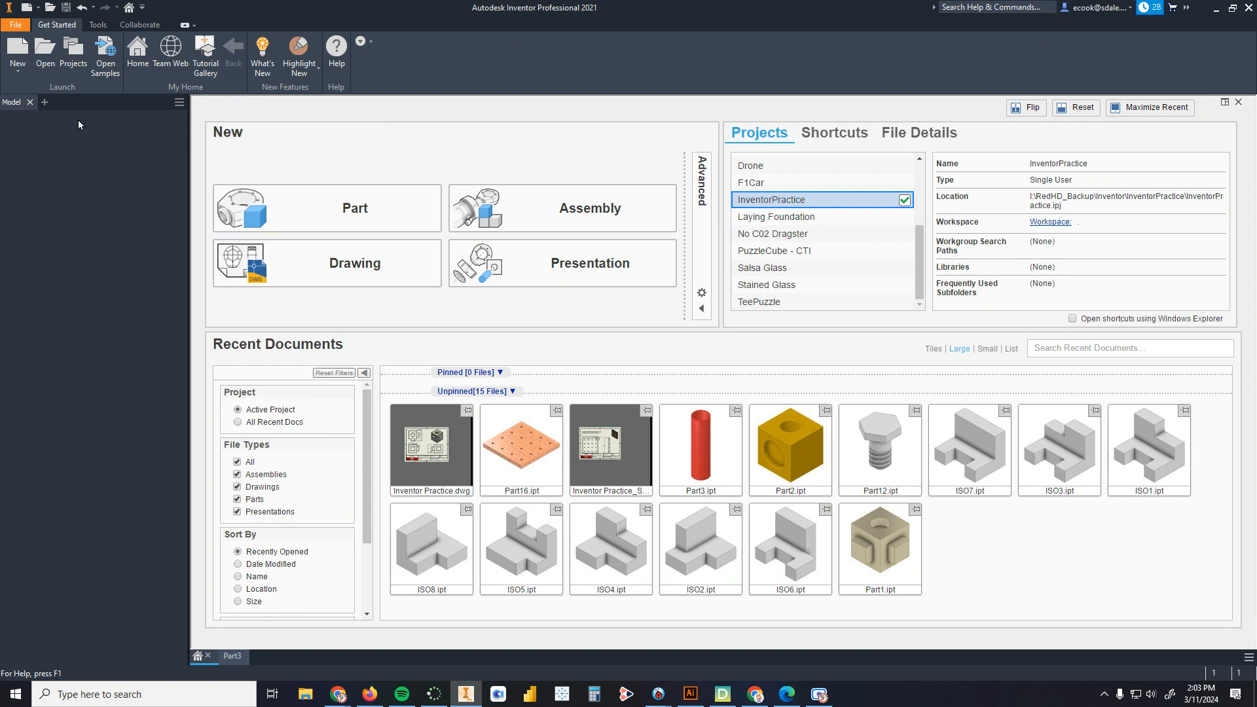
pyautogui.click(47, 57)
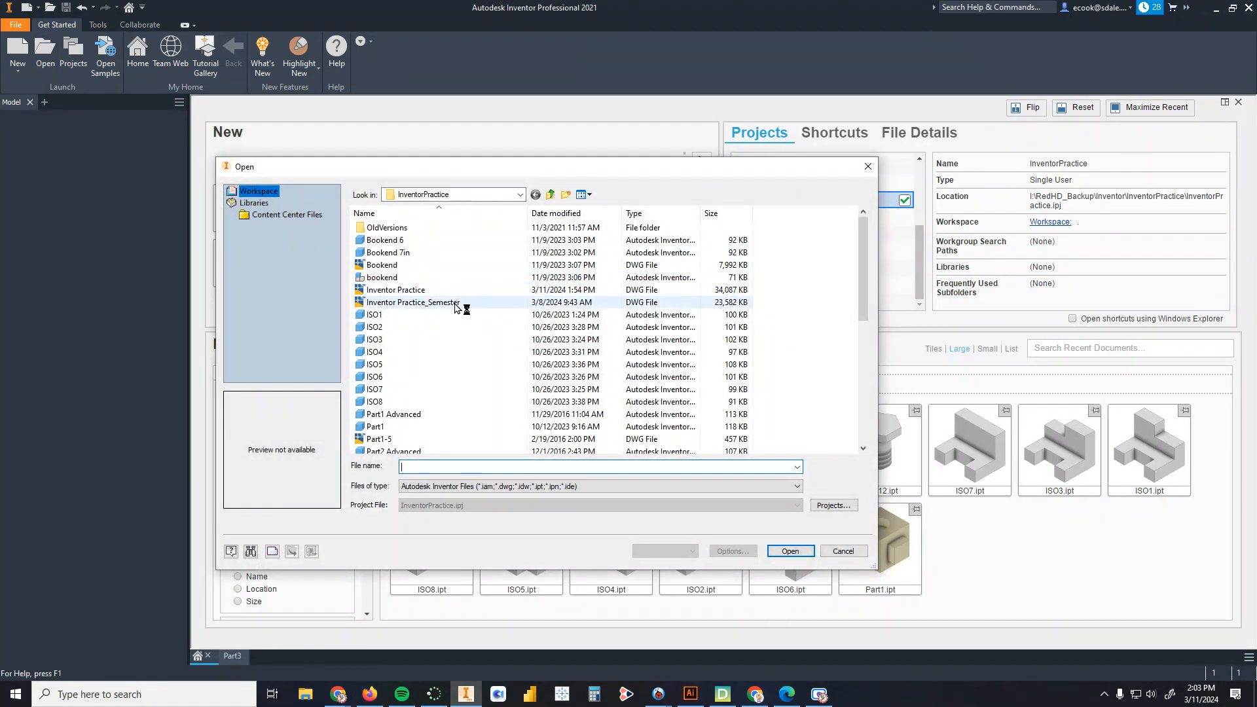
pyautogui.doubleClick(412, 303)
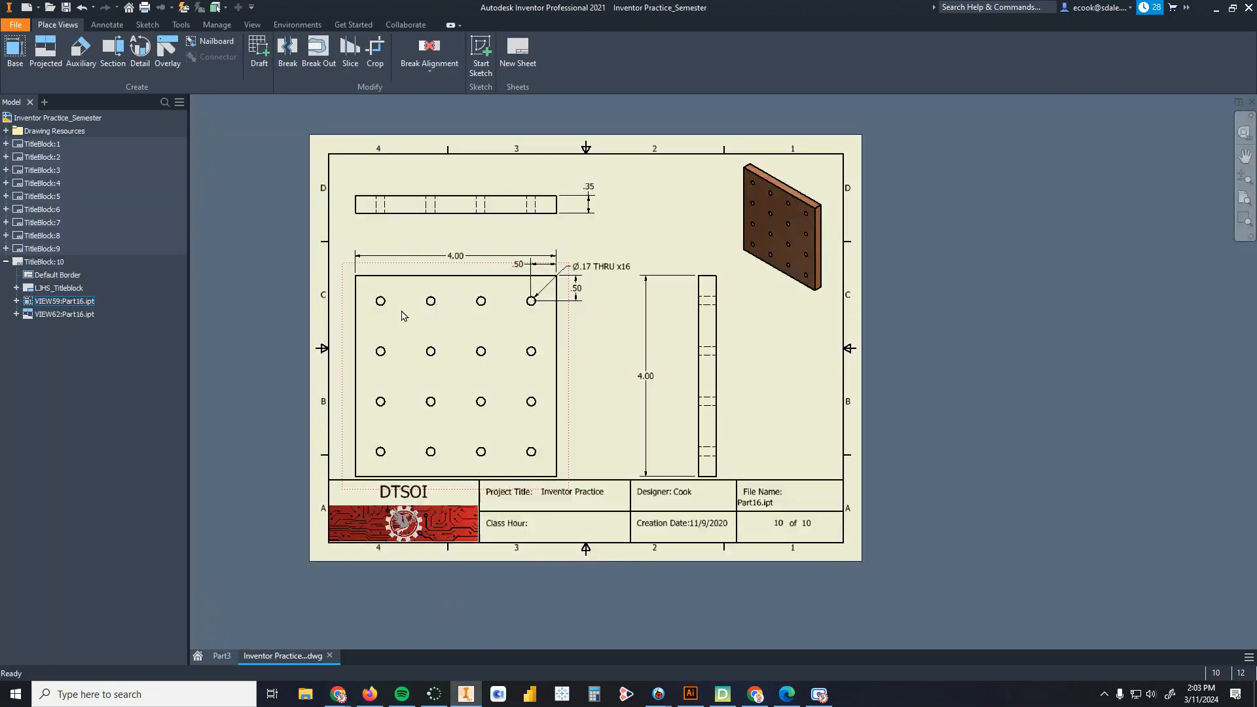
# Step: Switch to sheet 1 and examine the cube drawing's views and dimensions
pyautogui.doubleClick(42, 144)
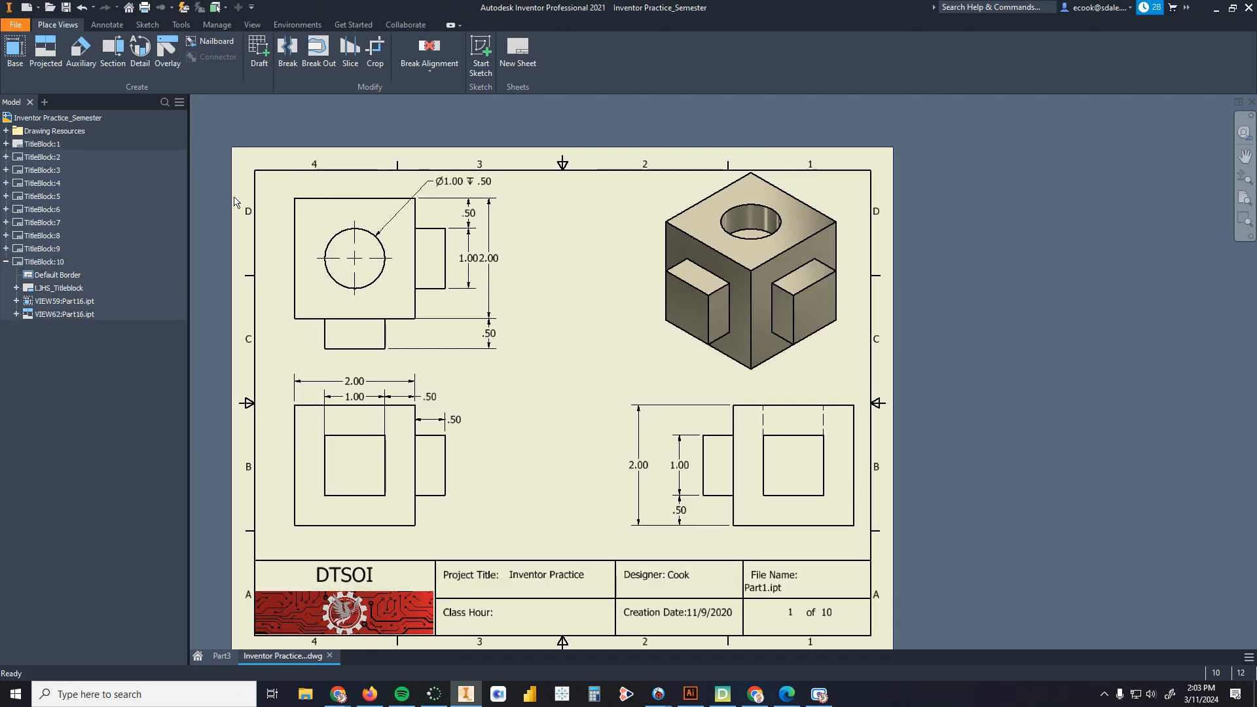
pyautogui.moveTo(522, 315); pyautogui.dragTo(582, 282, button='middle')
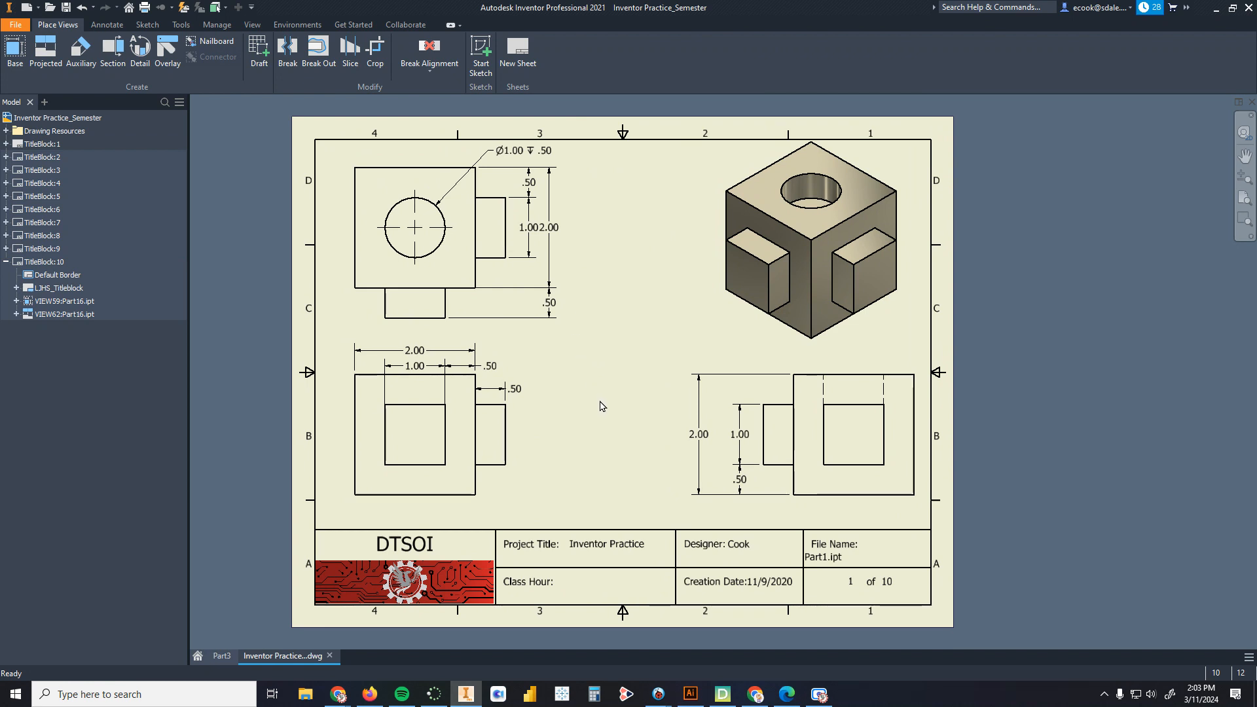
pyautogui.scroll(-1, 626, 344)
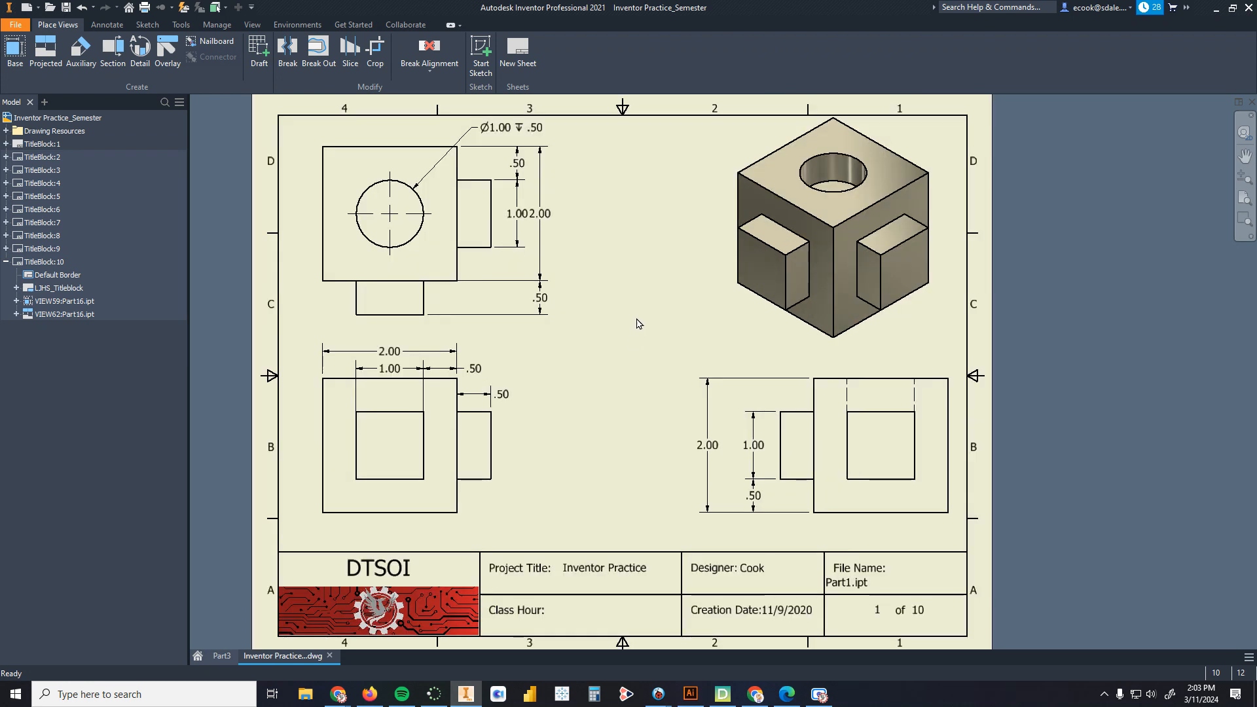
pyautogui.scroll(-3, 637, 319)
pyautogui.moveTo(637, 319); pyautogui.dragTo(412, 479, button='middle')
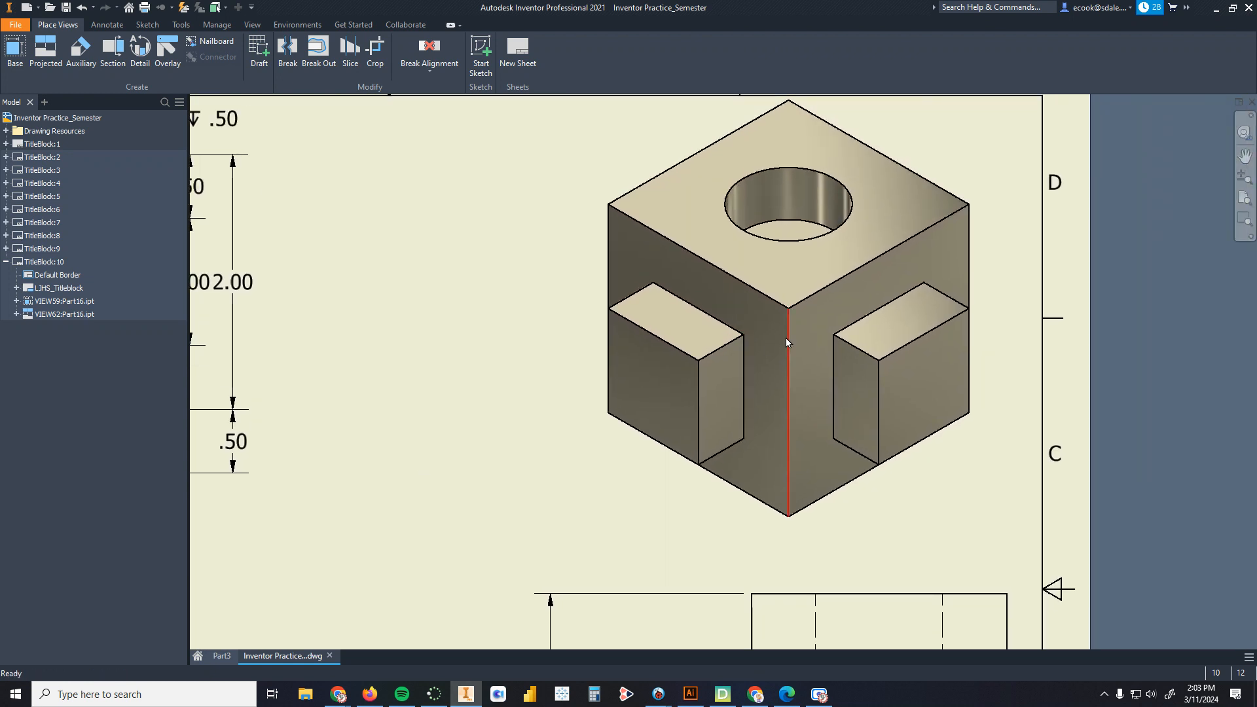
pyautogui.scroll(3, 672, 426)
pyautogui.moveTo(547, 441); pyautogui.dragTo(653, 299, button='middle')
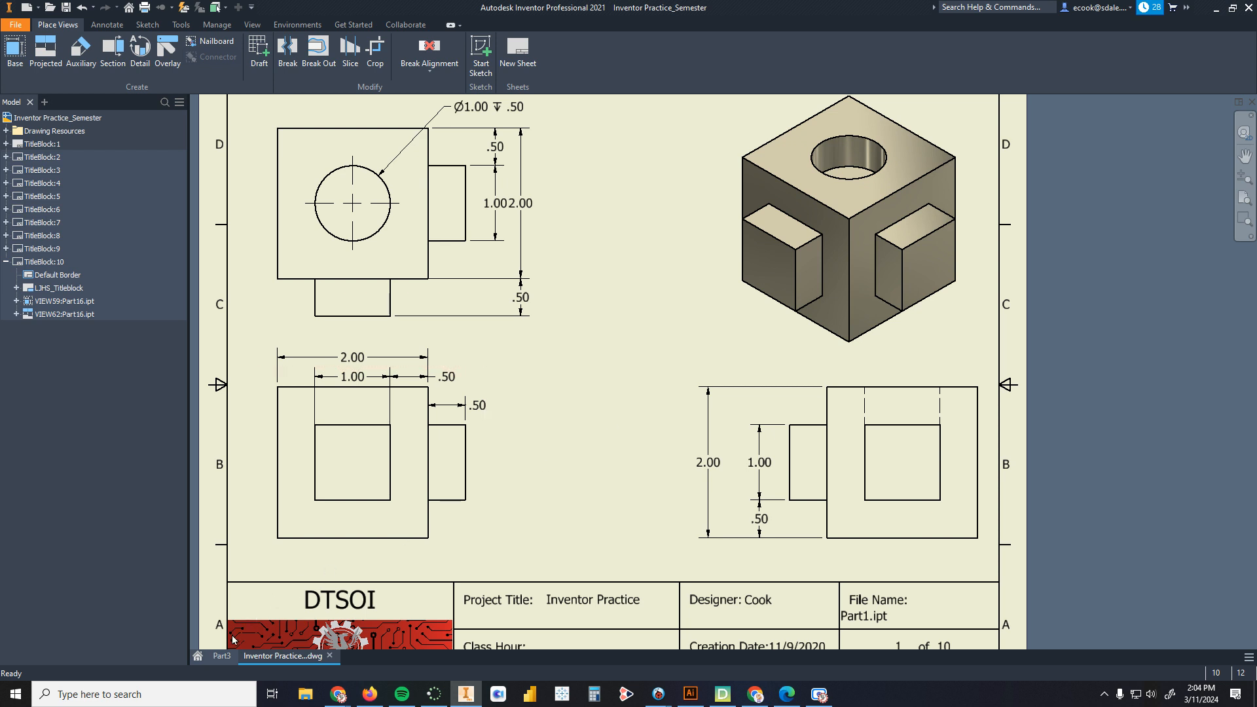
# Step: Return to the new part and start a 2D sketch on the front XY plane
pyautogui.click(226, 656)
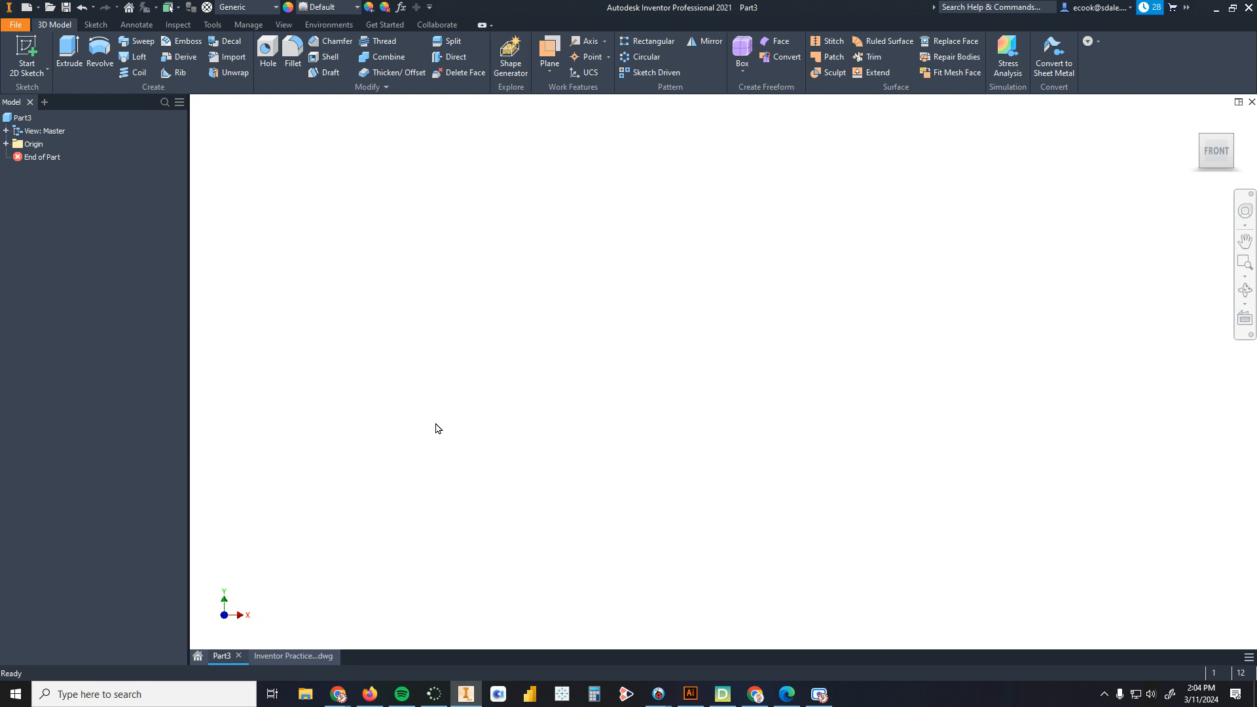
pyautogui.click(29, 46)
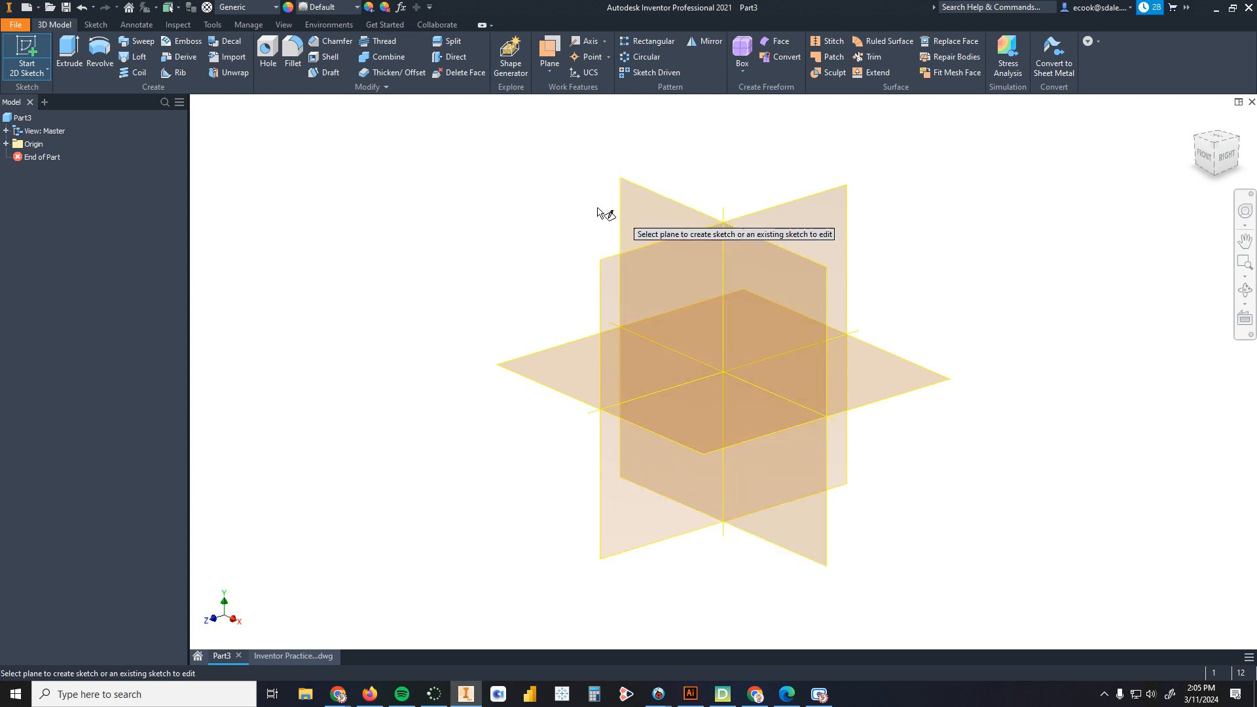
pyautogui.click(646, 214)
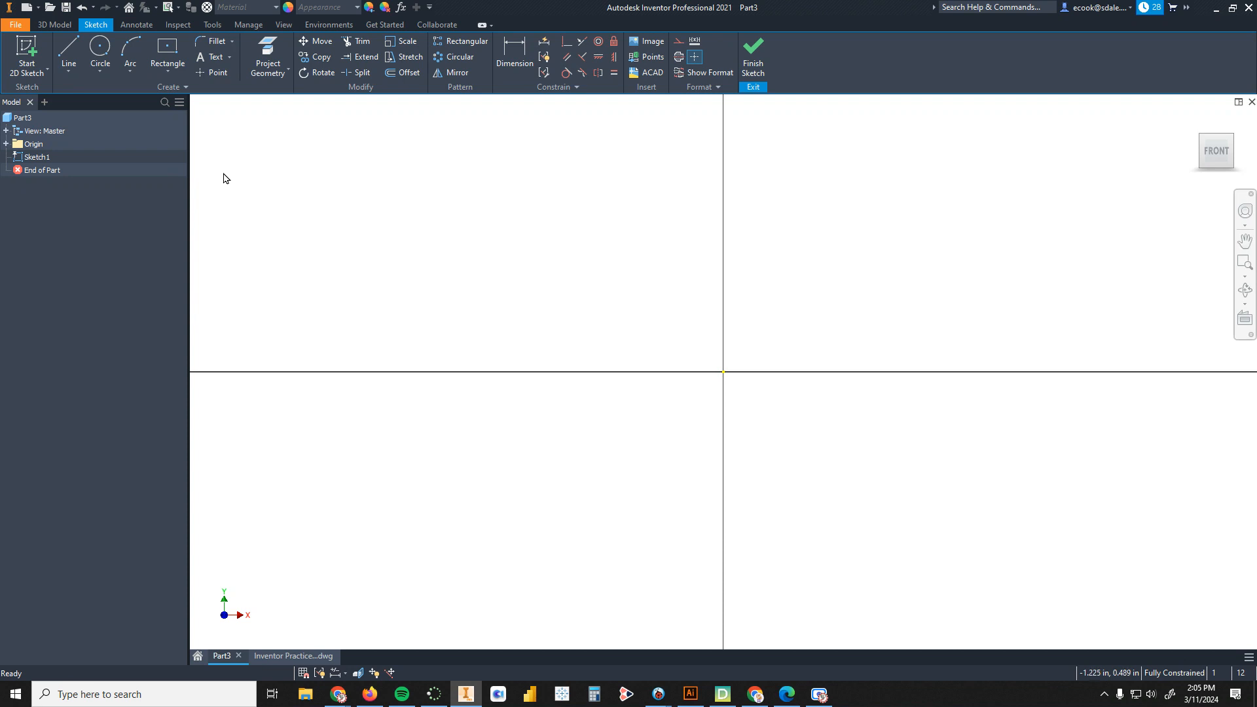
# Step: Try a two-point rectangle from the origin, then undo it
pyautogui.click(166, 71)
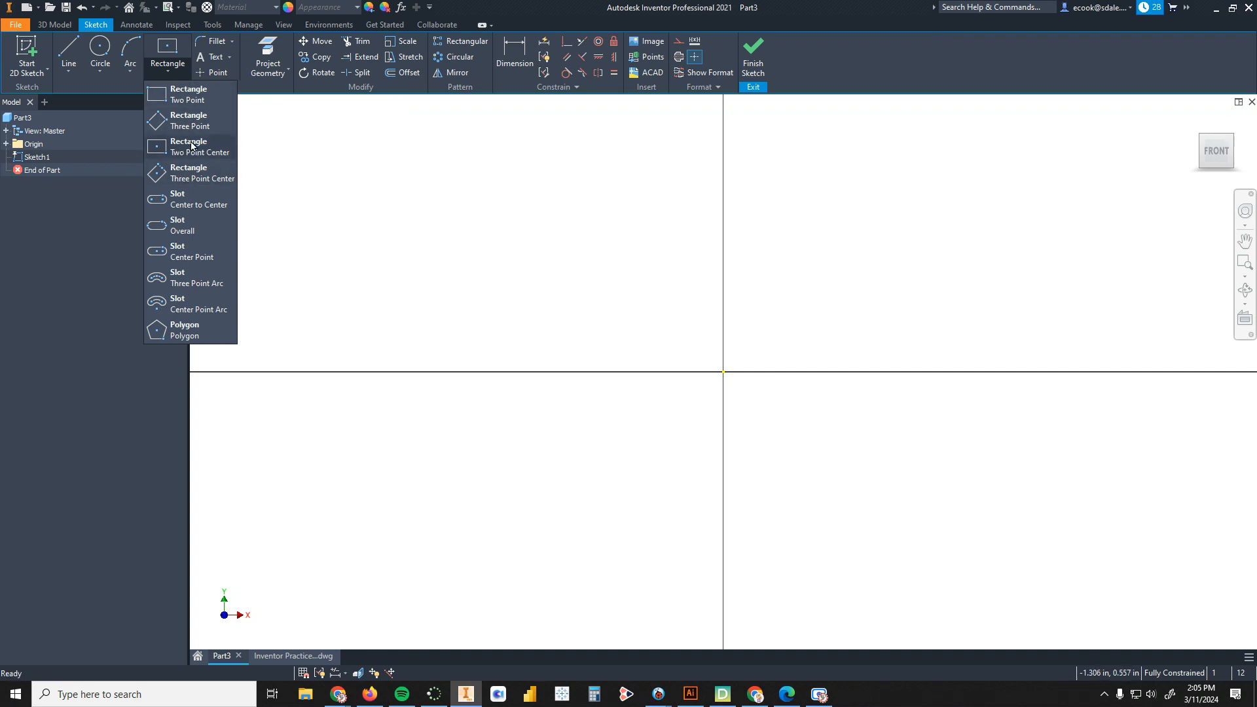
pyautogui.click(195, 94)
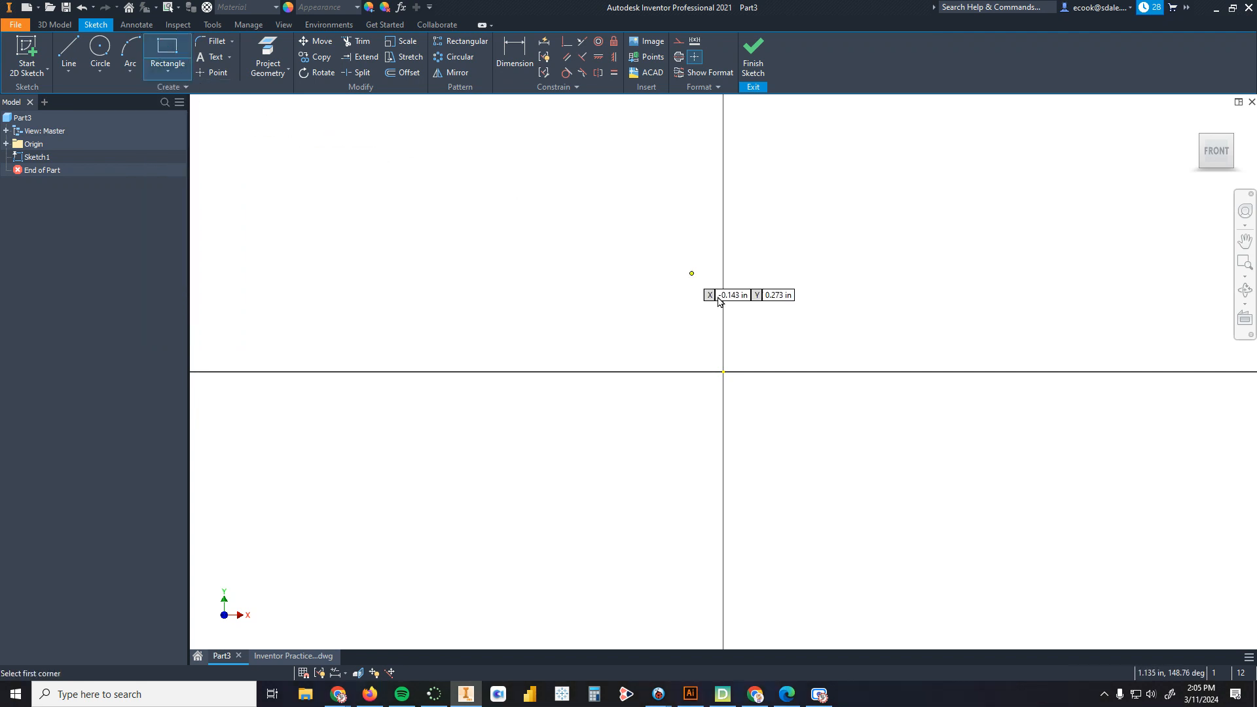
pyautogui.click(723, 371)
pyautogui.click(941, 220)
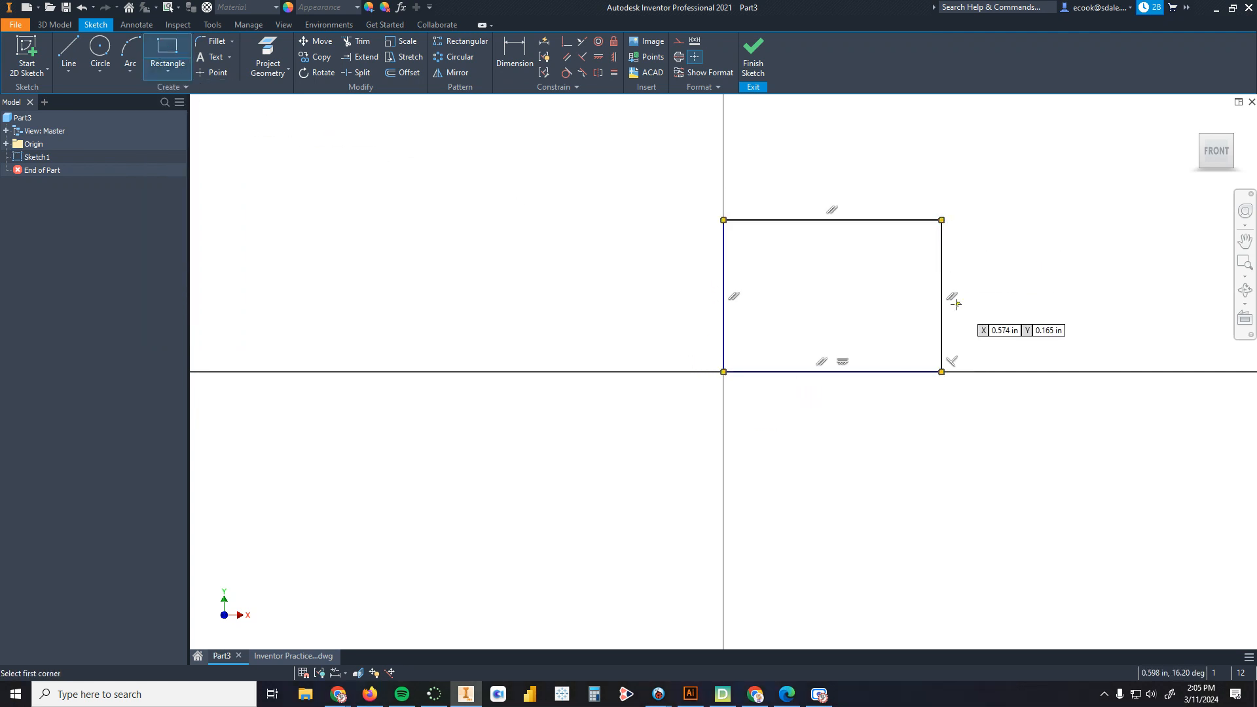
pyautogui.hotkey('ctrl', 'z')
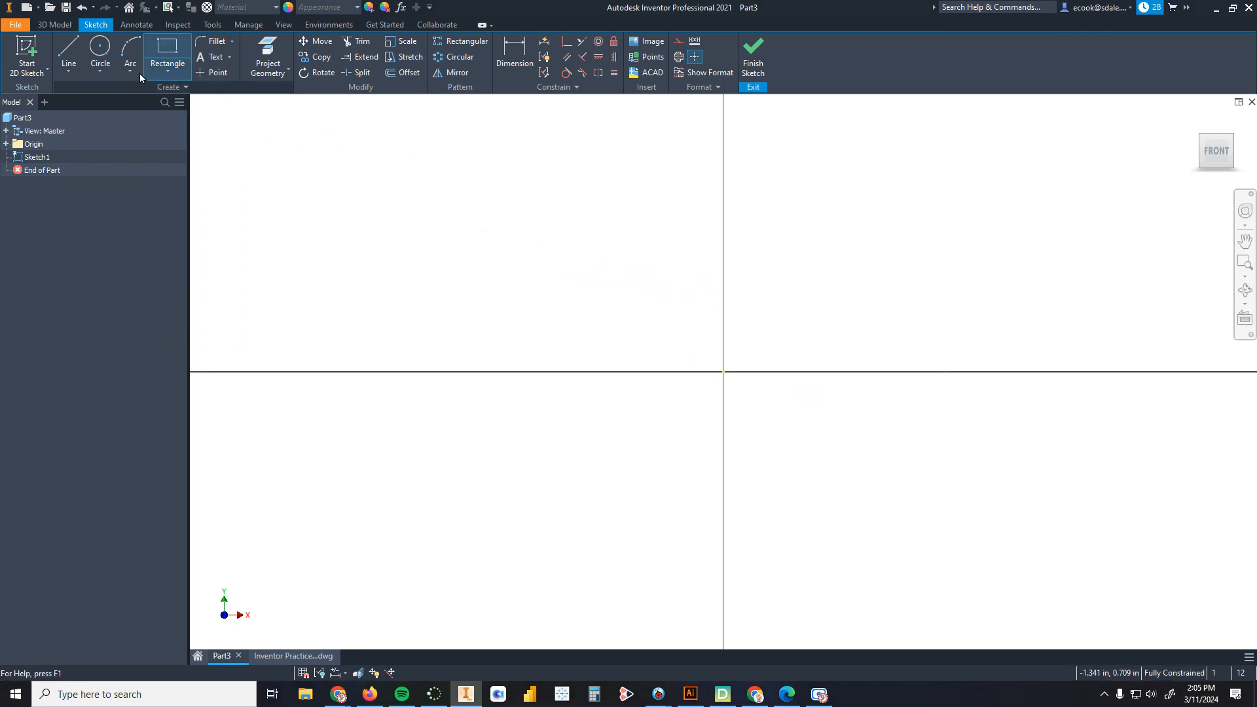
# Step: Try a three-point rectangle starting at the origin, then undo it
pyautogui.click(158, 71)
pyautogui.click(189, 121)
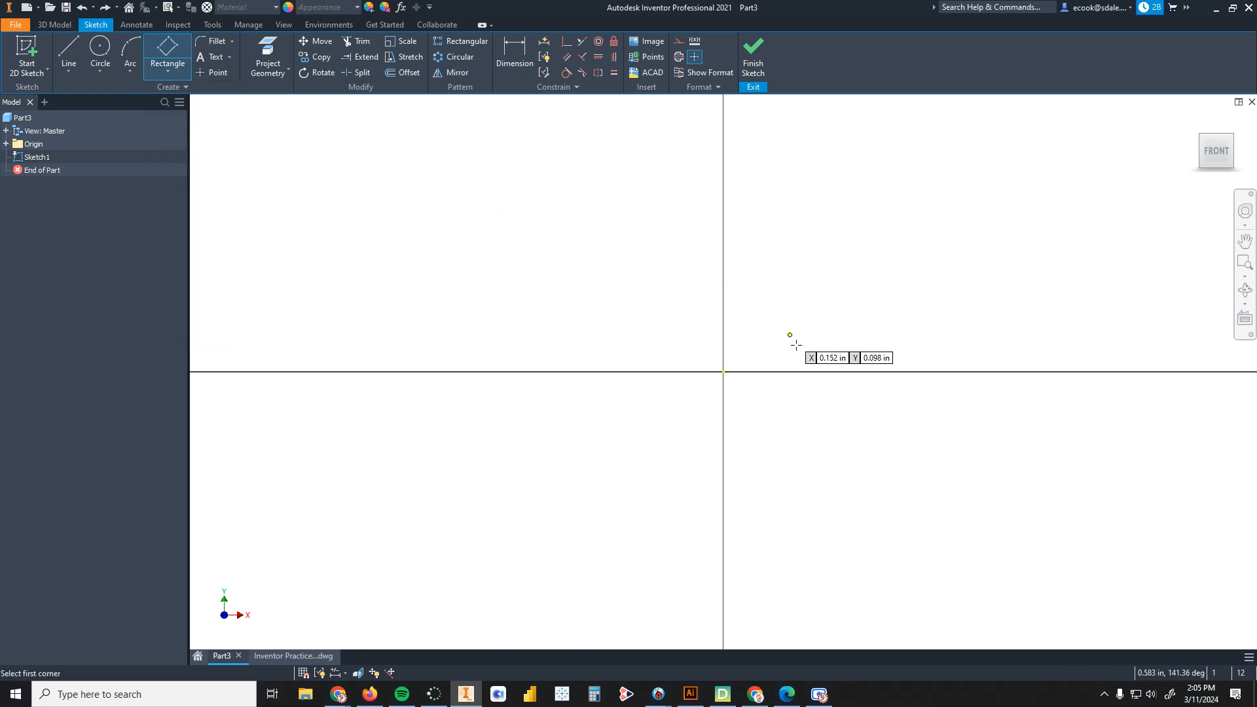
pyautogui.click(724, 372)
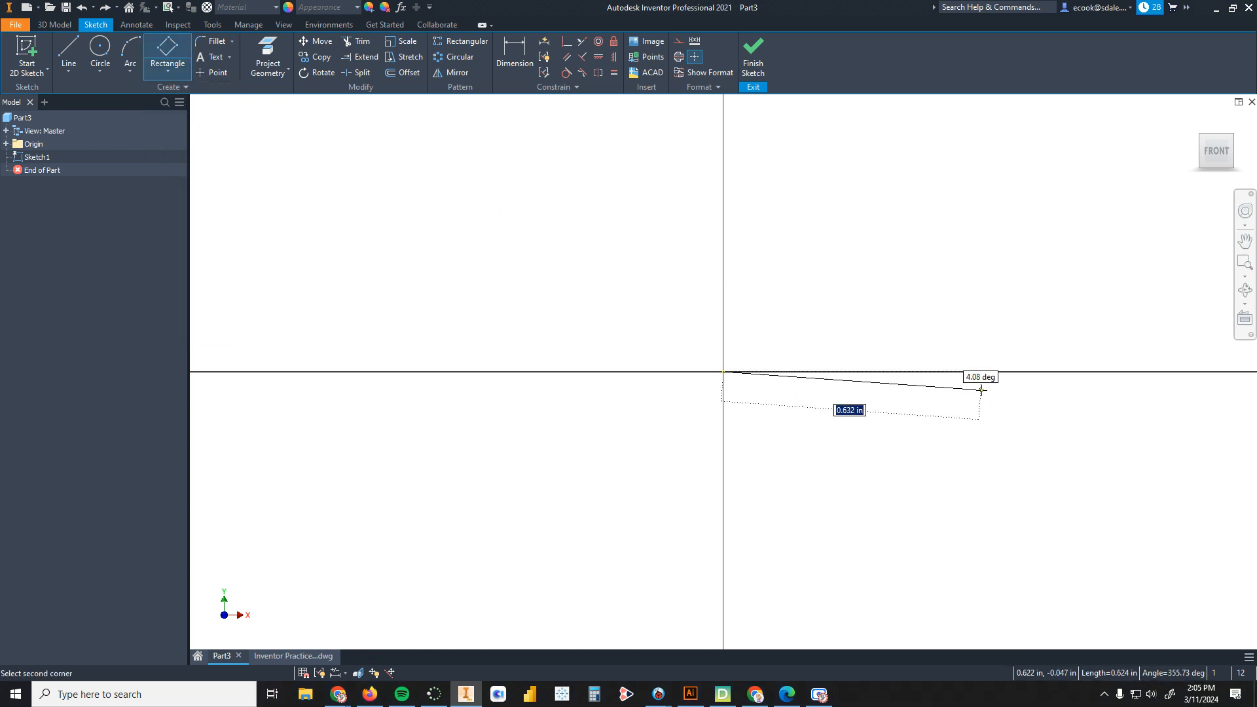
pyautogui.click(1010, 396)
pyautogui.click(1025, 221)
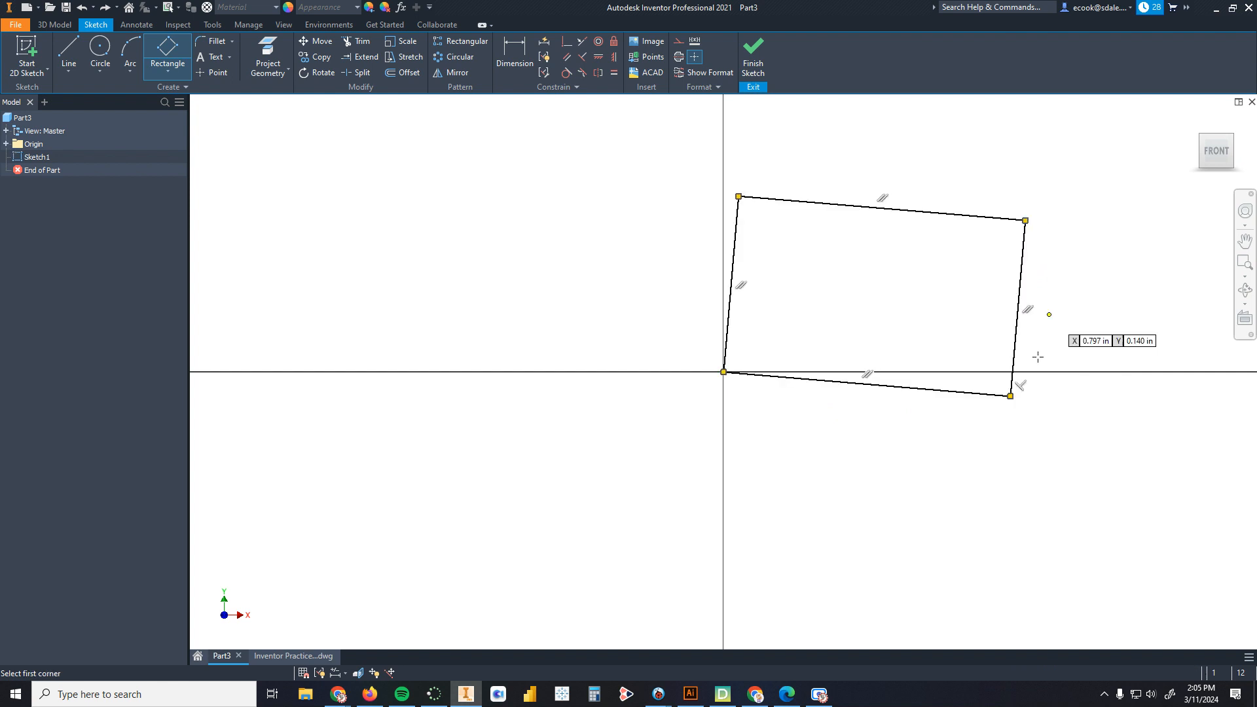
pyautogui.hotkey('ctrl', 'z')
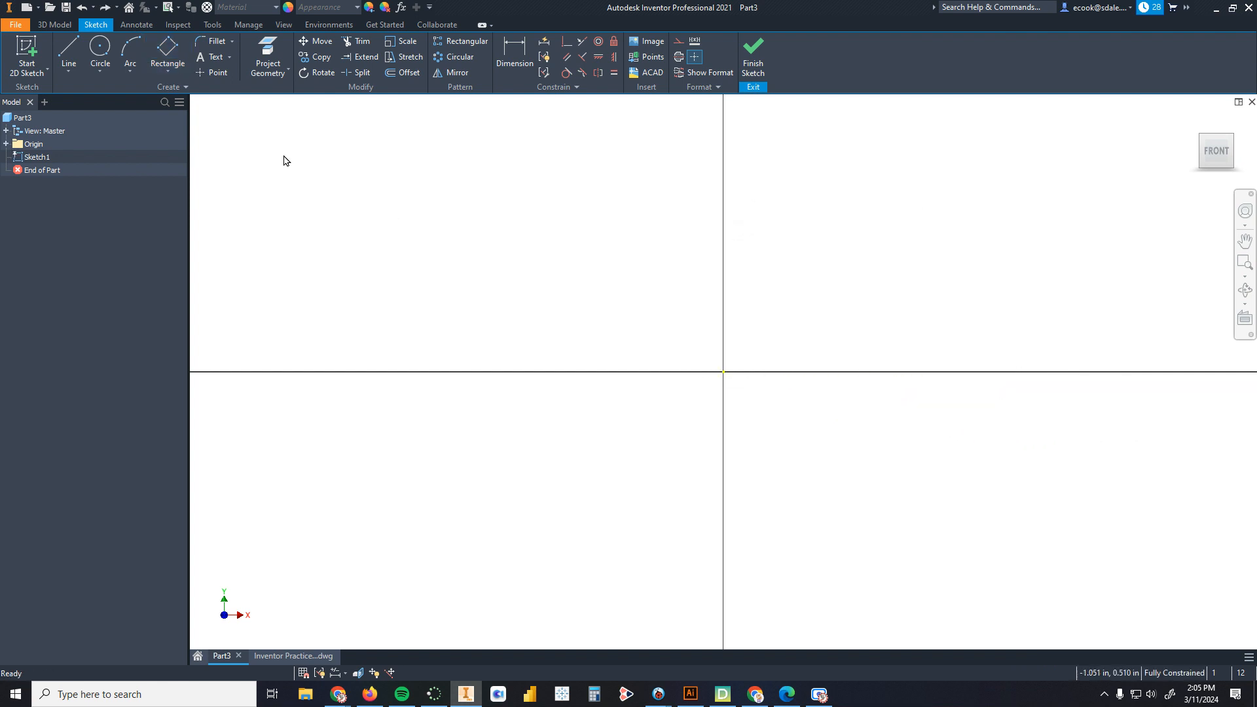
# Step: Start a two-point center rectangle centred on the origin without finishing it
pyautogui.click(171, 70)
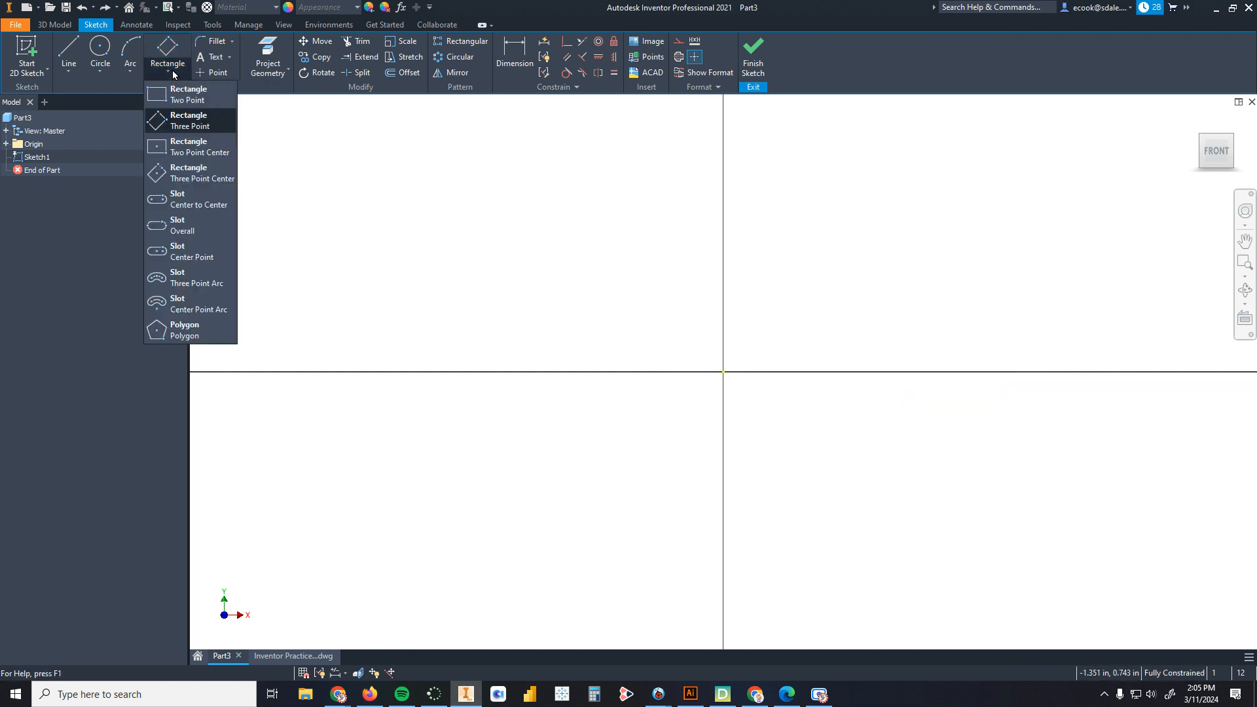
pyautogui.click(179, 147)
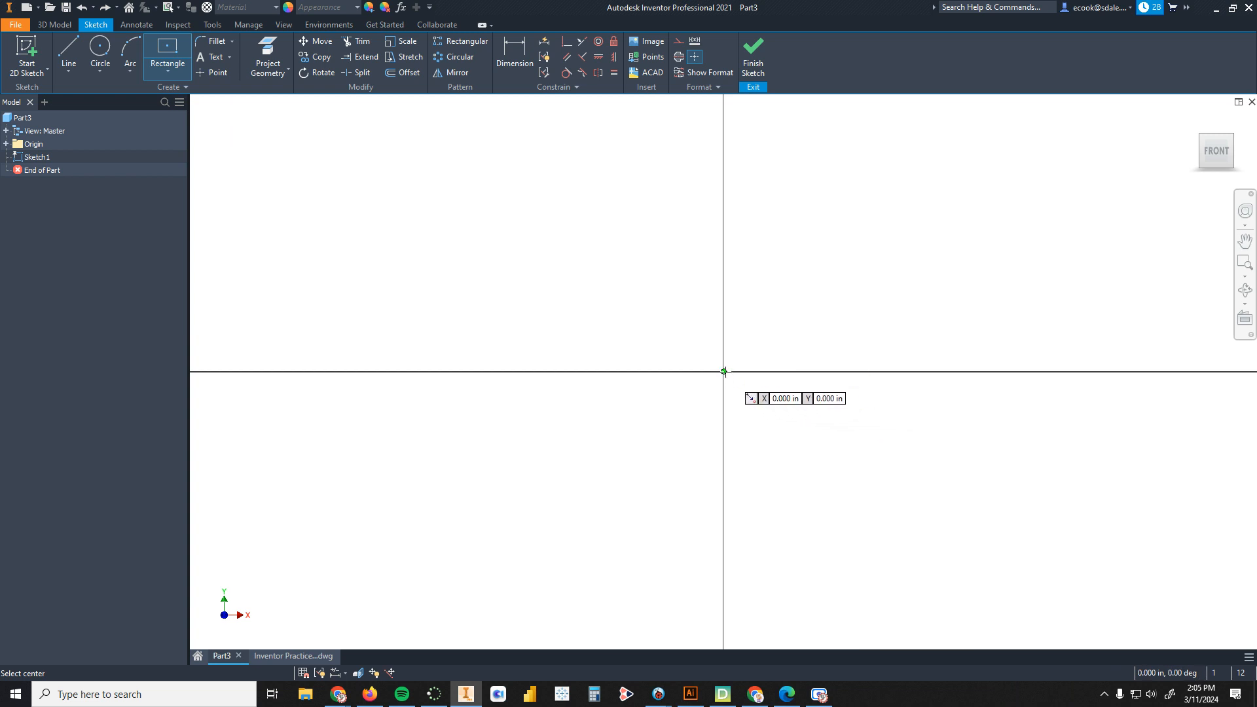
pyautogui.click(723, 372)
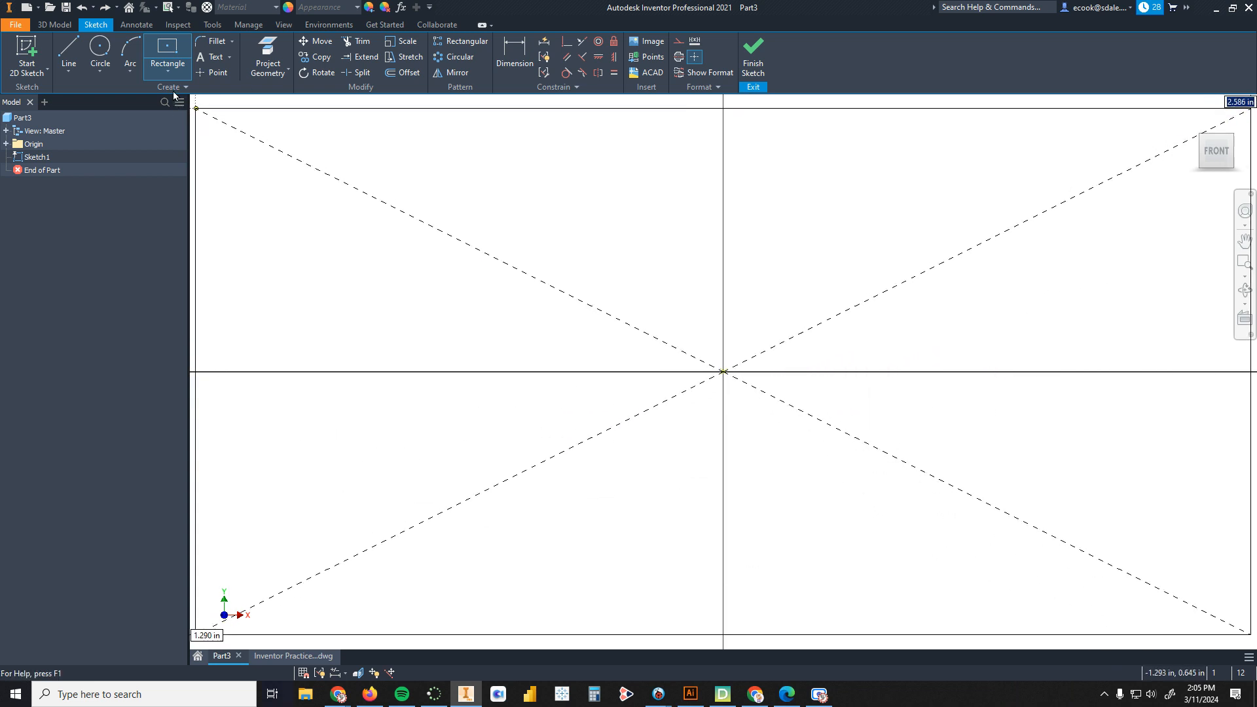
# Step: Try a three-point center rectangle centred on the origin, then undo it
pyautogui.click(169, 69)
pyautogui.click(182, 174)
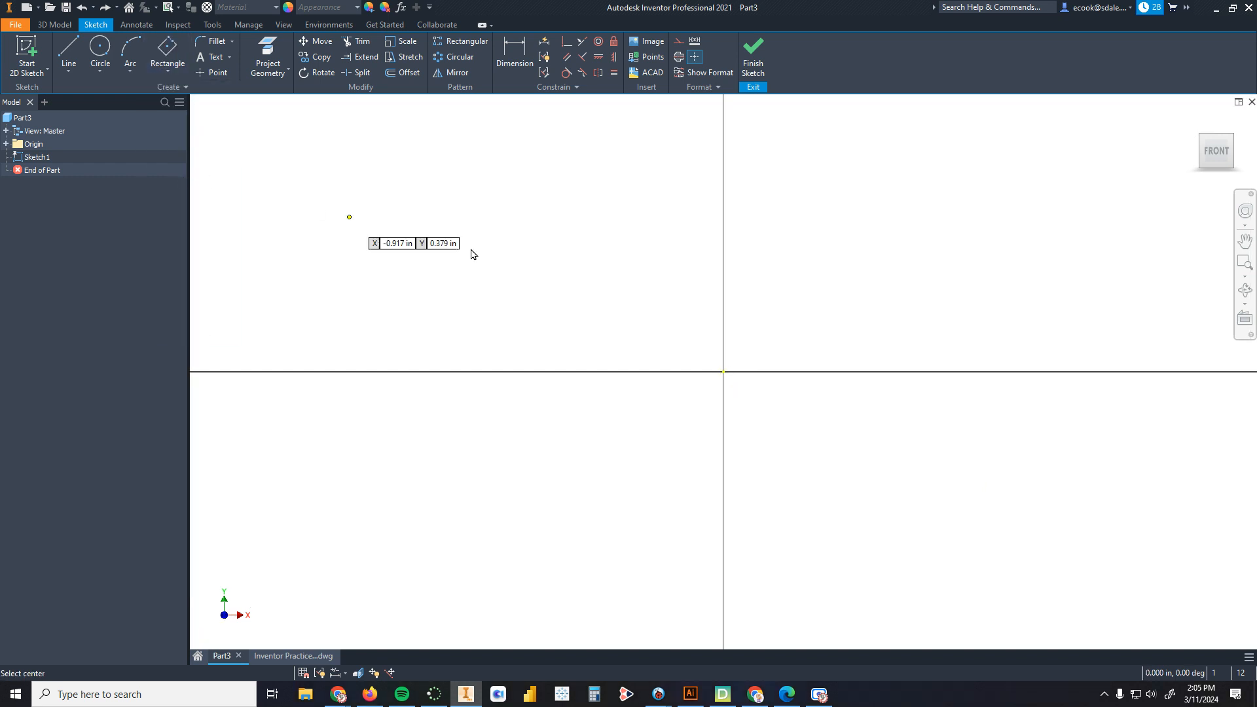
pyautogui.click(723, 371)
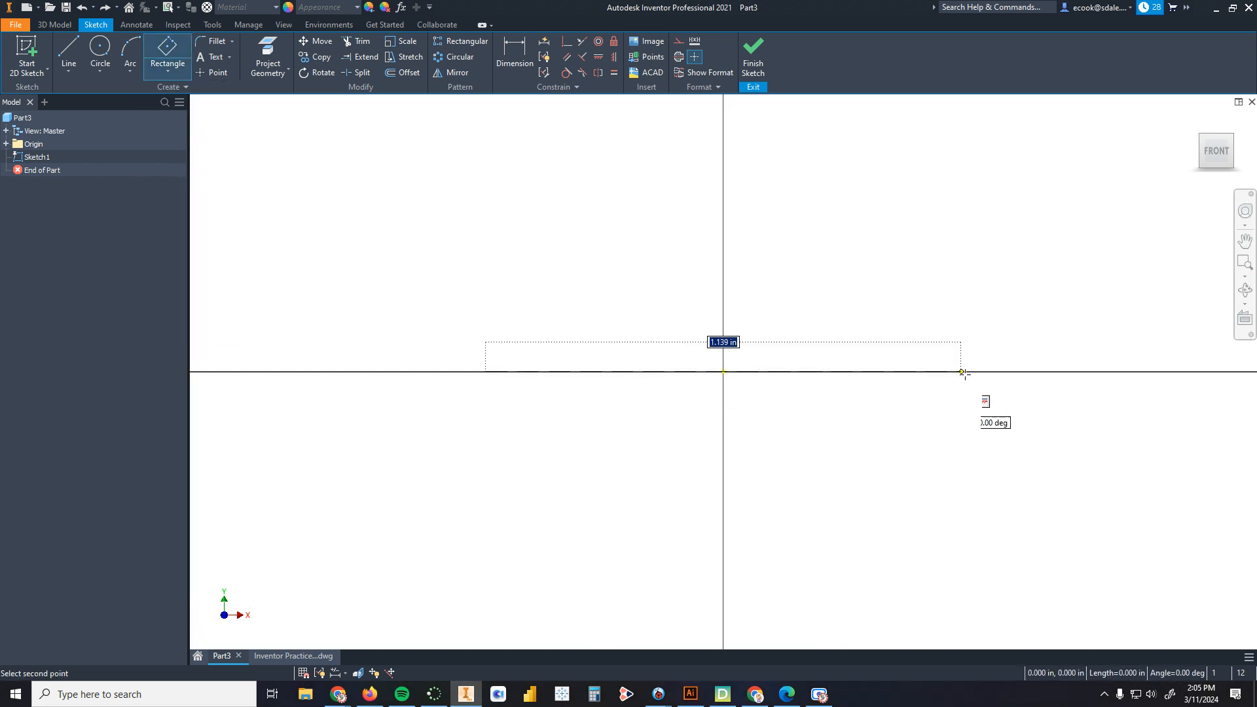
pyautogui.click(1004, 426)
pyautogui.click(766, 514)
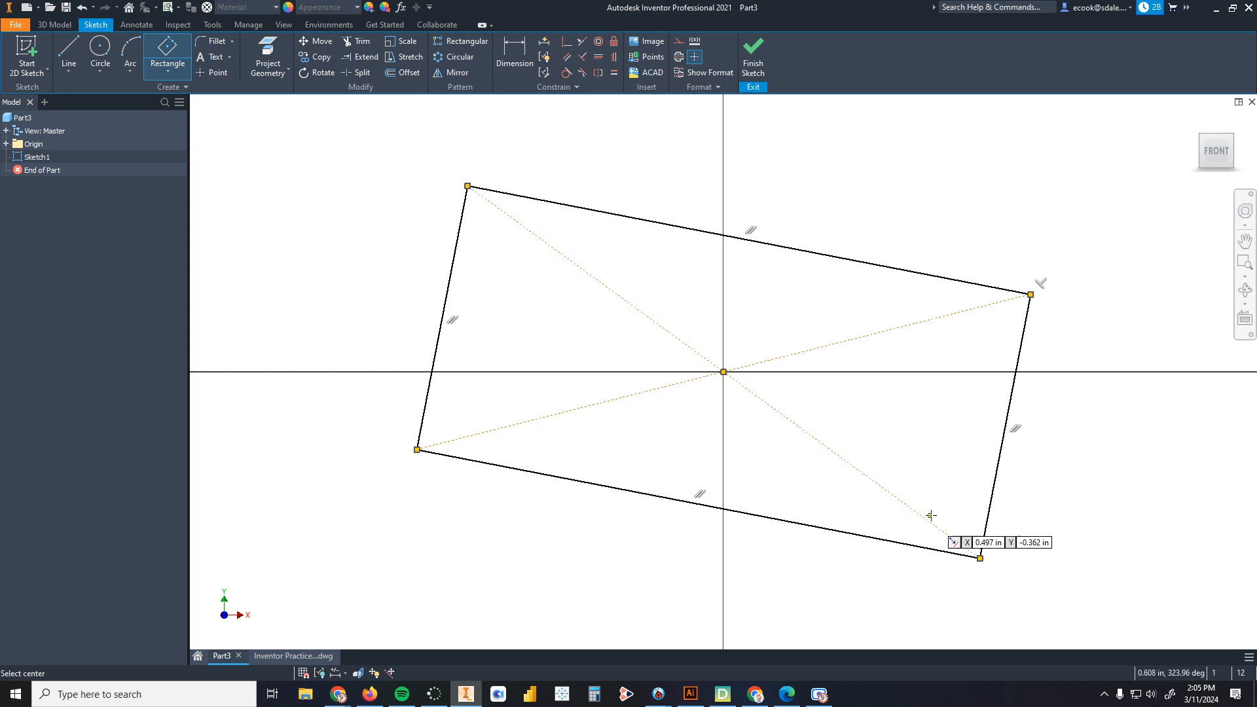
pyautogui.hotkey('ctrl', 'z')
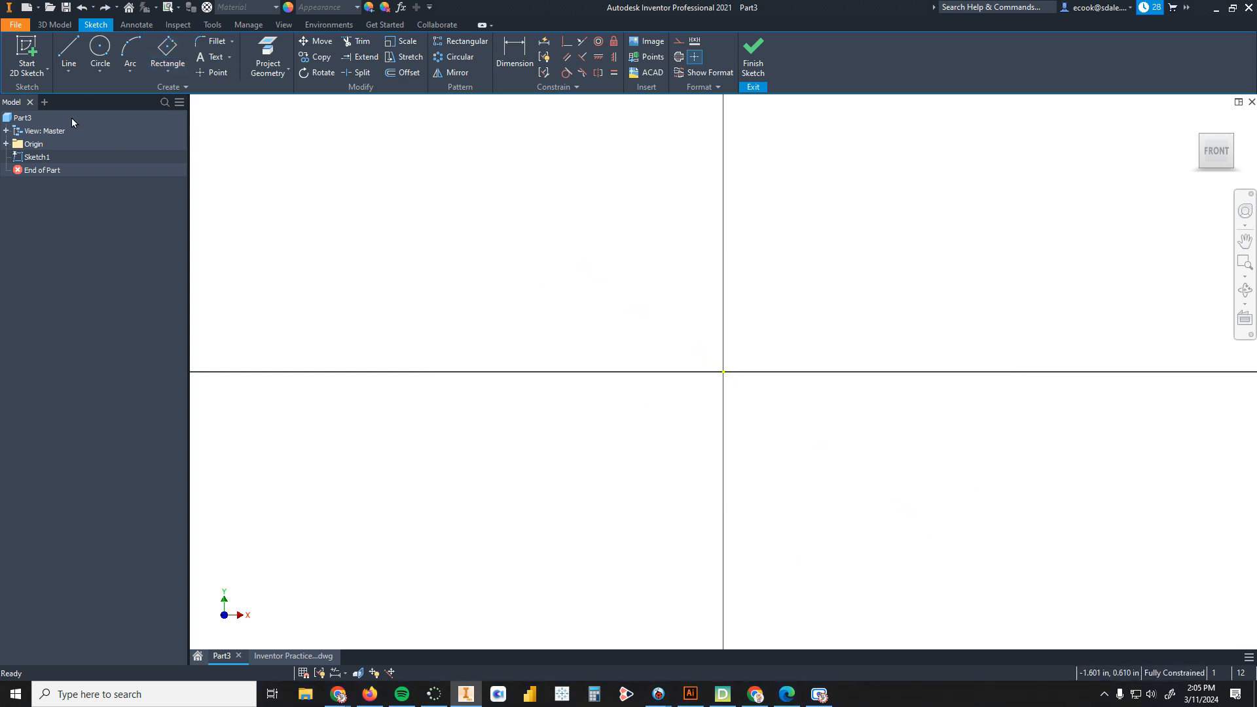
# Step: Draw a two-point center rectangle centred on the origin, then undo it
pyautogui.click(160, 76)
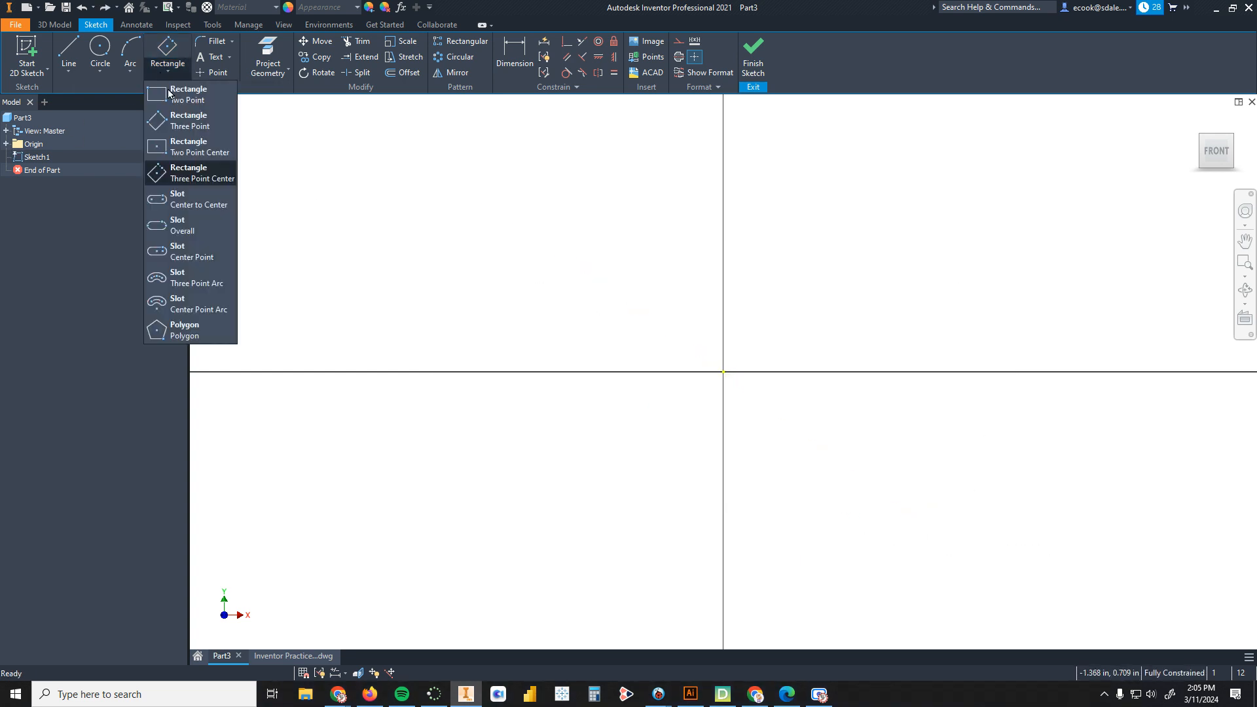
pyautogui.click(205, 148)
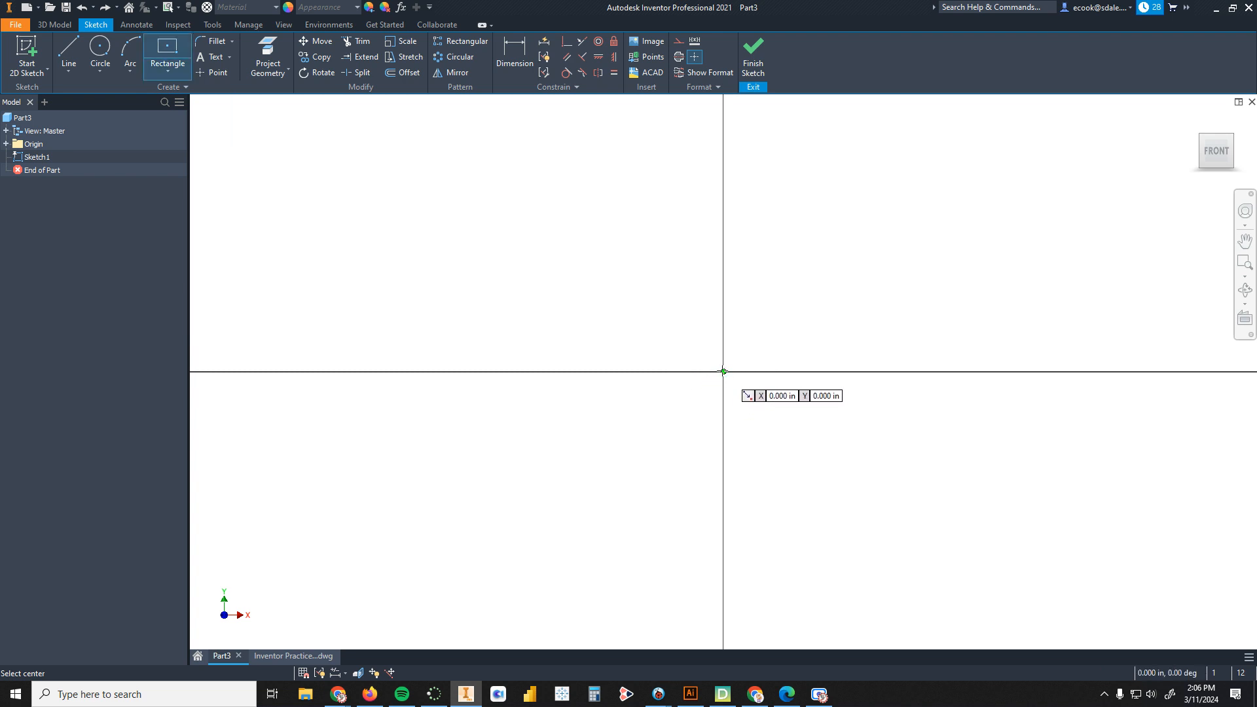
pyautogui.click(723, 371)
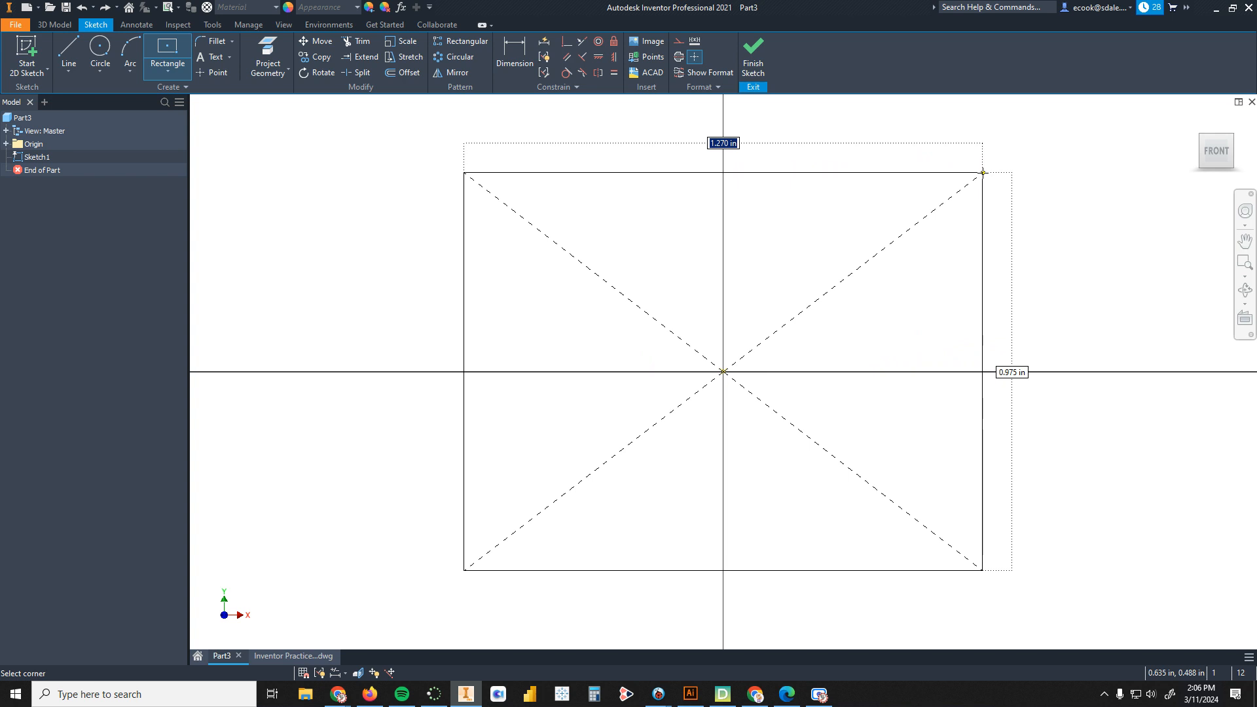
pyautogui.write('2')
pyautogui.click(966, 174)
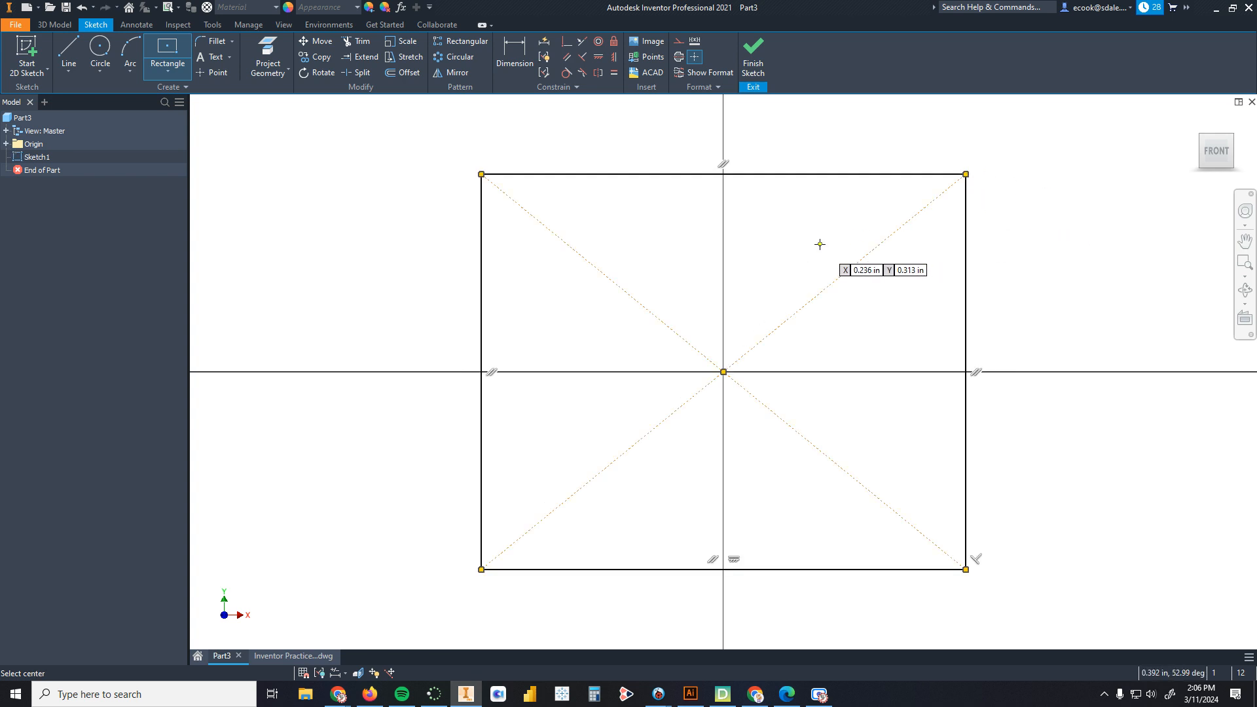
pyautogui.hotkey('ctrl', 'z')
# Step: Draw a 2 in by 2 in two-point center rectangle centred on the origin
pyautogui.click(168, 49)
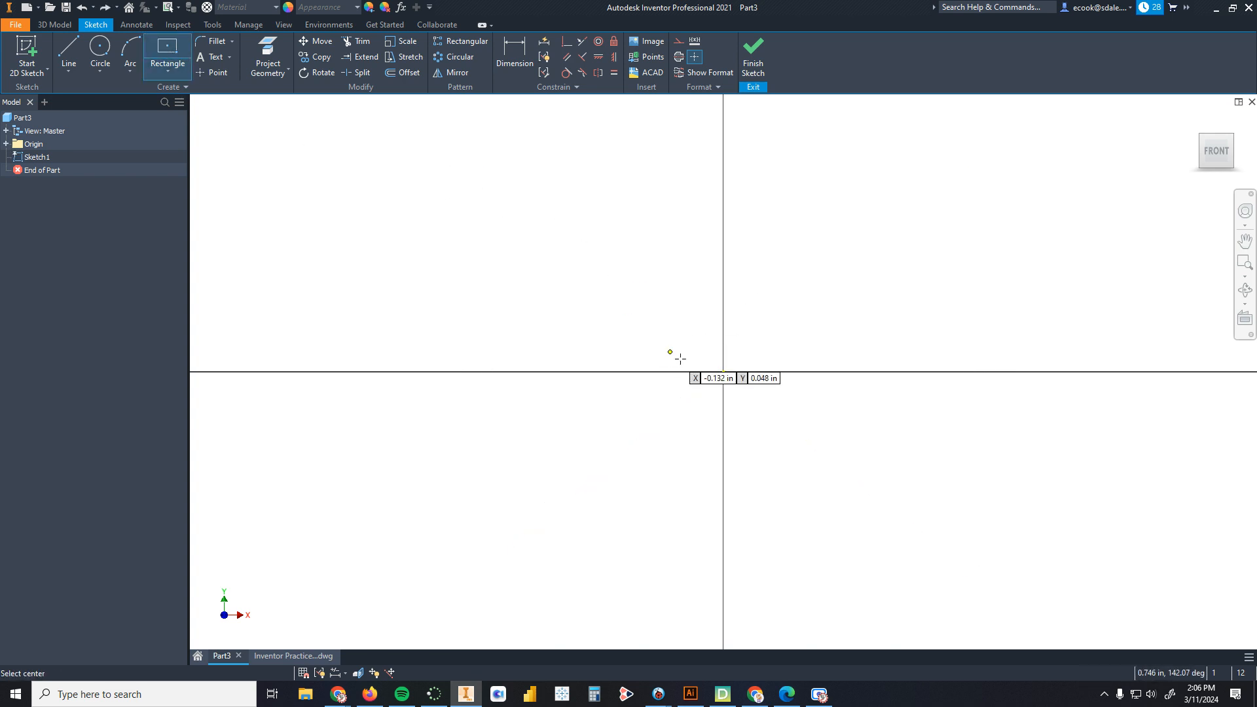
pyautogui.click(723, 372)
pyautogui.write('2')
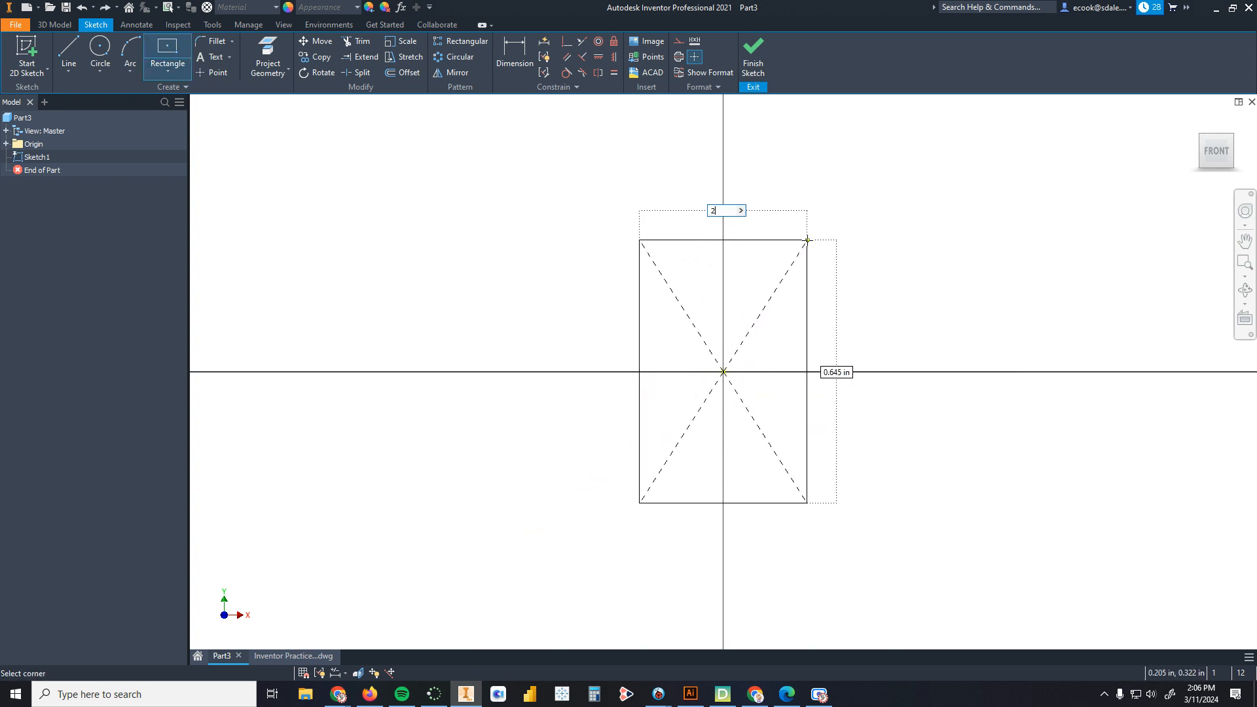
pyautogui.press('Tab')
pyautogui.write('2')
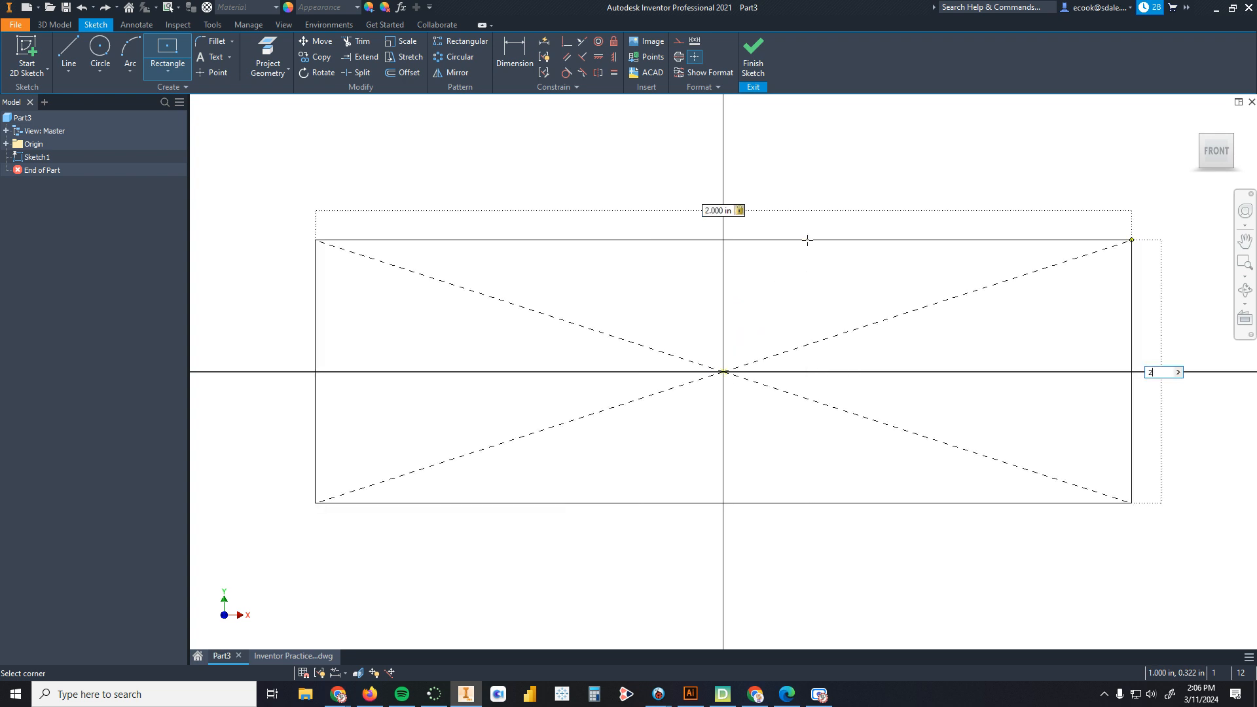
pyautogui.press('Return')
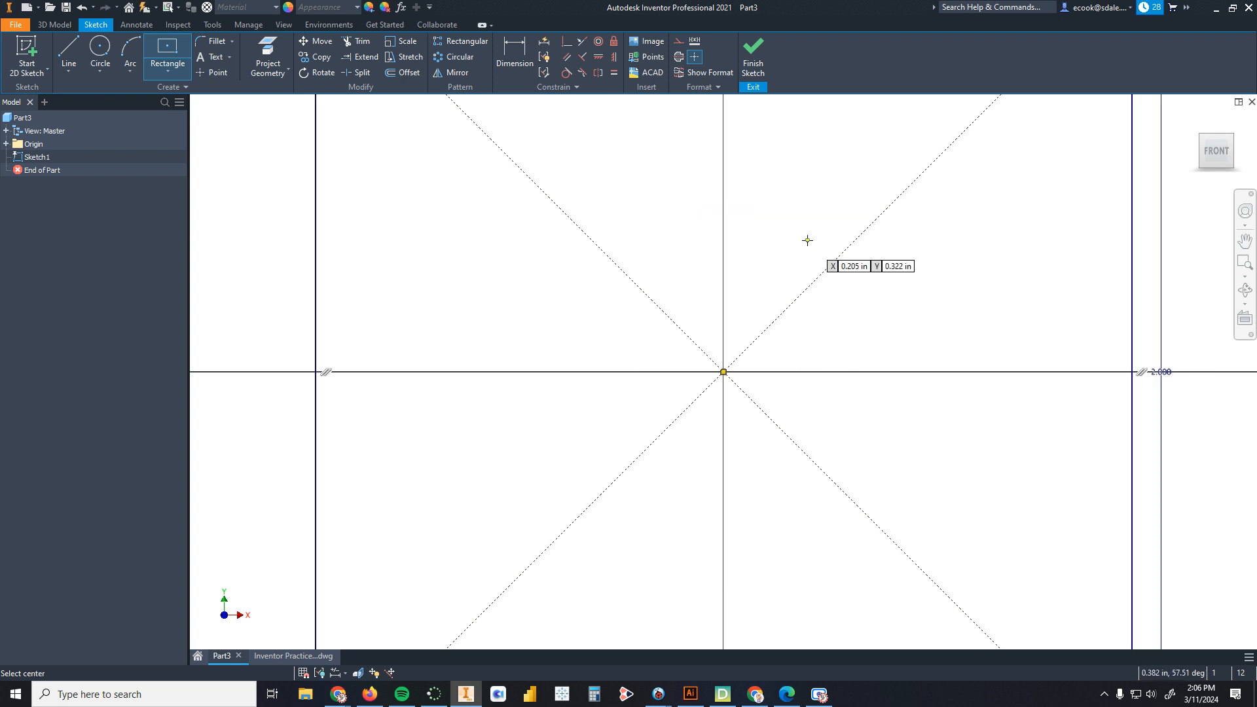
pyautogui.scroll(-3, 772, 274)
pyautogui.scroll(-3, 782, 248)
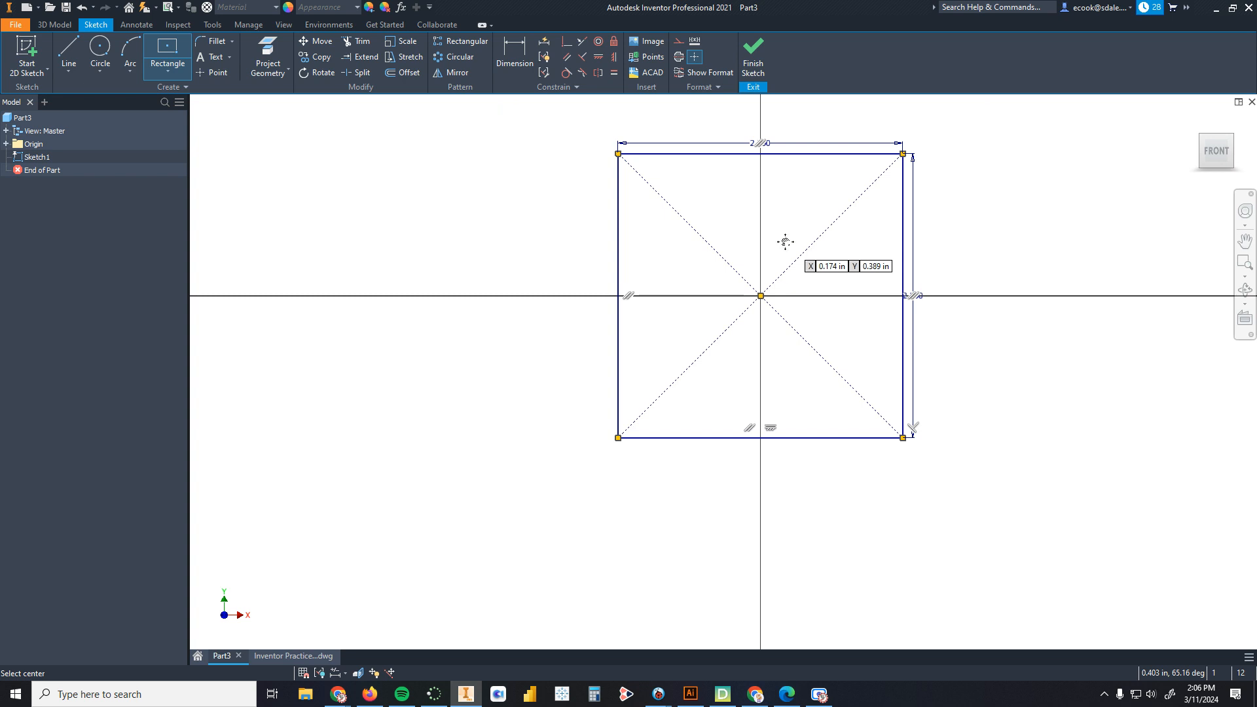
pyautogui.moveTo(783, 244); pyautogui.dragTo(674, 303, button='middle')
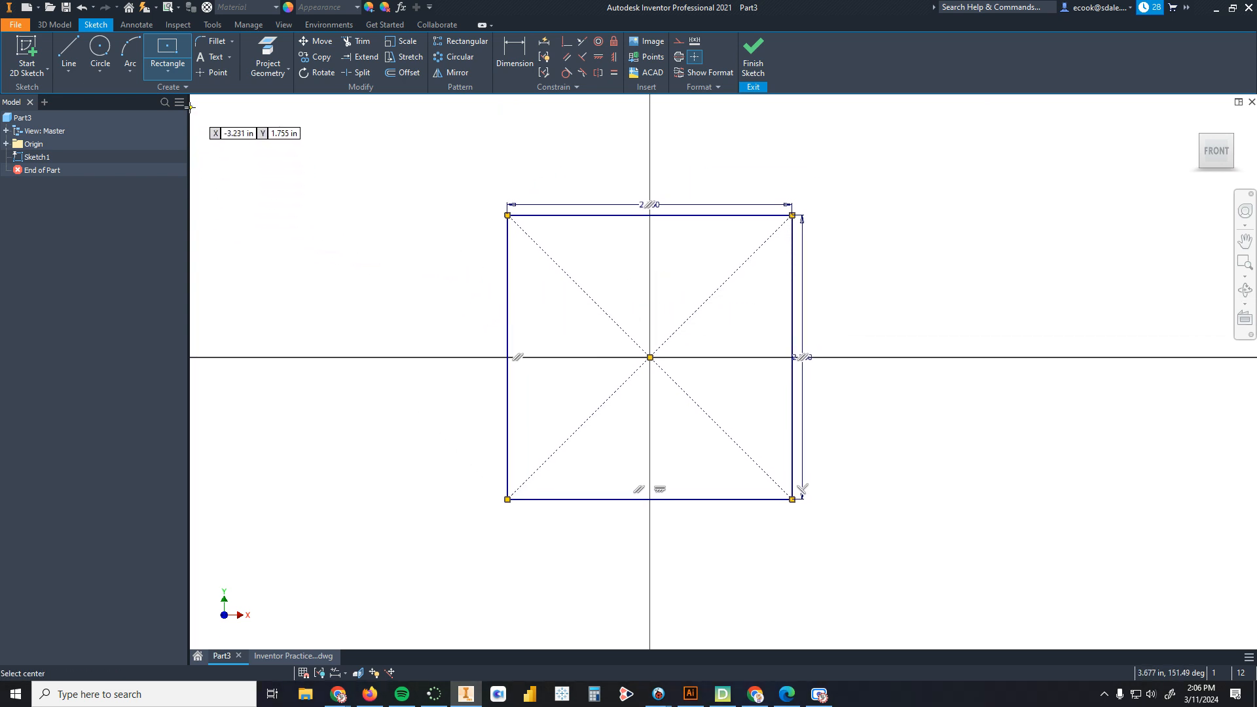
# Step: Sketch several freehand center rectangles beside the square to practise the tool
pyautogui.click(168, 66)
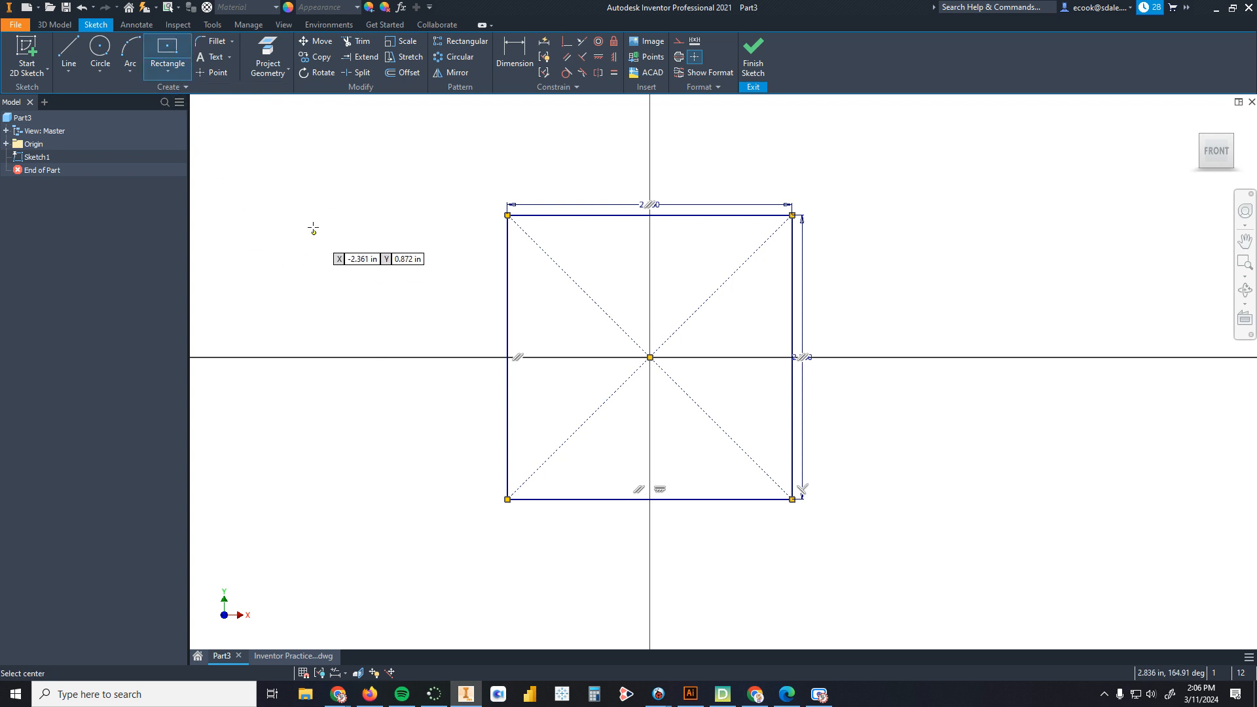
pyautogui.click(310, 215)
pyautogui.click(355, 261)
pyautogui.click(344, 308)
pyautogui.click(373, 322)
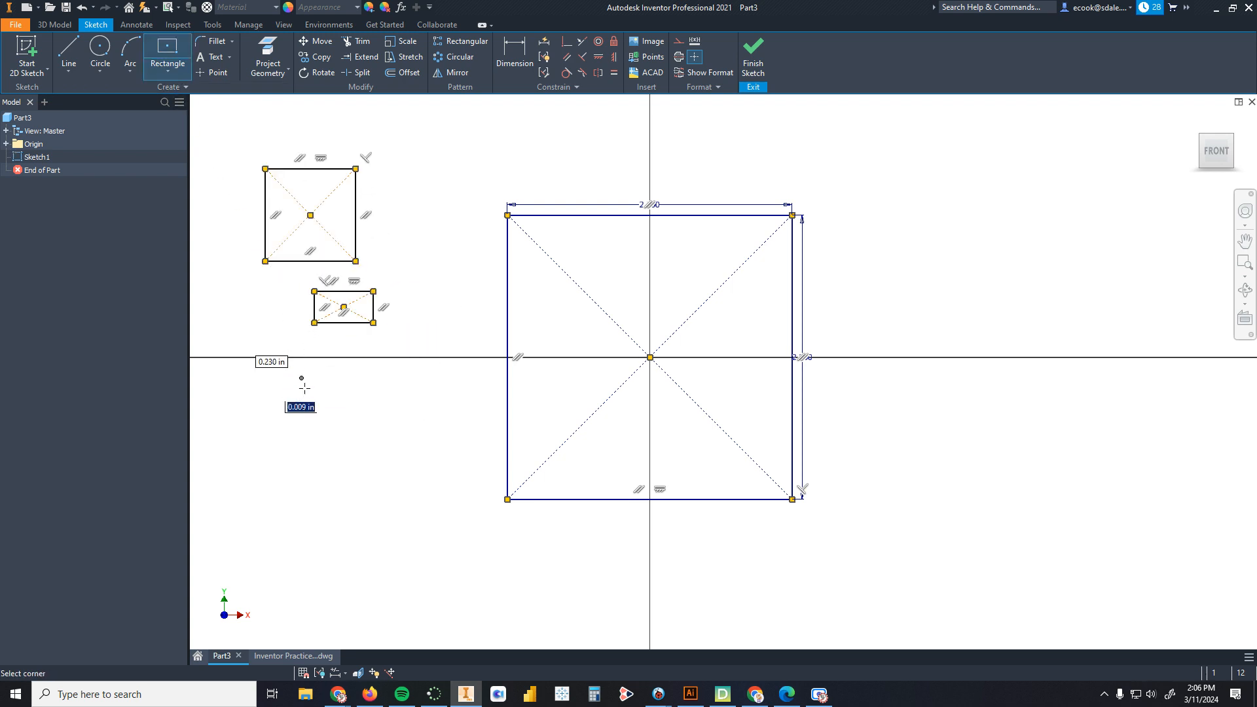
pyautogui.click(301, 361)
pyautogui.click(288, 408)
pyautogui.click(384, 455)
pyautogui.click(411, 491)
pyautogui.click(384, 518)
pyautogui.click(288, 482)
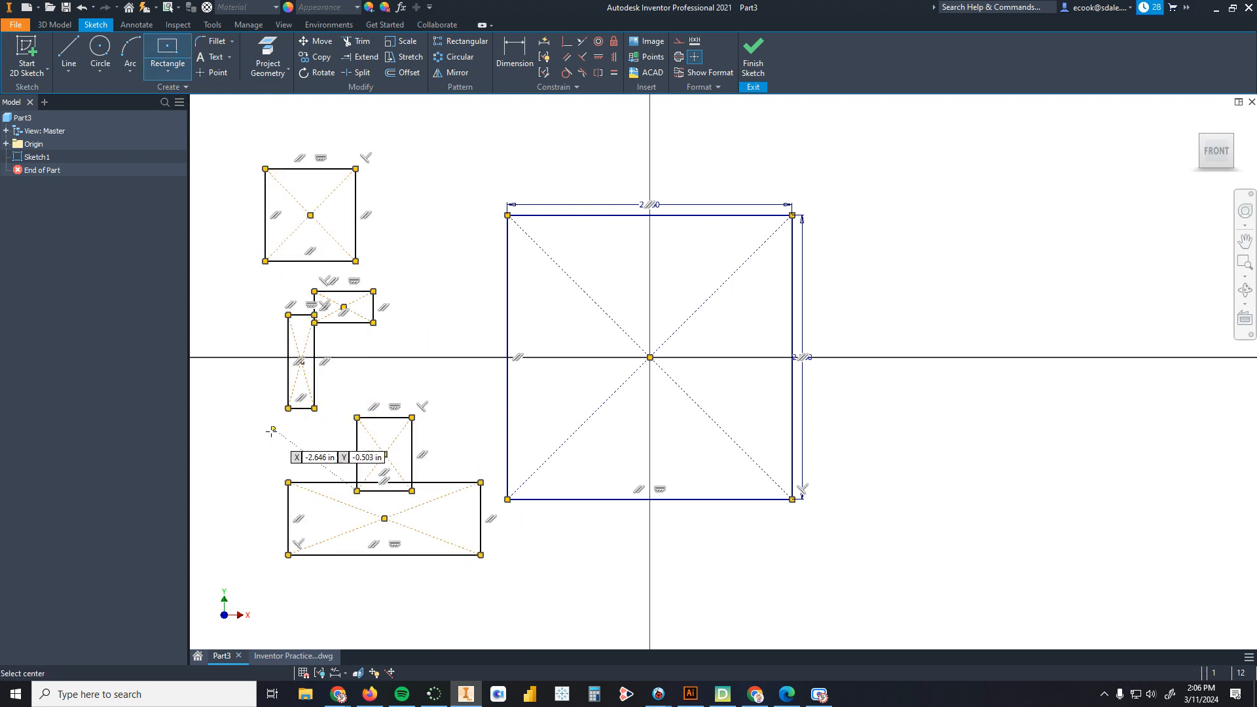
pyautogui.click(274, 429)
pyautogui.click(243, 334)
pyautogui.click(227, 271)
pyautogui.click(243, 164)
pyautogui.click(293, 132)
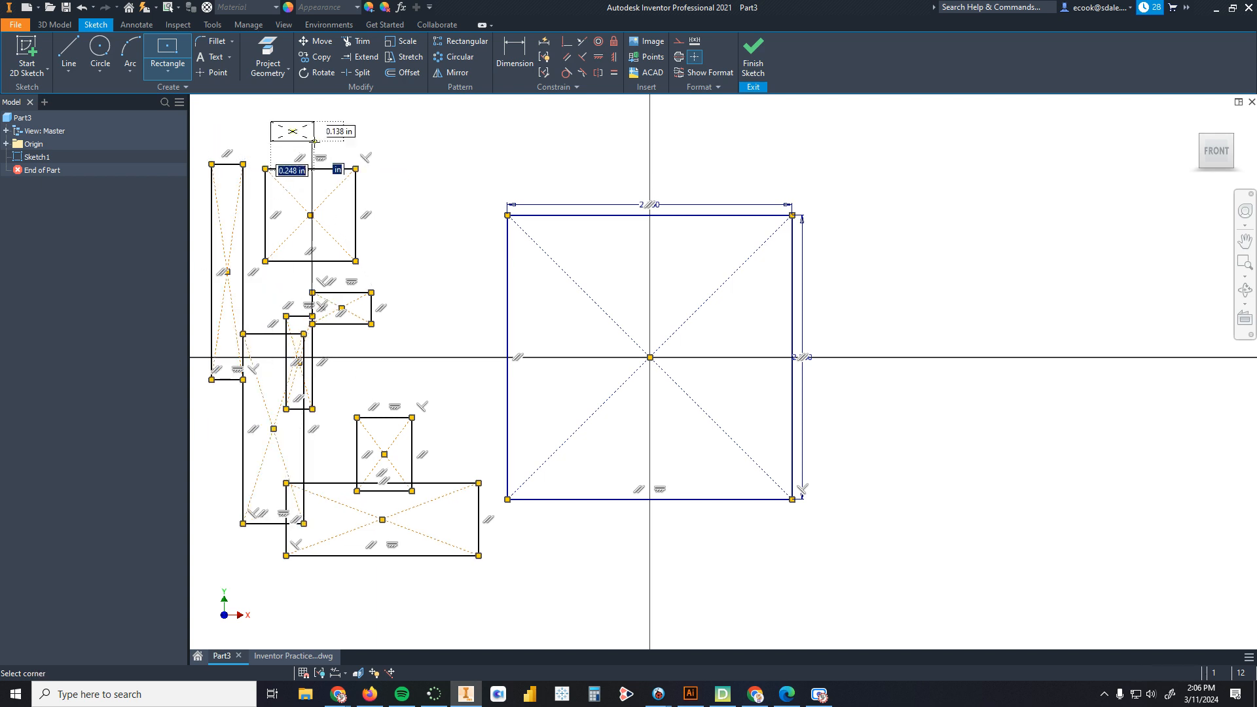
pyautogui.click(366, 179)
pyautogui.scroll(-4, 372, 279)
pyautogui.scroll(2, 367, 262)
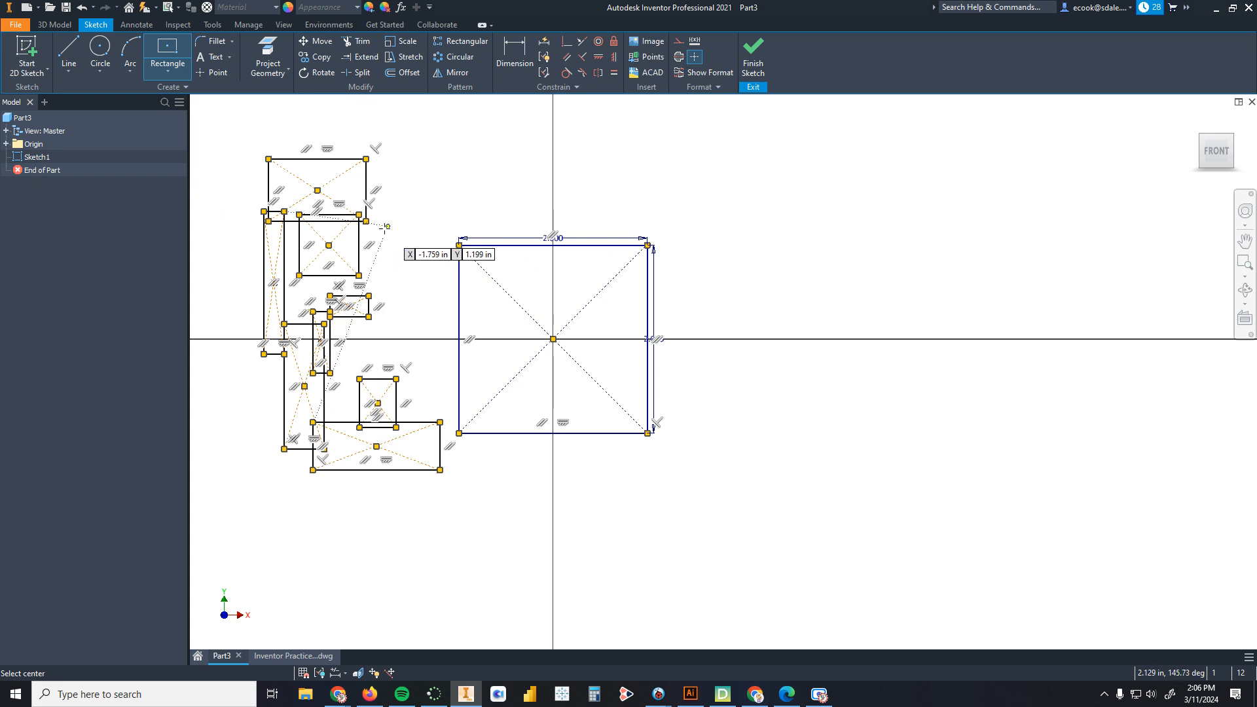
pyautogui.rightClick(413, 158)
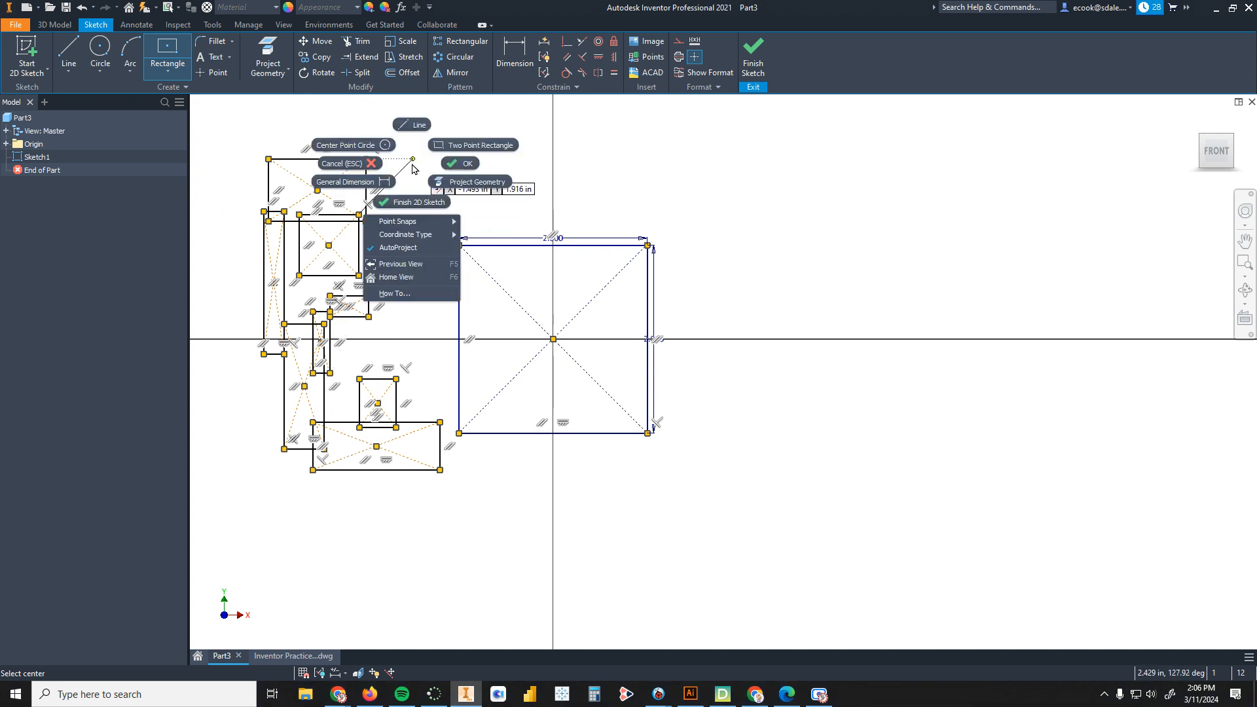
pyautogui.click(460, 166)
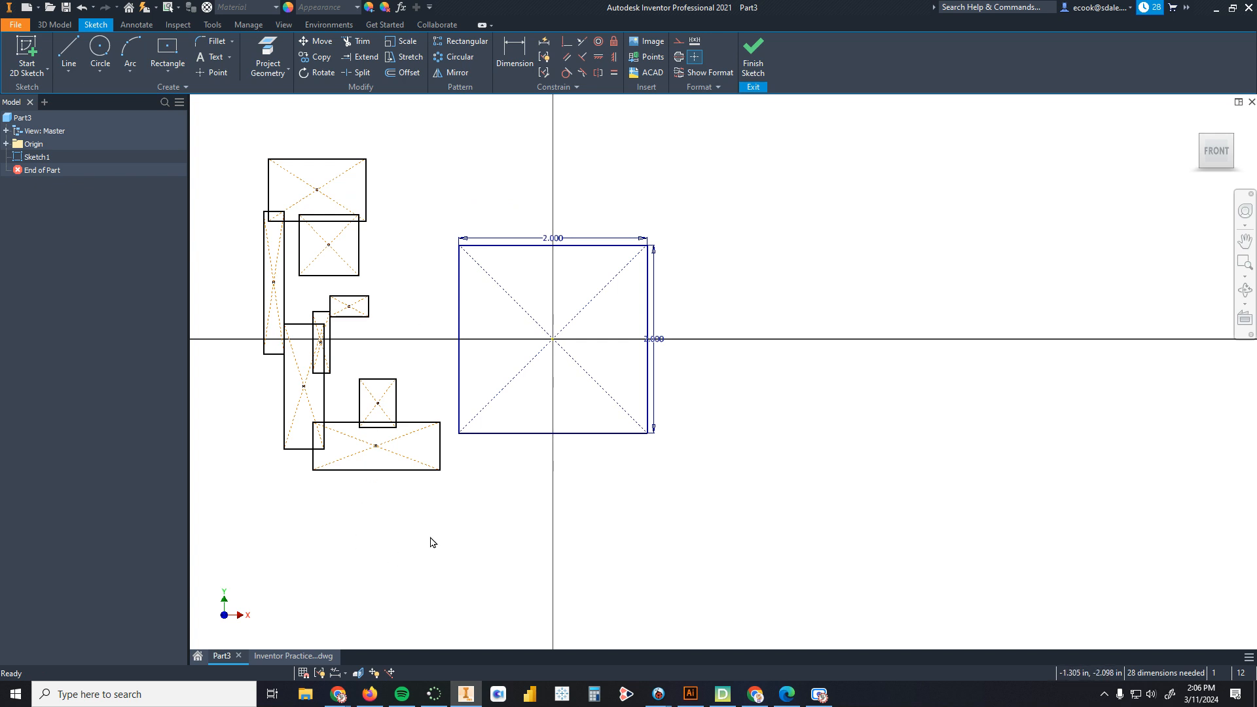
# Step: Window-select the practice rectangles beside the square and delete them
pyautogui.moveTo(424, 521)
pyautogui.mouseDown()
pyautogui.moveTo(258, 316)
pyautogui.moveTo(234, 138)
pyautogui.mouseUp()
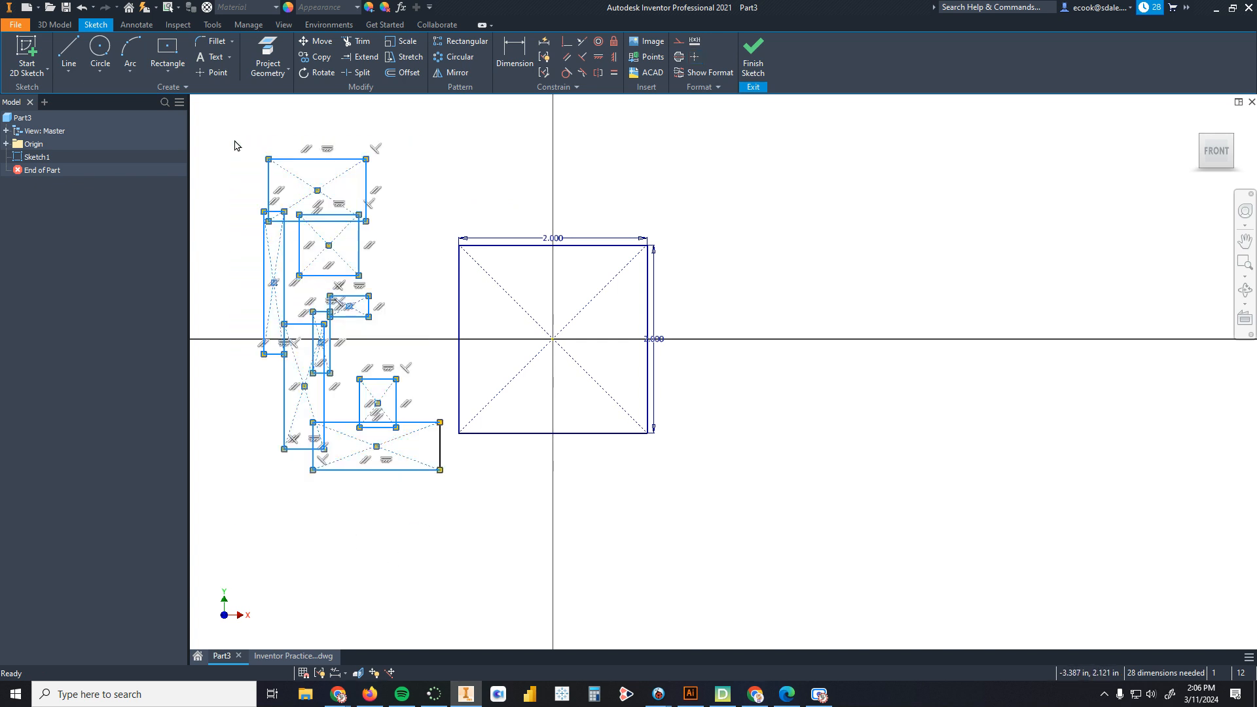
pyautogui.click(395, 508)
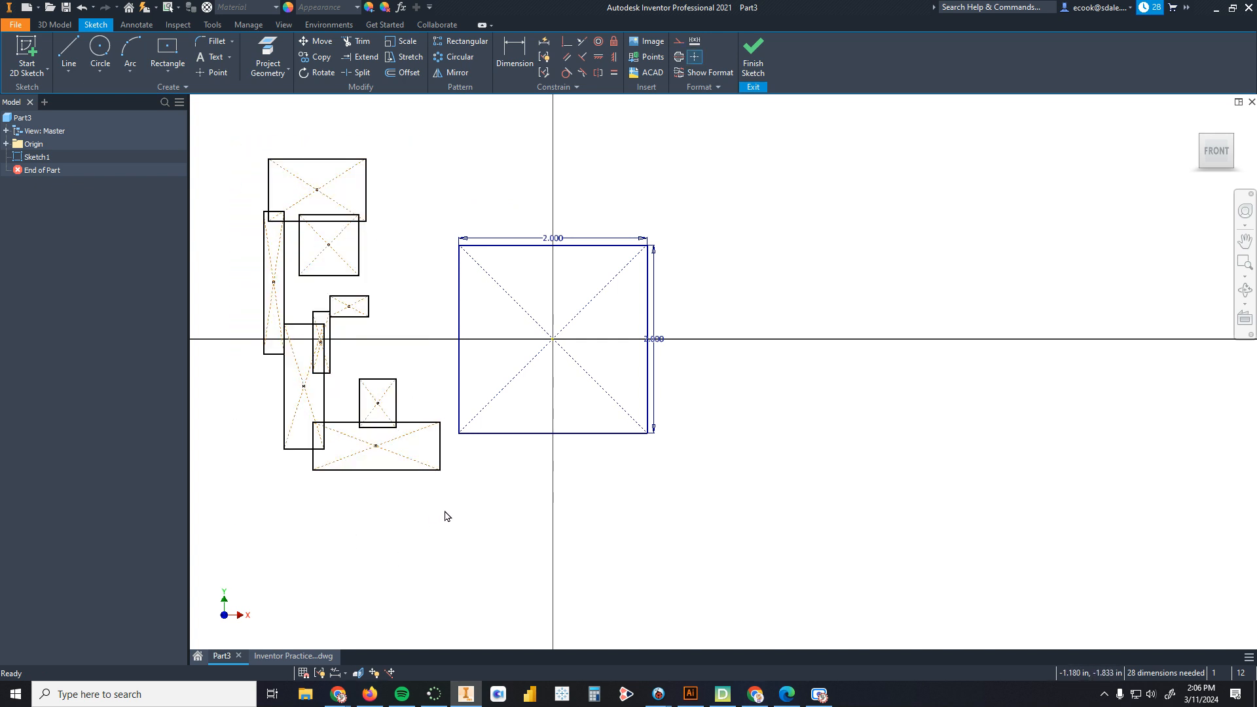
pyautogui.moveTo(445, 505)
pyautogui.mouseDown()
pyautogui.moveTo(317, 340)
pyautogui.moveTo(228, 134)
pyautogui.mouseUp()
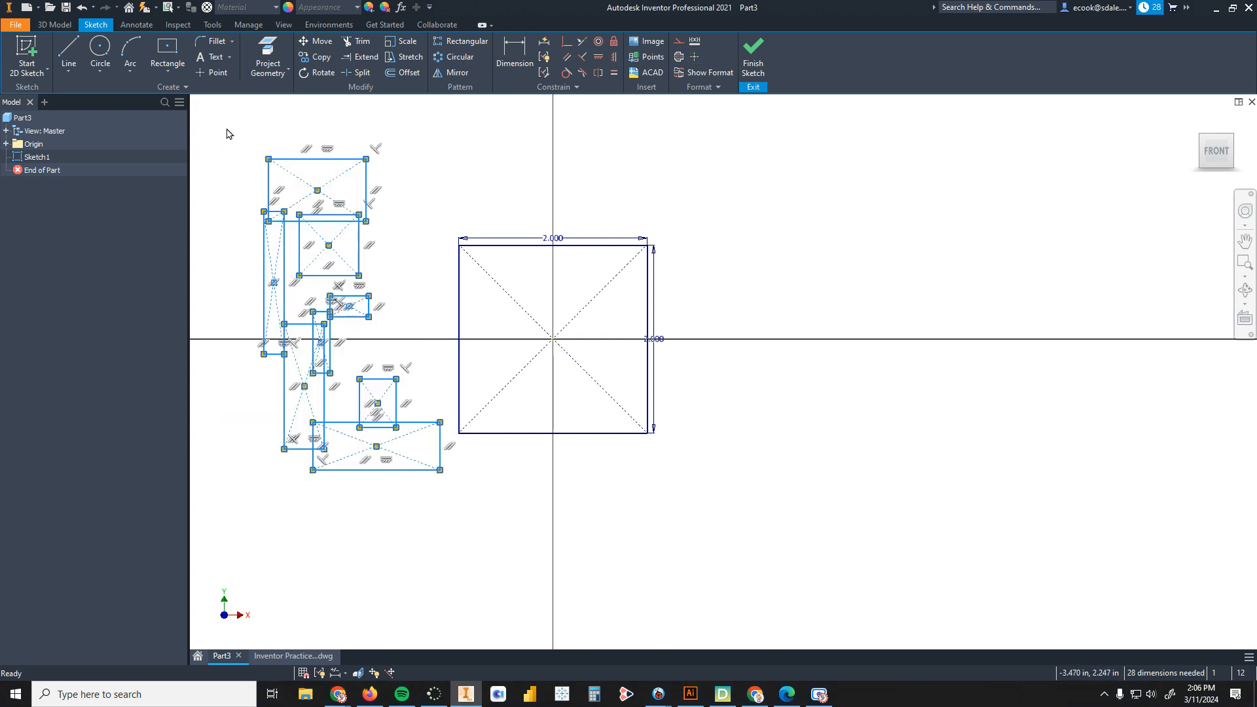
pyautogui.press('Delete')
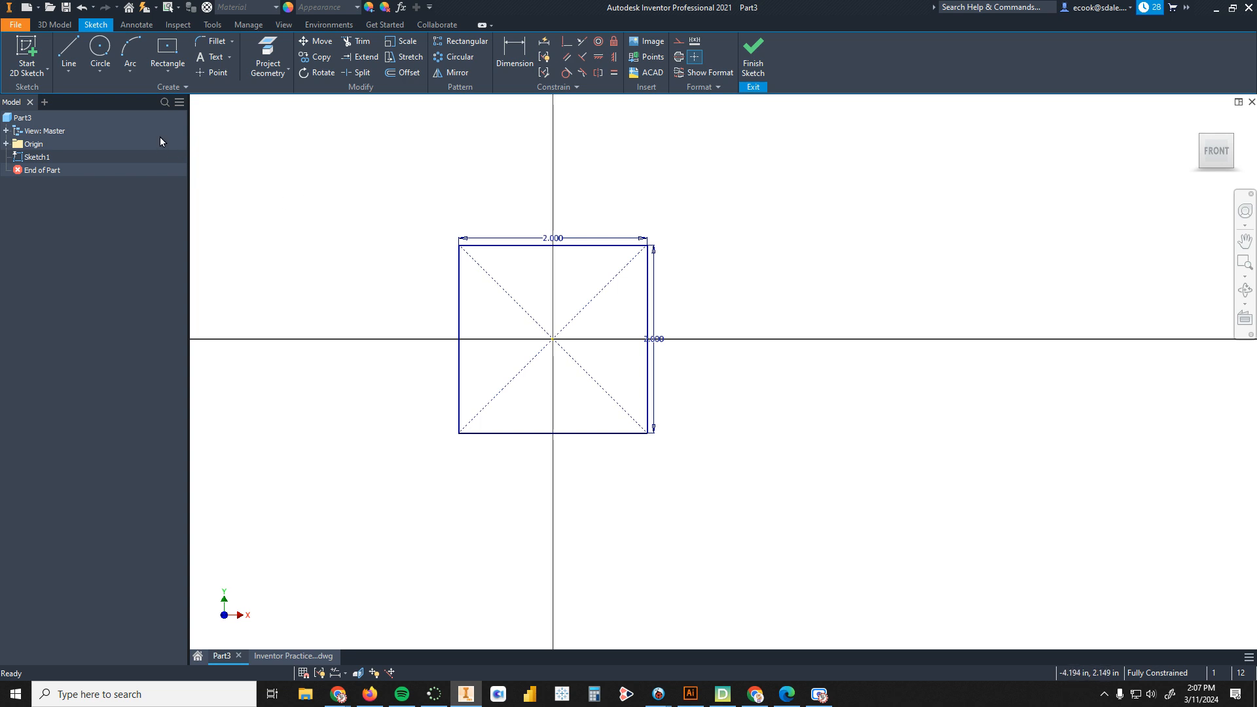
# Step: Sketch two more freehand center rectangles beside the square, then select and delete them
pyautogui.click(167, 51)
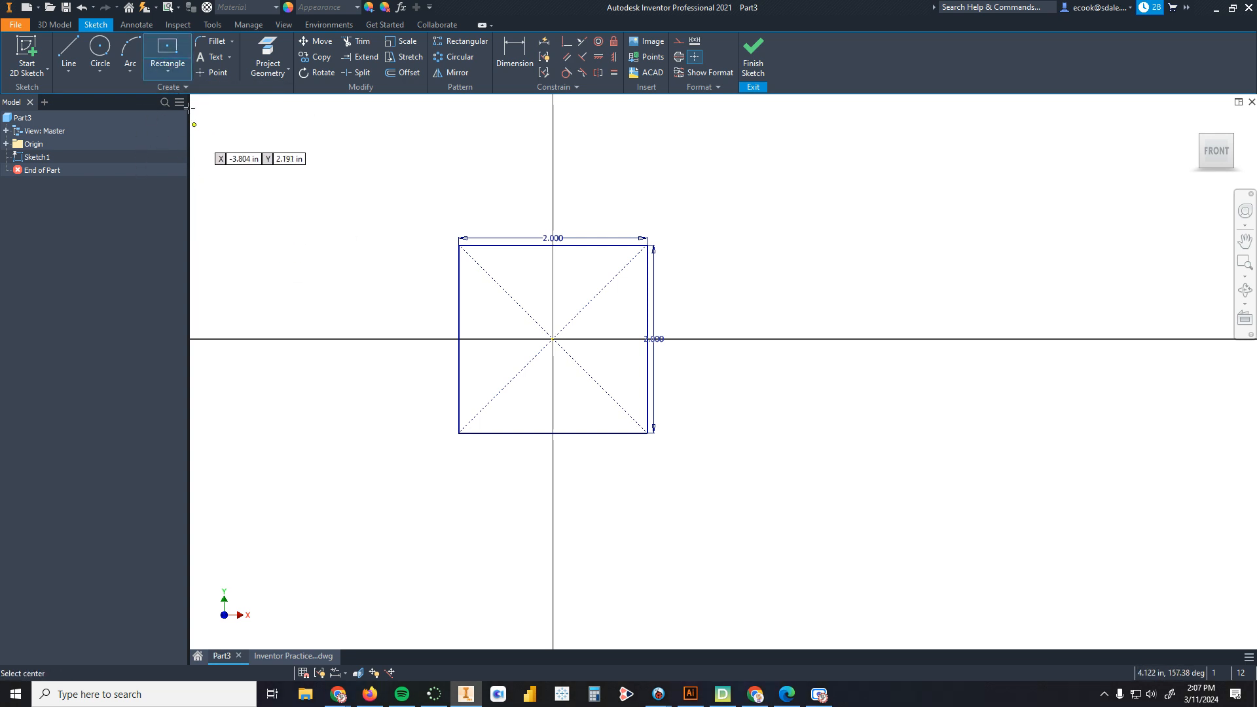
pyautogui.click(286, 180)
pyautogui.click(324, 212)
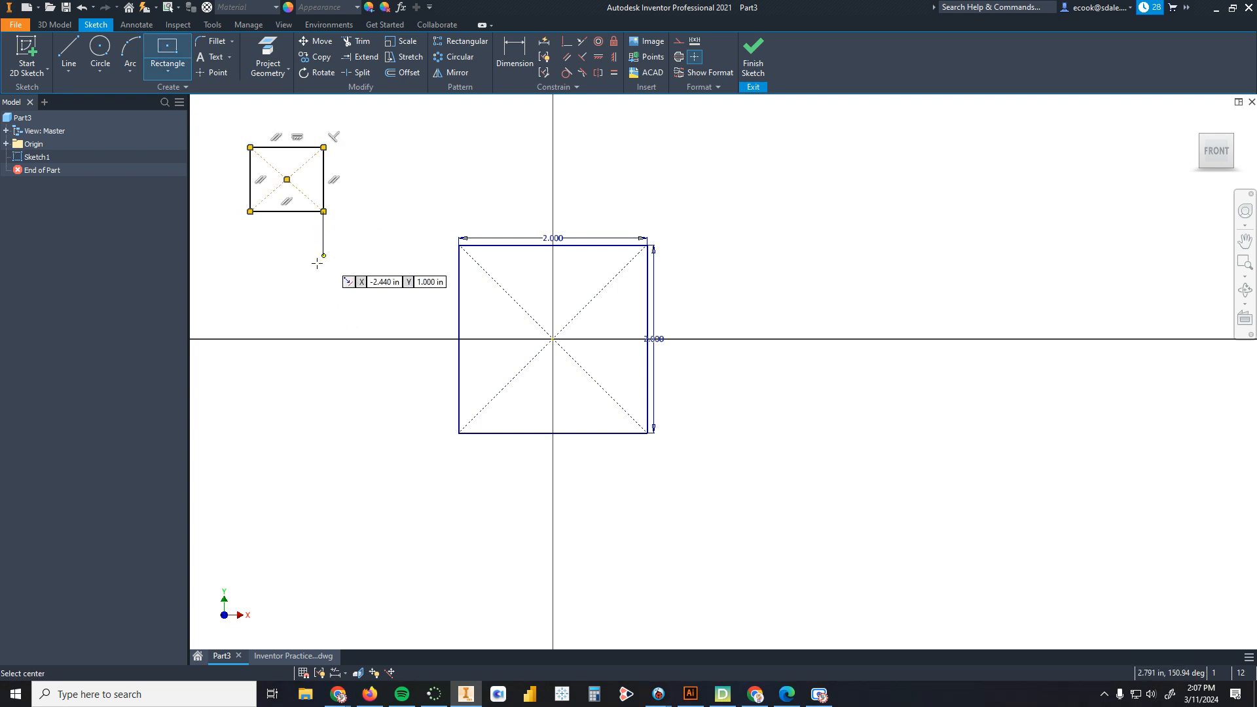
pyautogui.click(292, 265)
pyautogui.click(324, 284)
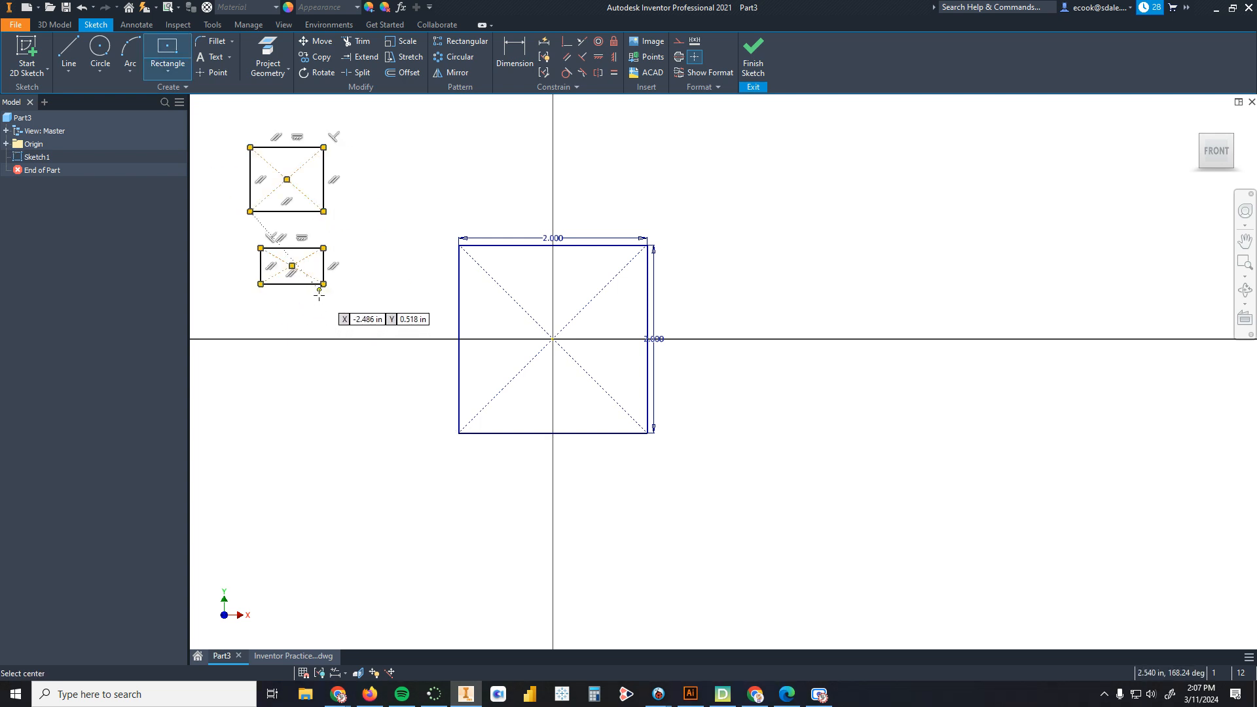
pyautogui.press('Escape')
pyautogui.moveTo(344, 317); pyautogui.dragTo(230, 112)
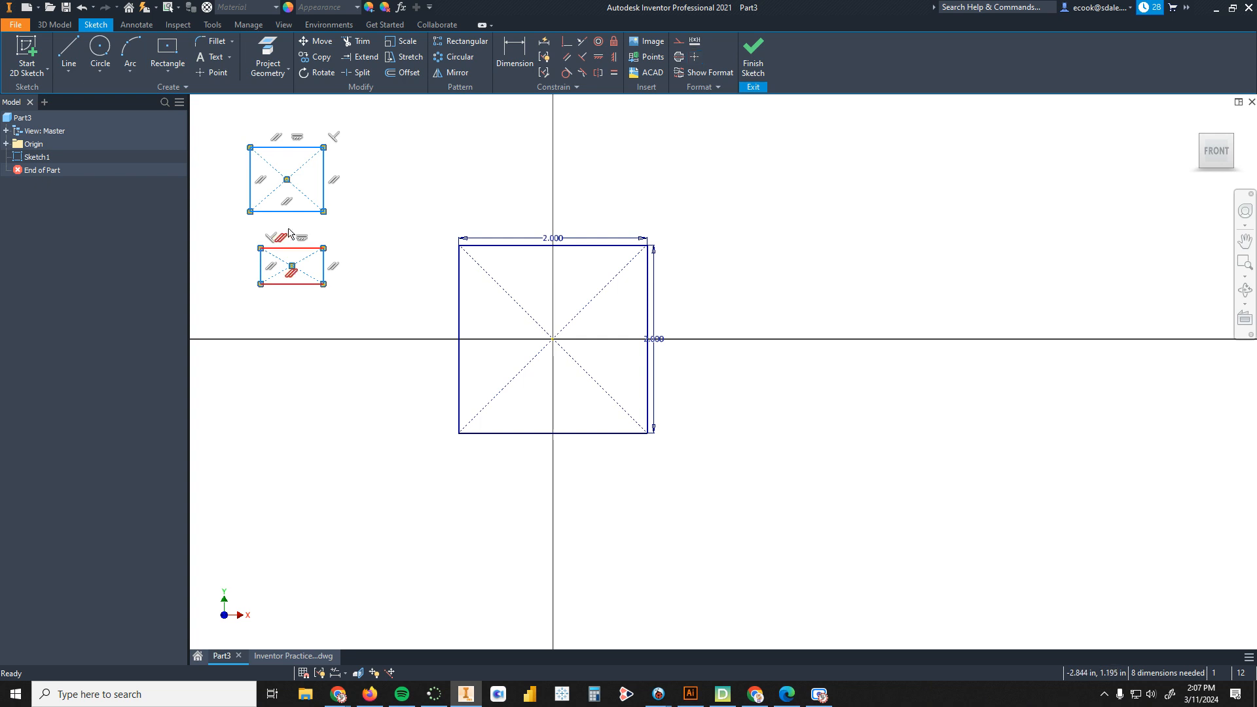
pyautogui.press('Delete')
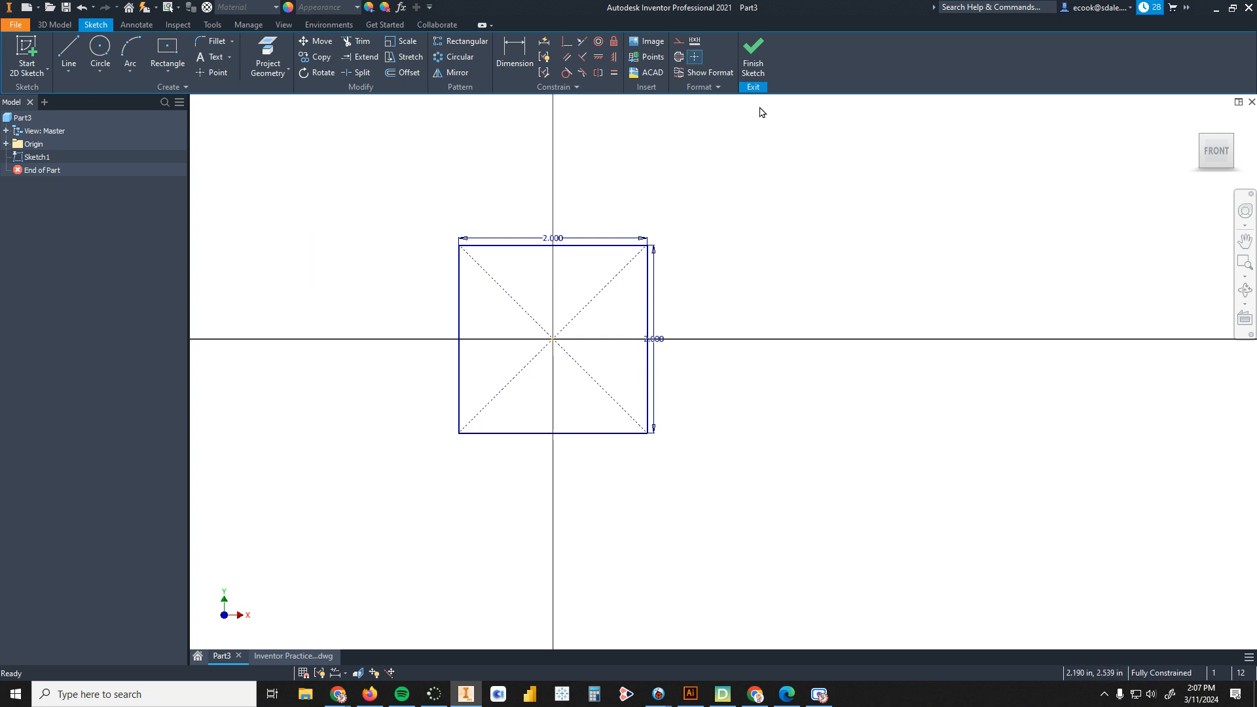
# Step: Finish the sketch and extrude the square 2 in into a cube
pyautogui.click(753, 55)
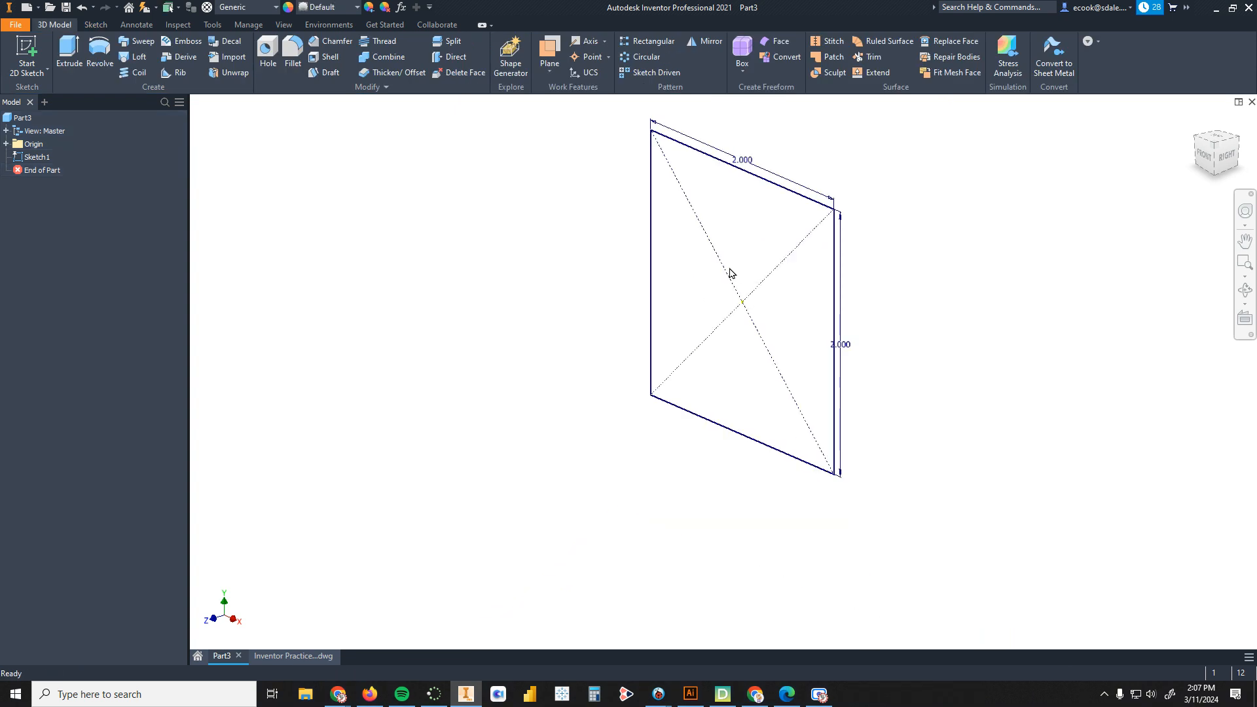
pyautogui.moveTo(731, 273); pyautogui.dragTo(651, 301, button='middle')
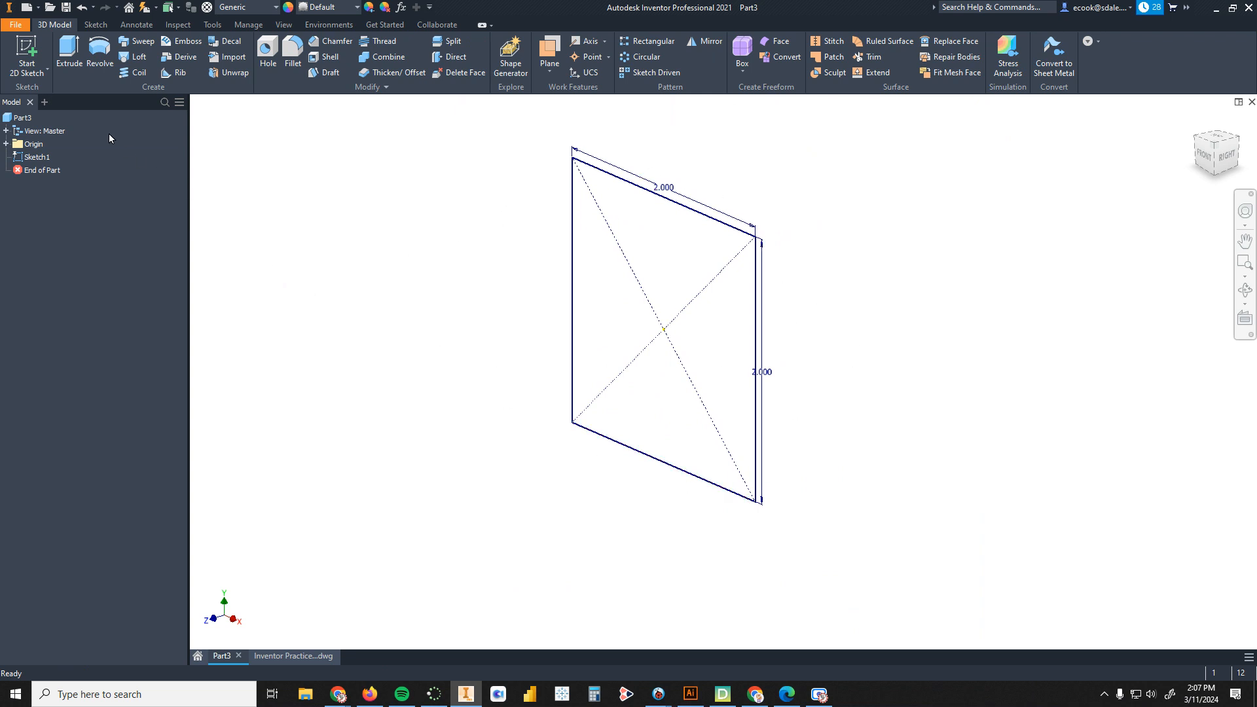
pyautogui.click(76, 73)
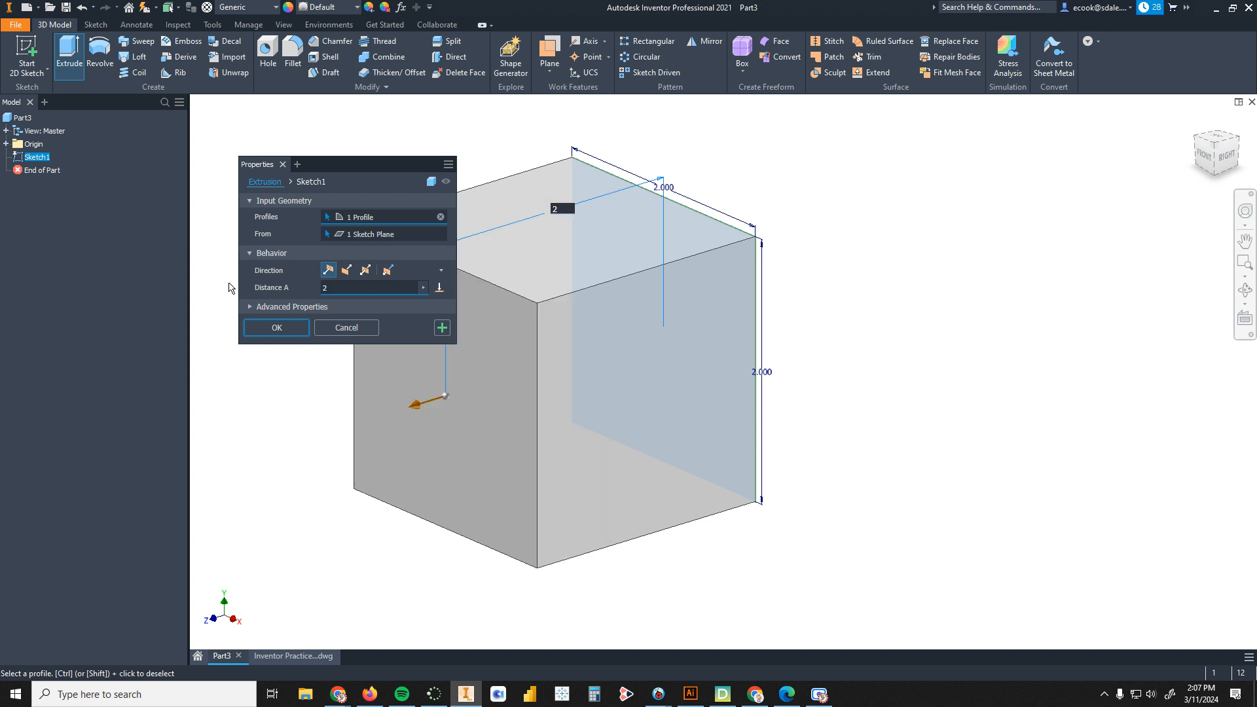
pyautogui.press('Return')
pyautogui.moveTo(512, 387); pyautogui.dragTo(696, 367, button='middle')
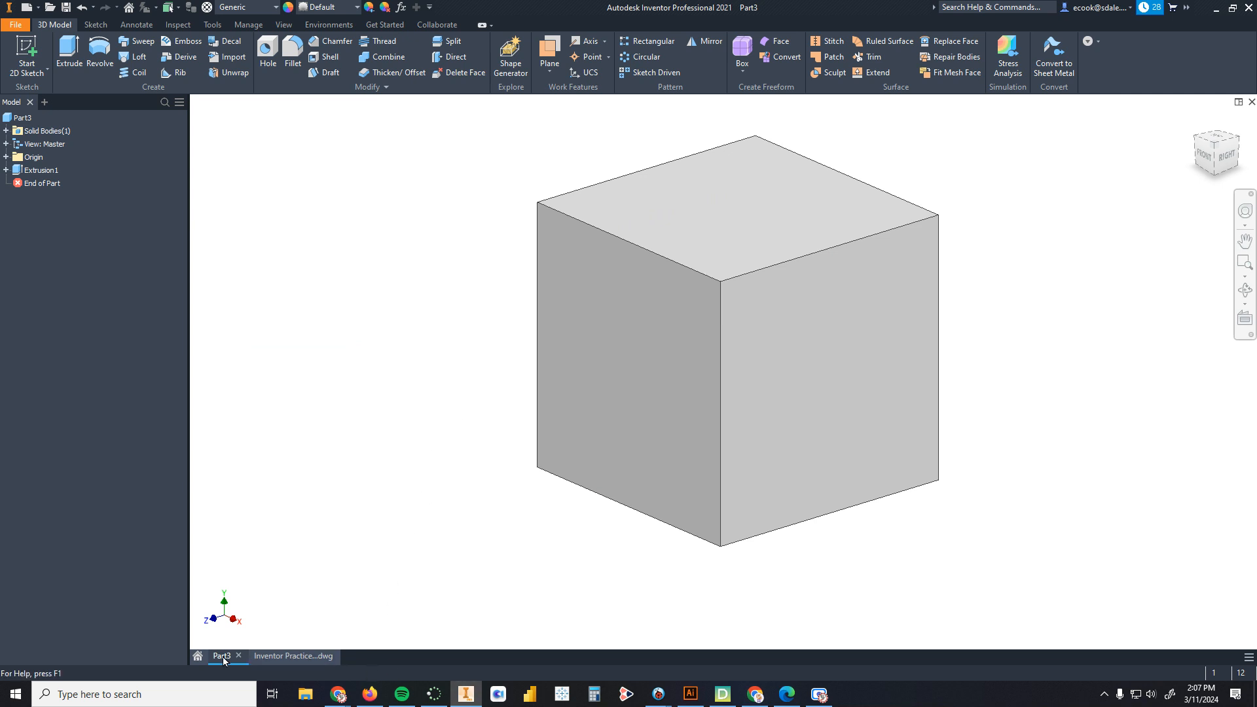
# Step: Compare the cube with the views in the Inventor Practice drawing
pyautogui.click(283, 655)
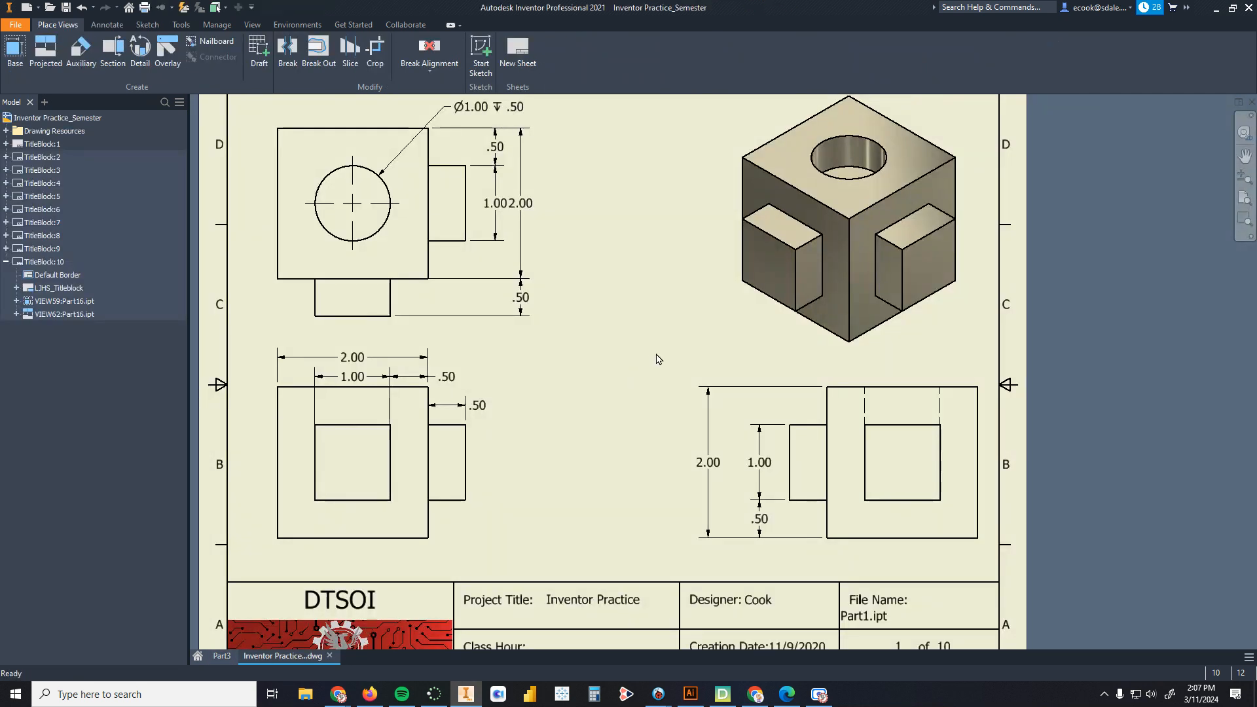
pyautogui.scroll(-2, 440, 113)
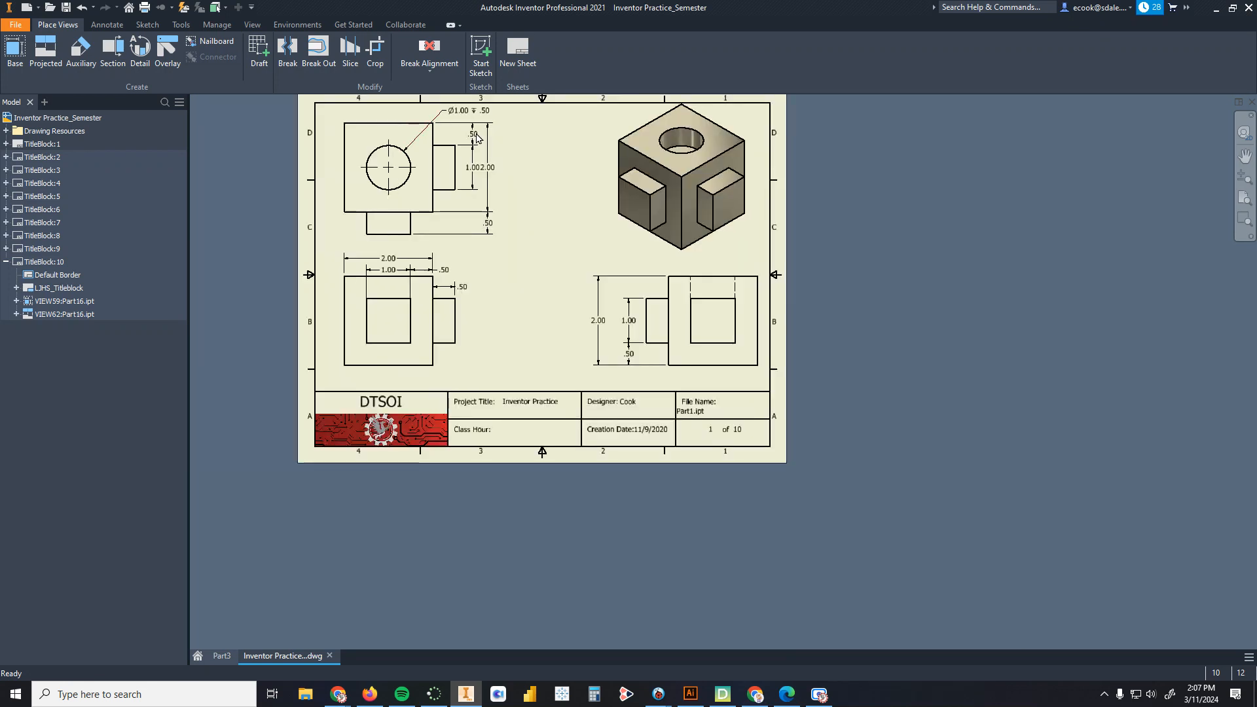
pyautogui.scroll(3, 476, 137)
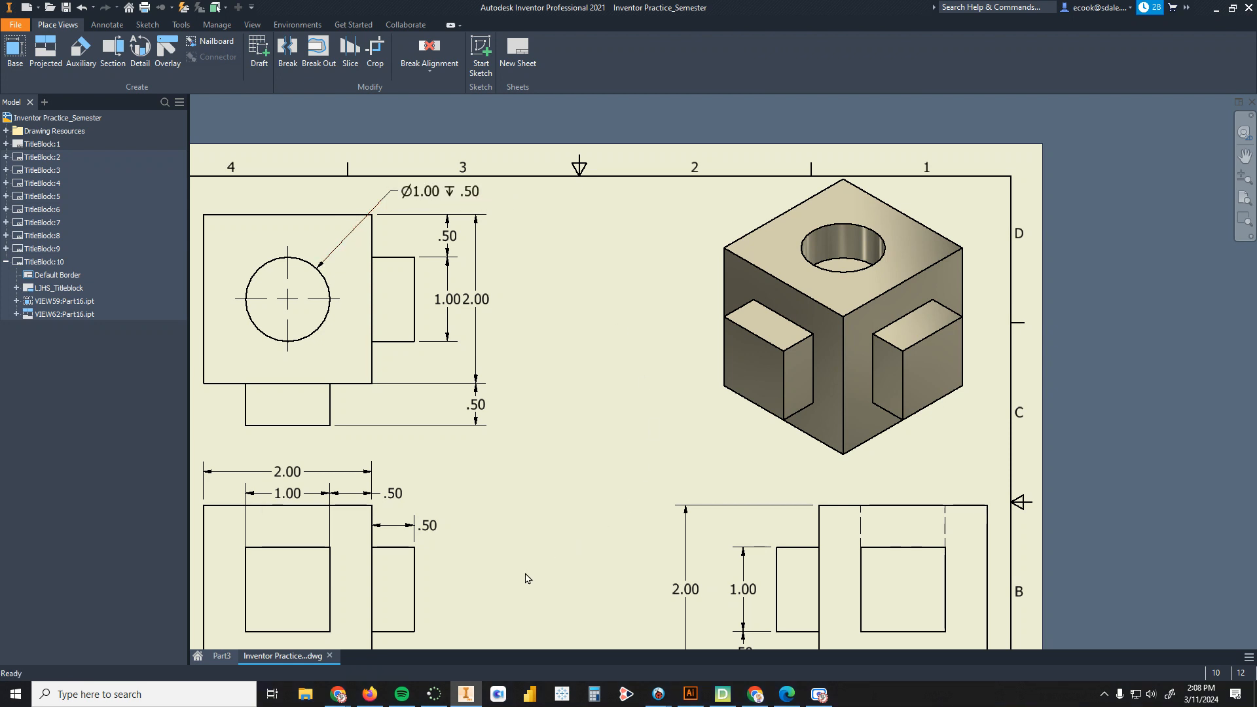
pyautogui.click(222, 655)
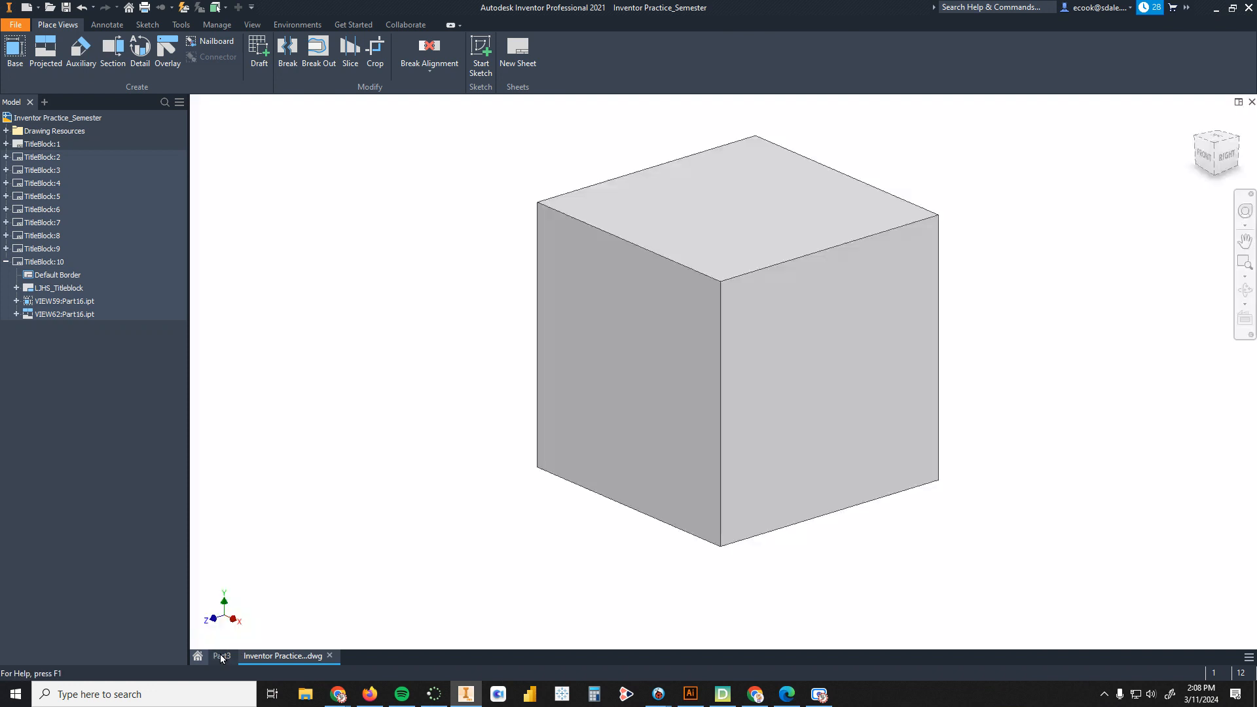
# Step: Start a sketch on the cube's top face and draw a circle with a 1 in diameter
pyautogui.click(30, 49)
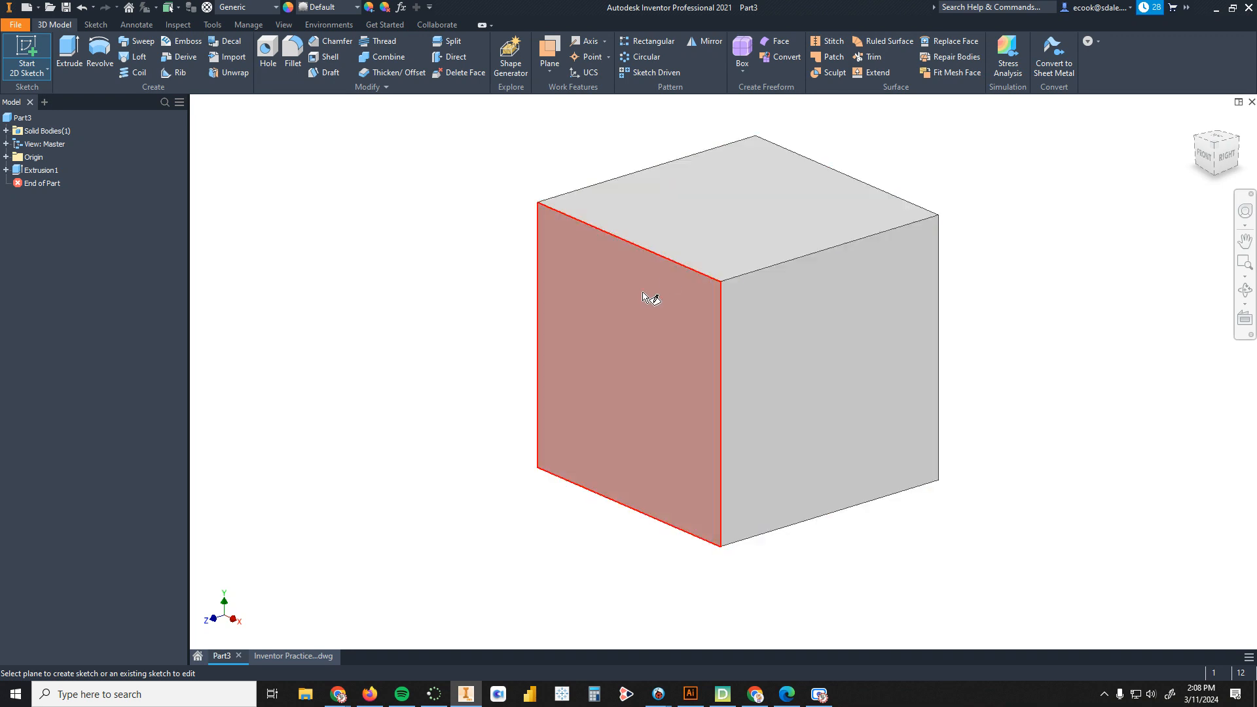
pyautogui.click(734, 210)
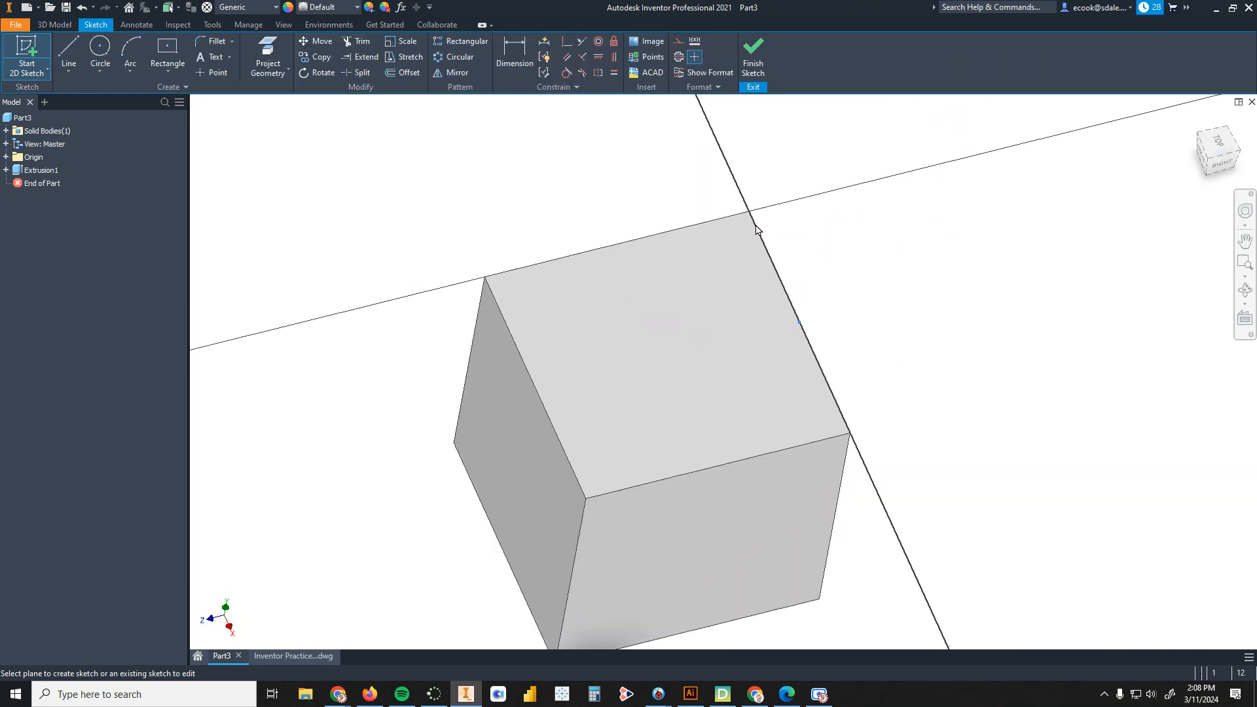
pyautogui.click(101, 47)
pyautogui.click(535, 430)
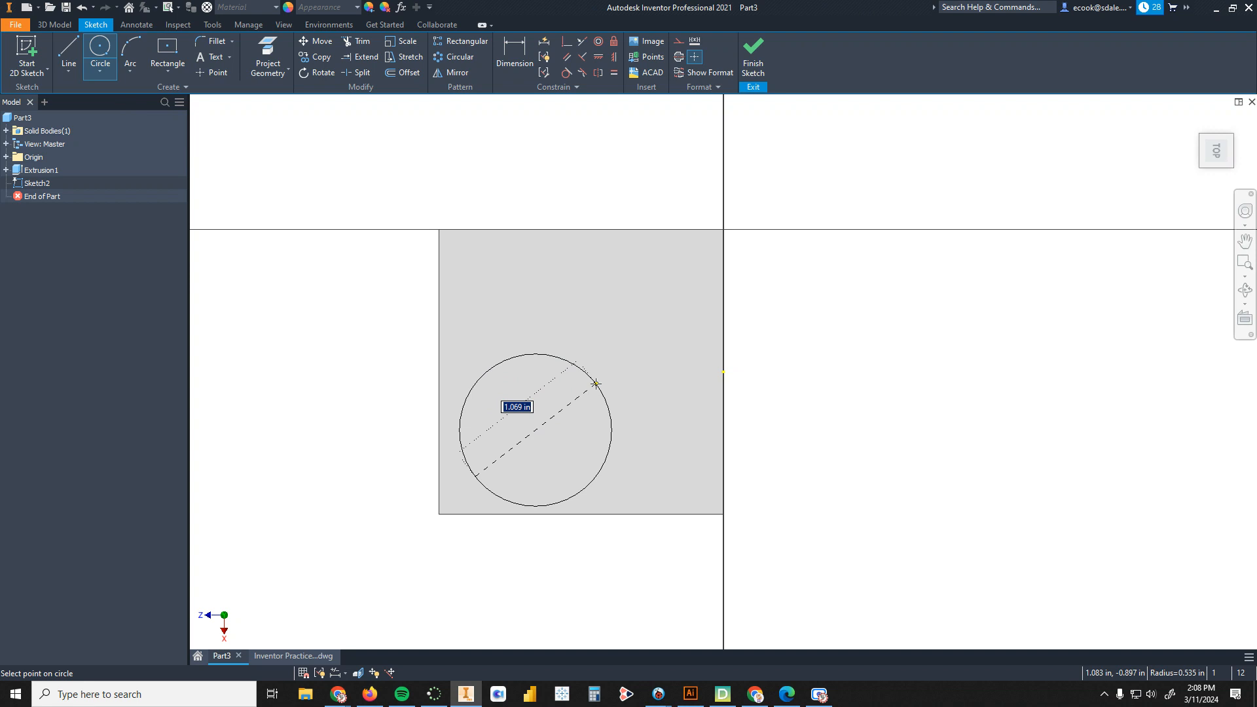
pyautogui.write('1')
pyautogui.press('Return')
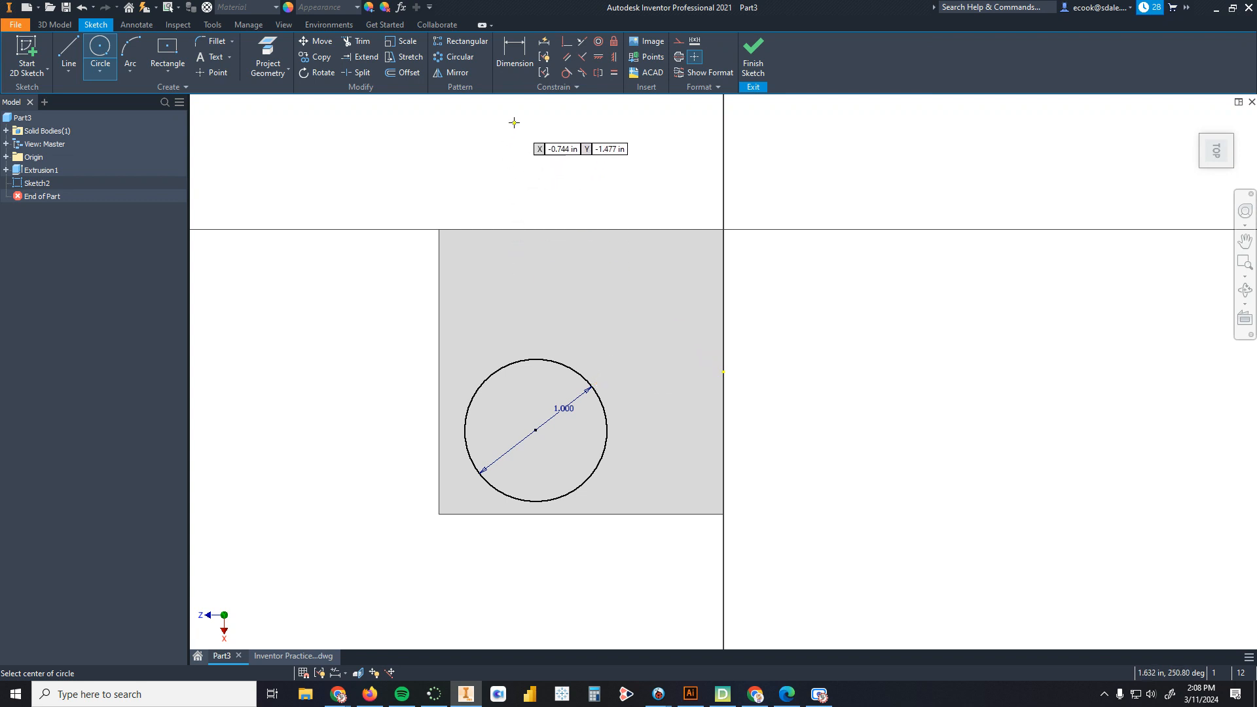
# Step: Dimension the circle's center 1 in from the square's right edge
pyautogui.click(518, 64)
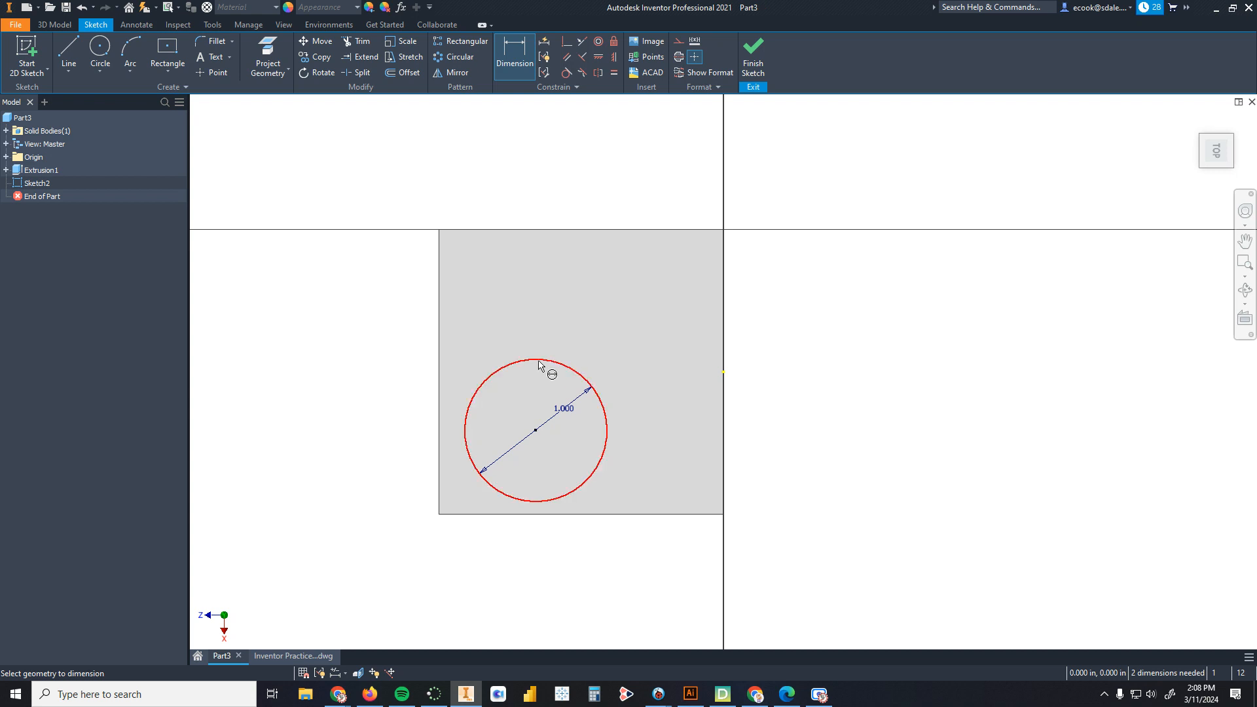
pyautogui.click(560, 365)
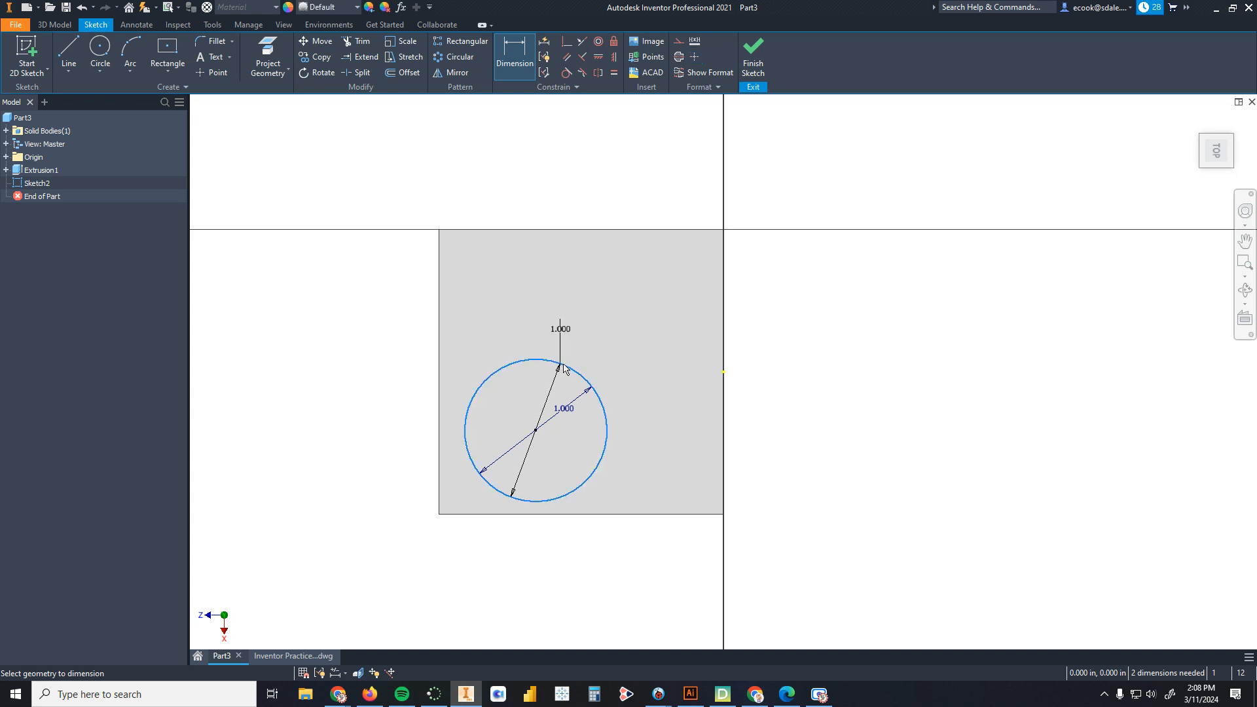
pyautogui.click(724, 422)
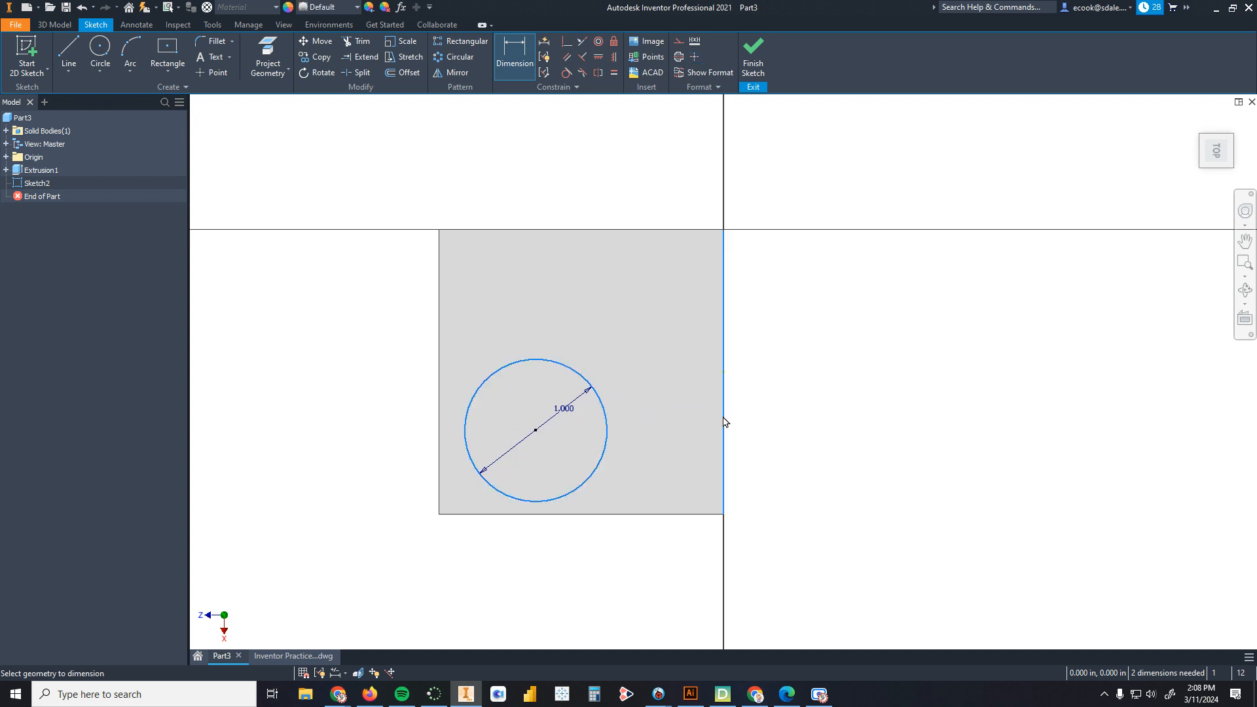
pyautogui.click(666, 177)
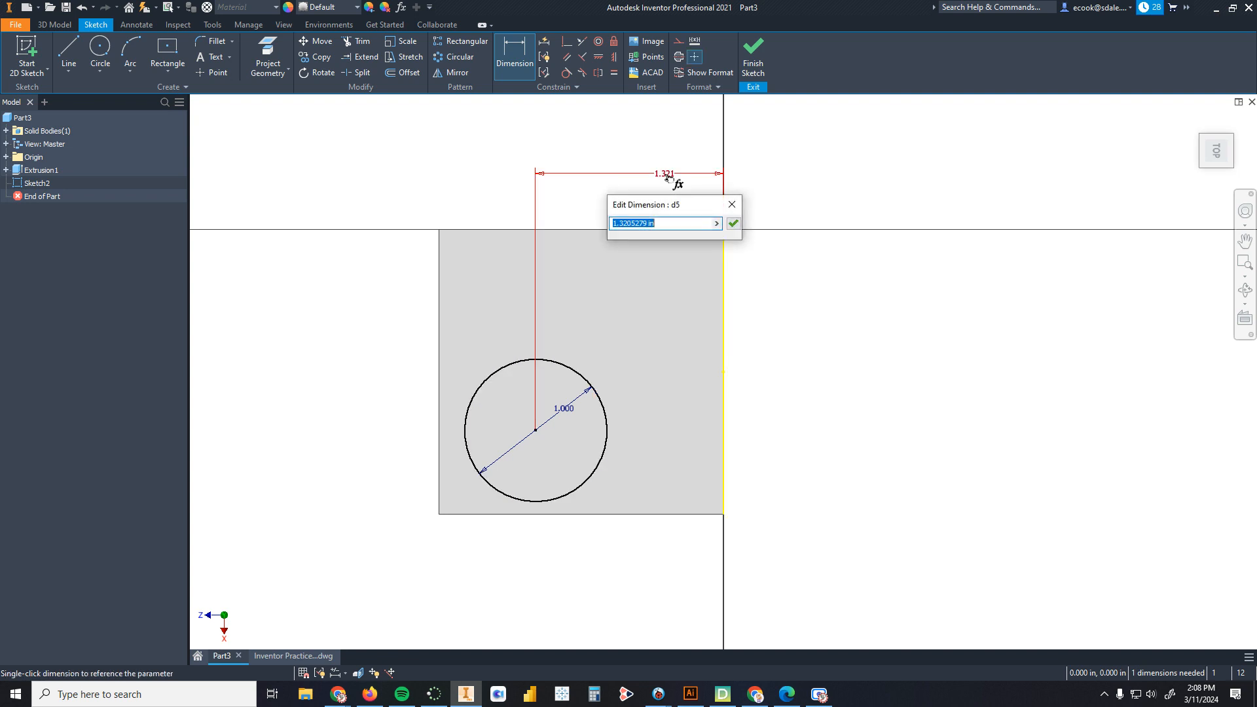
pyautogui.write('1')
pyautogui.press('Return')
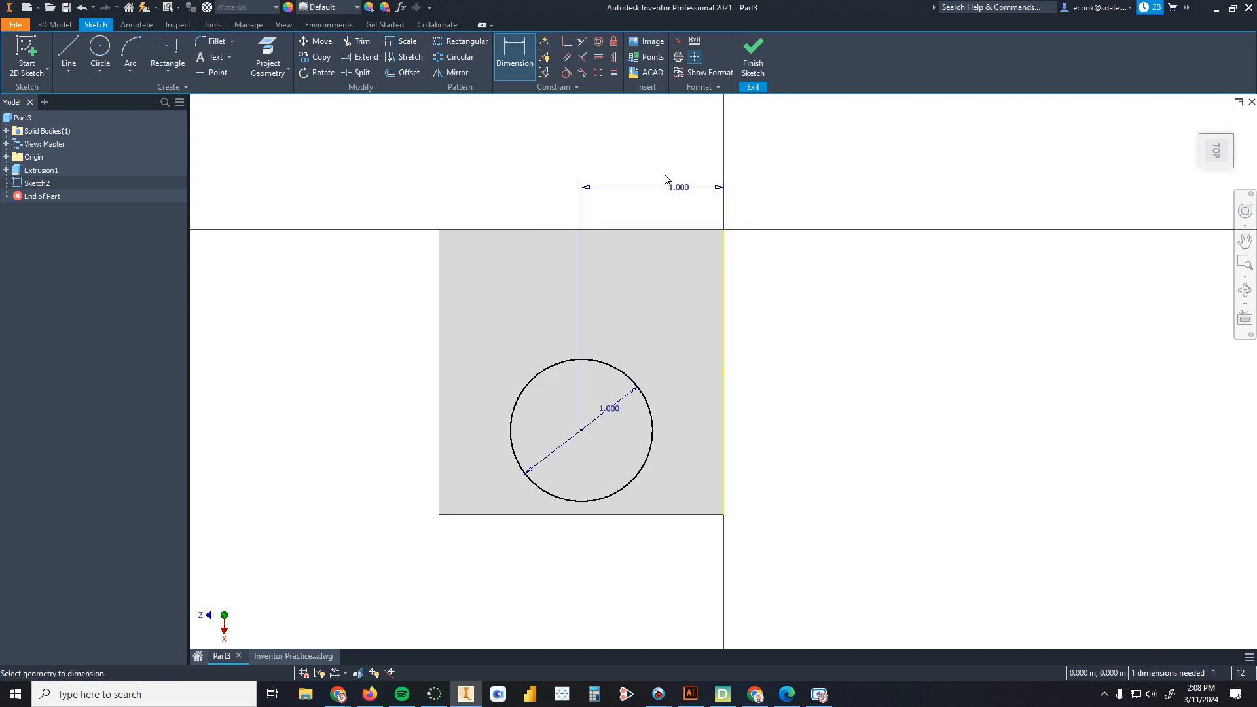
# Step: Dimension the circle's center 1 in from the square's bottom edge
pyautogui.click(677, 514)
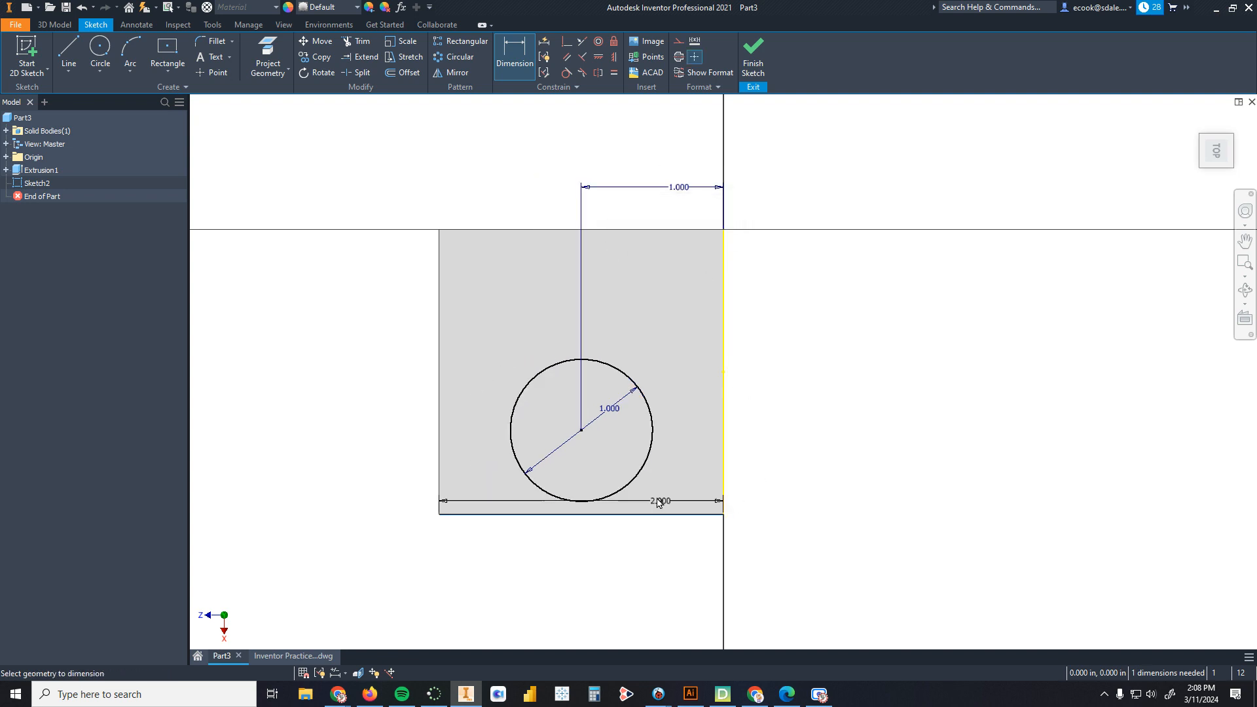
pyautogui.click(644, 466)
pyautogui.click(783, 476)
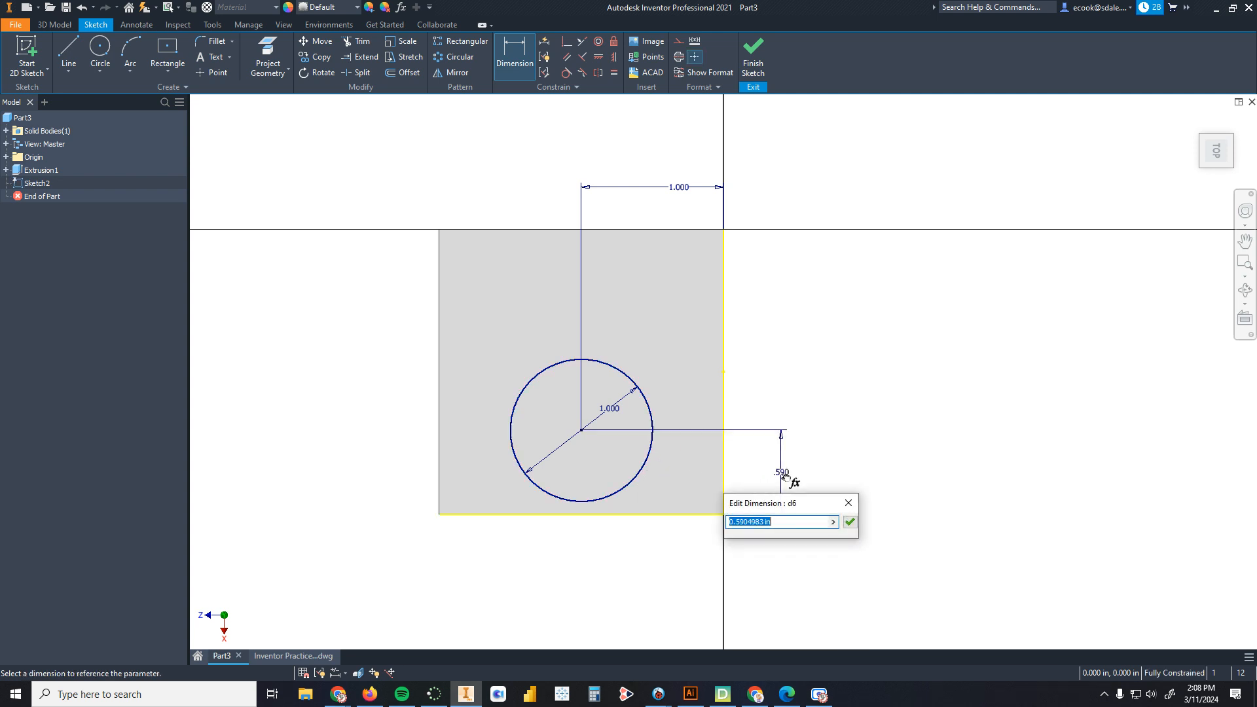
pyautogui.write('1')
pyautogui.press('Return')
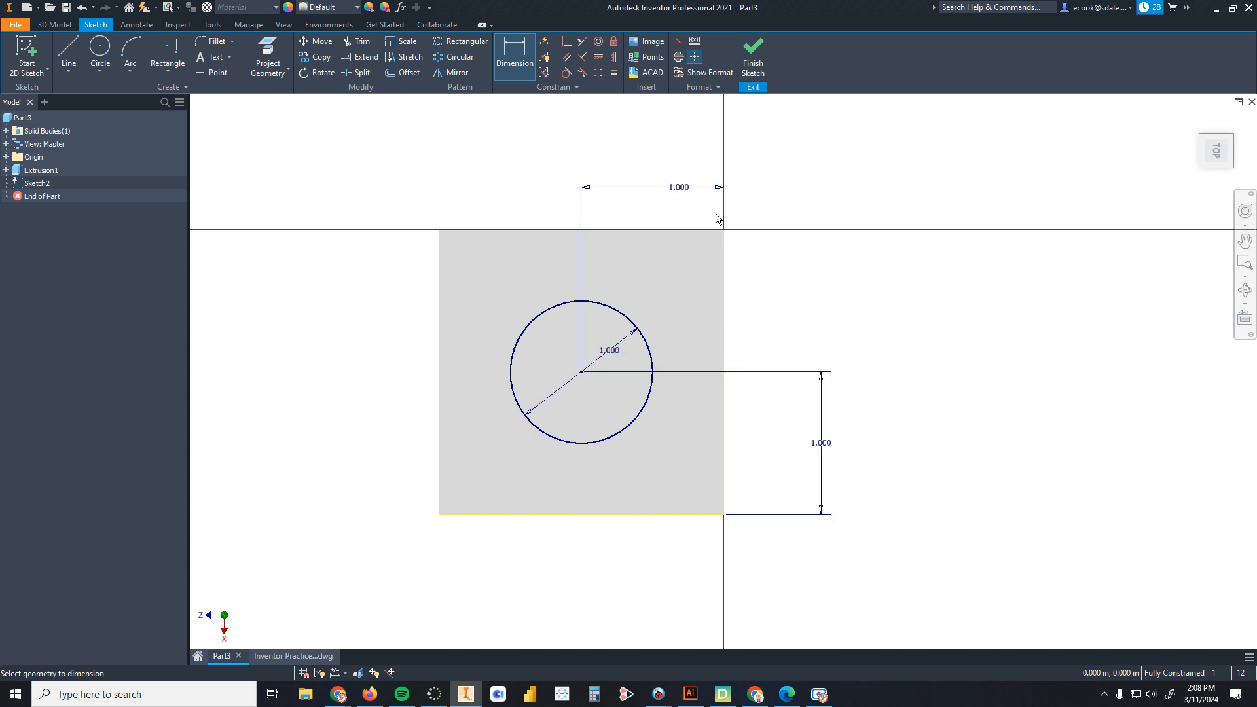
# Step: Finish the sketch and cut-extrude the circle 0.5 in deep into the top of the cube
pyautogui.click(753, 52)
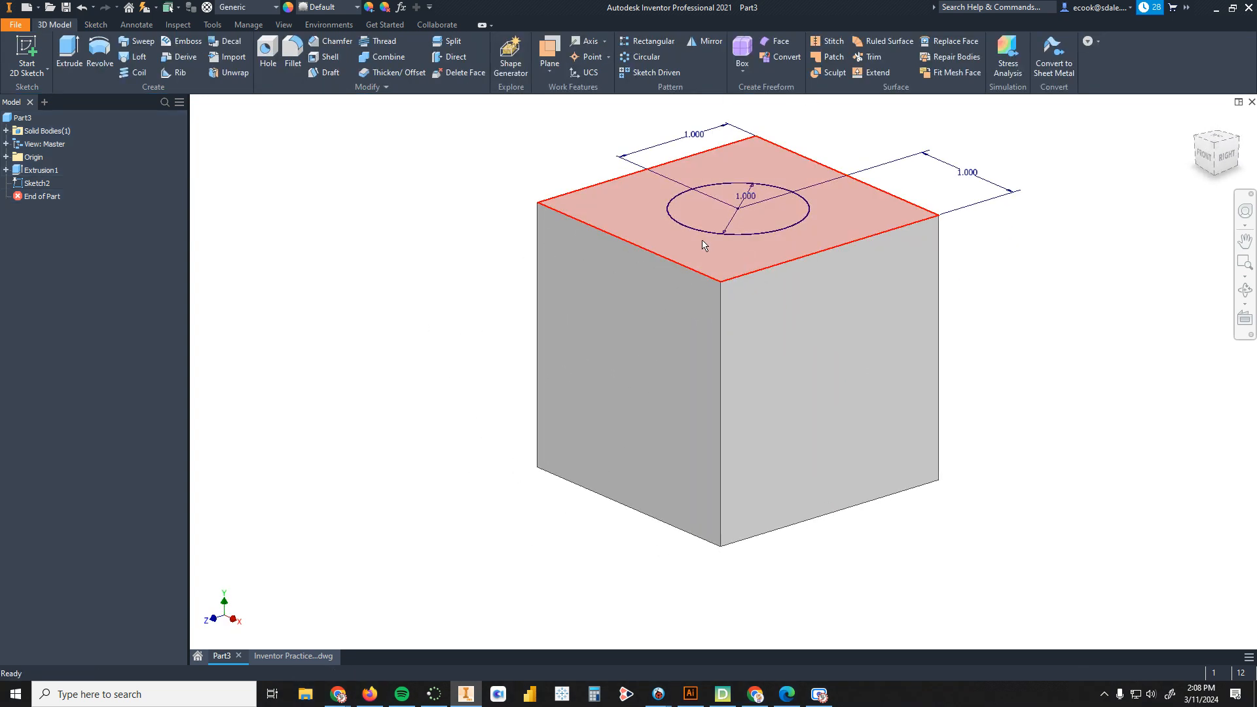
pyautogui.press('e')
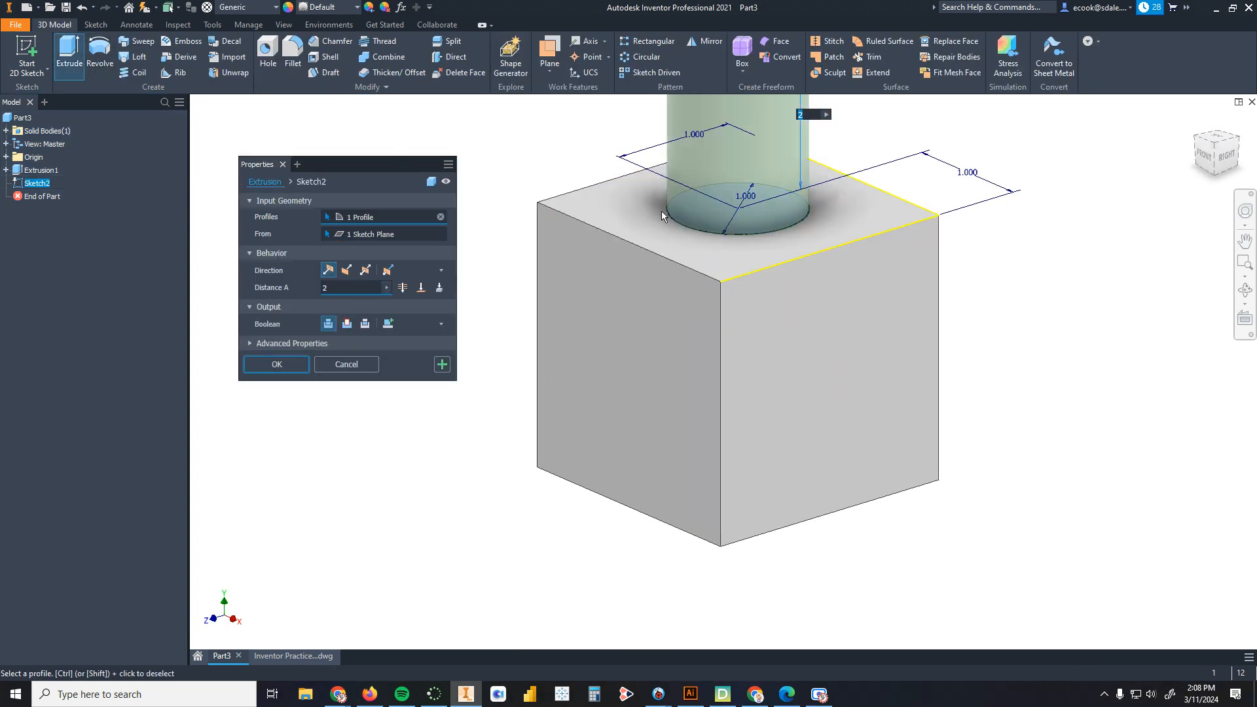
pyautogui.scroll(-3, 661, 216)
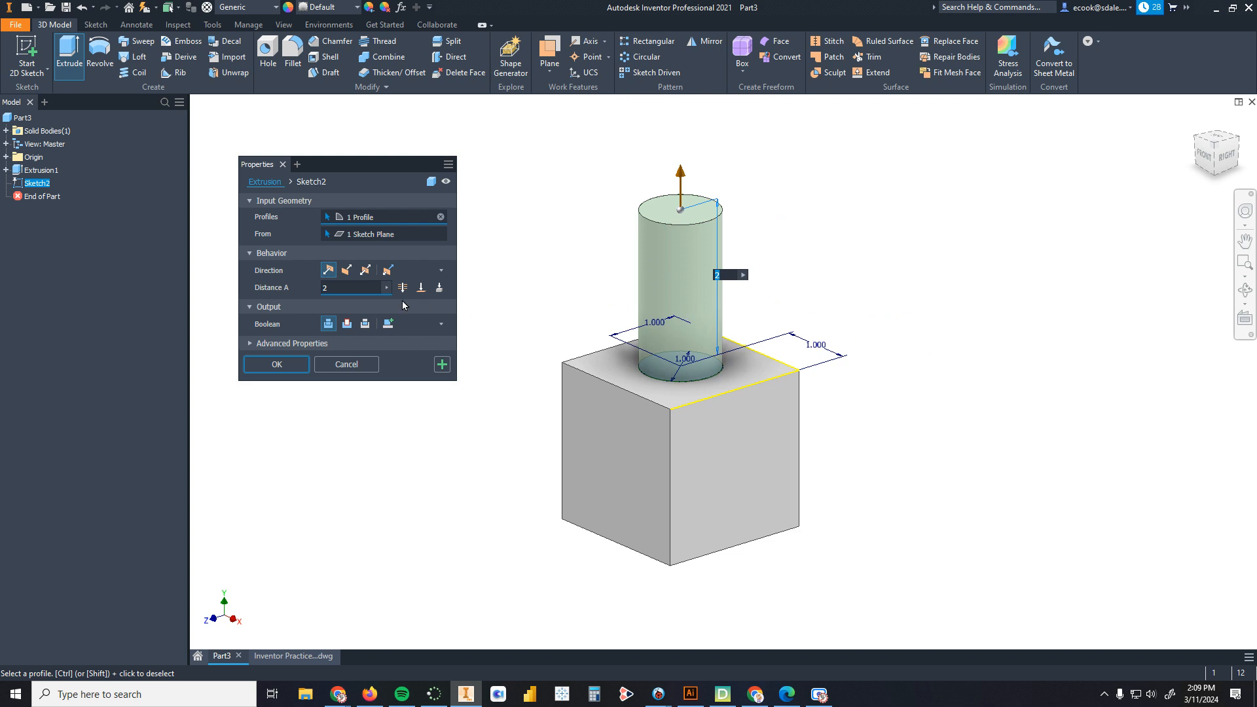
pyautogui.click(360, 283)
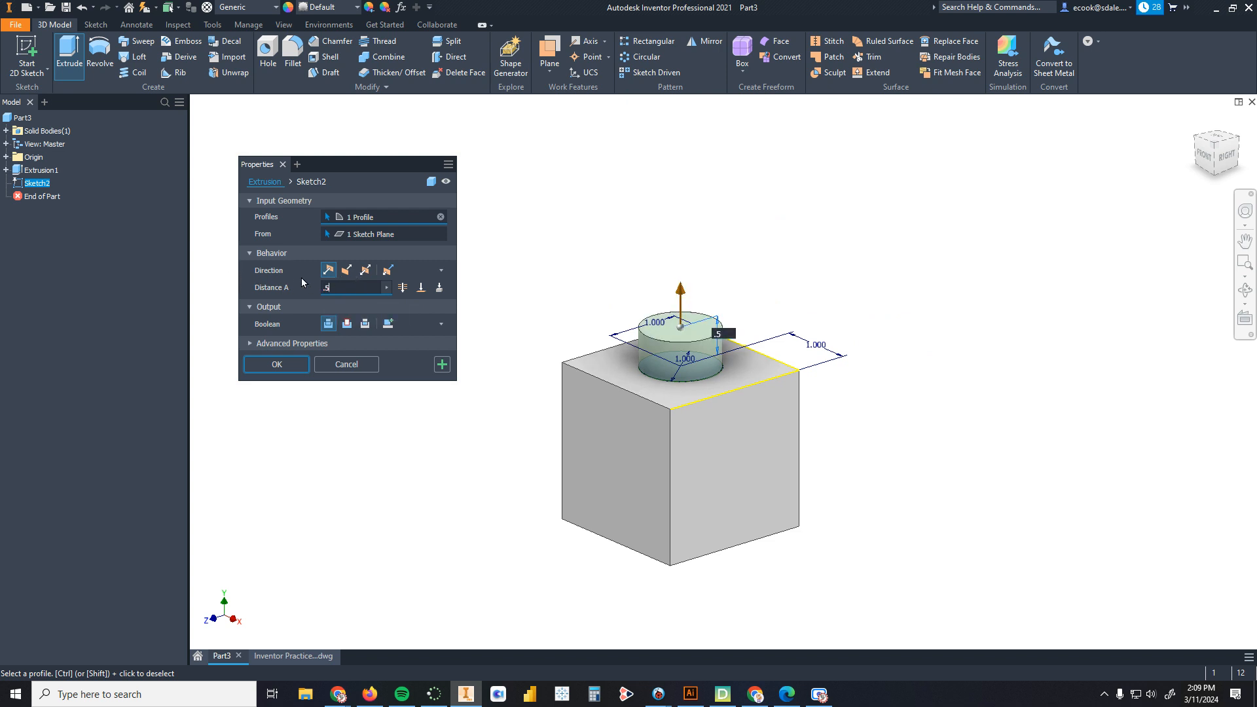
pyautogui.click(347, 324)
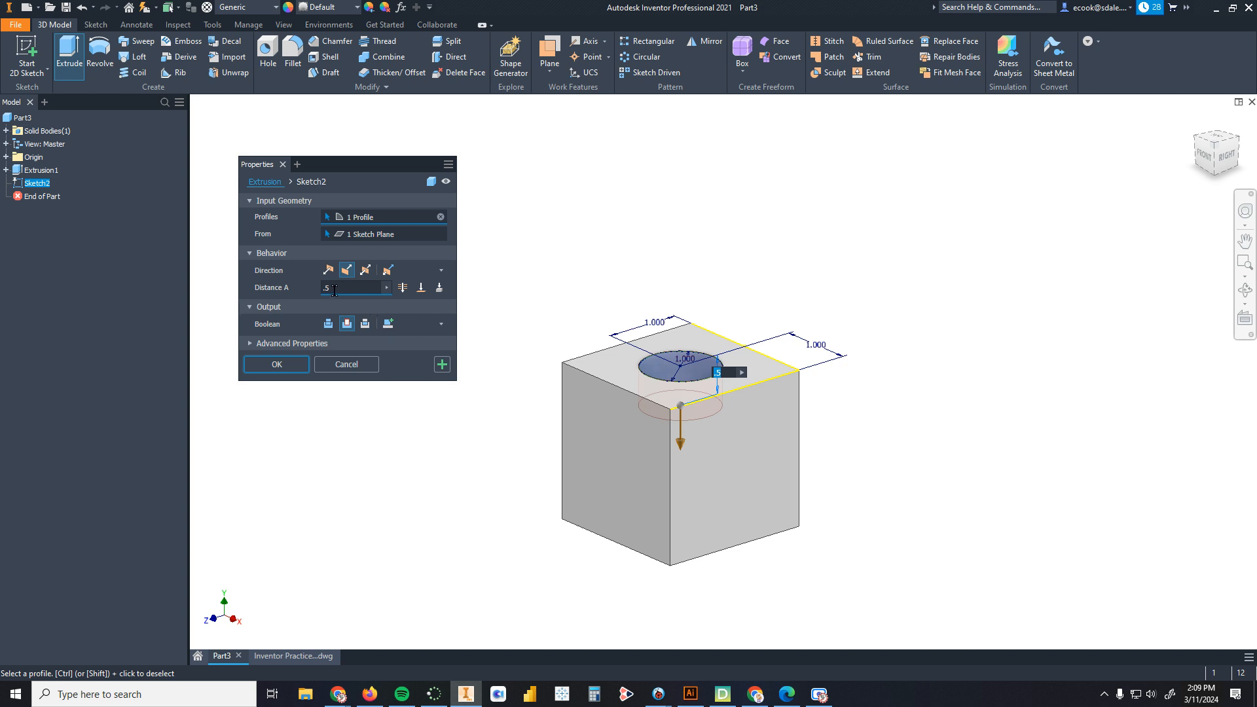
pyautogui.click(278, 364)
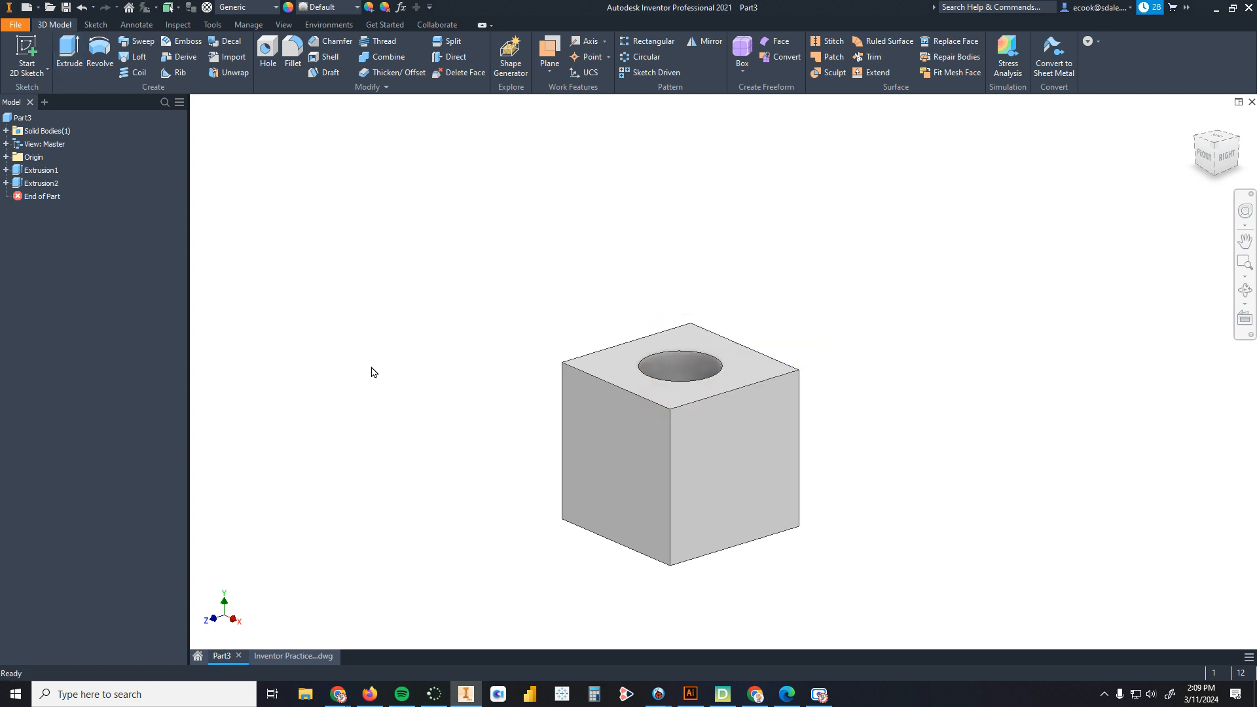
# Step: Orbit around the cube and view it from several directions to inspect the hole
pyautogui.keyDown('shift'); pyautogui.moveTo(372, 372); pyautogui.dragTo(382, 395, button='middle'); pyautogui.keyUp('shift')
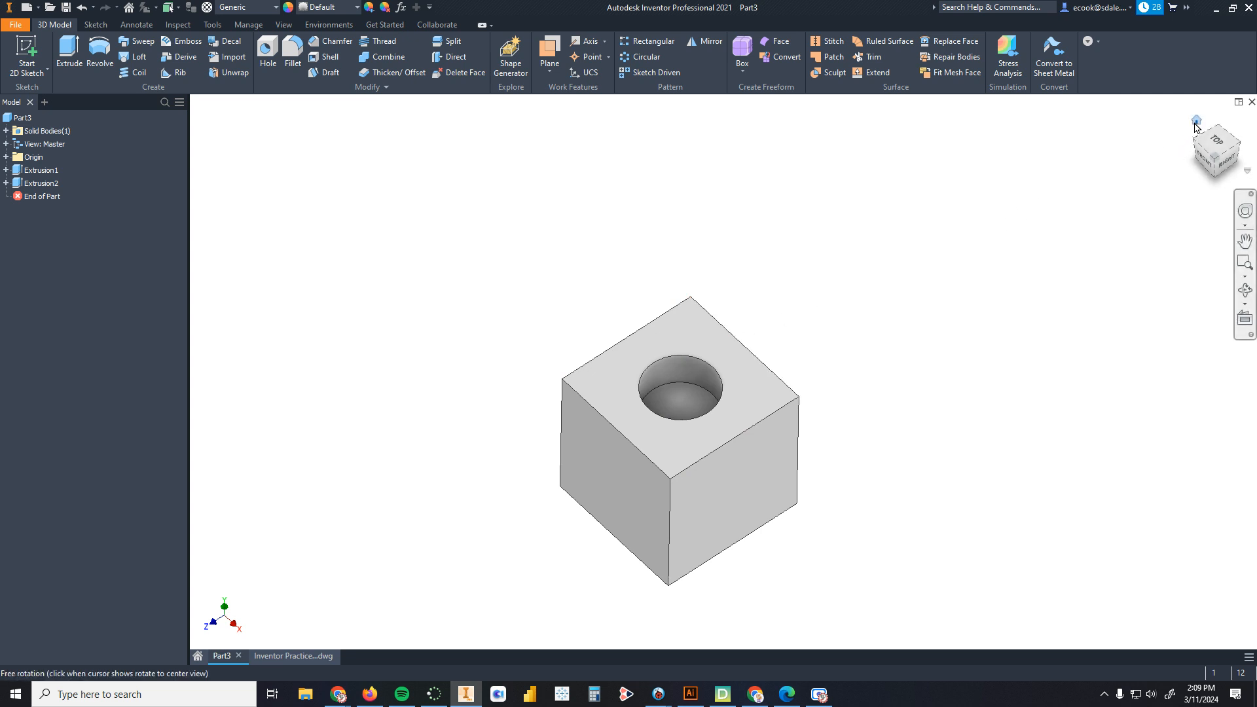
pyautogui.click(1195, 122)
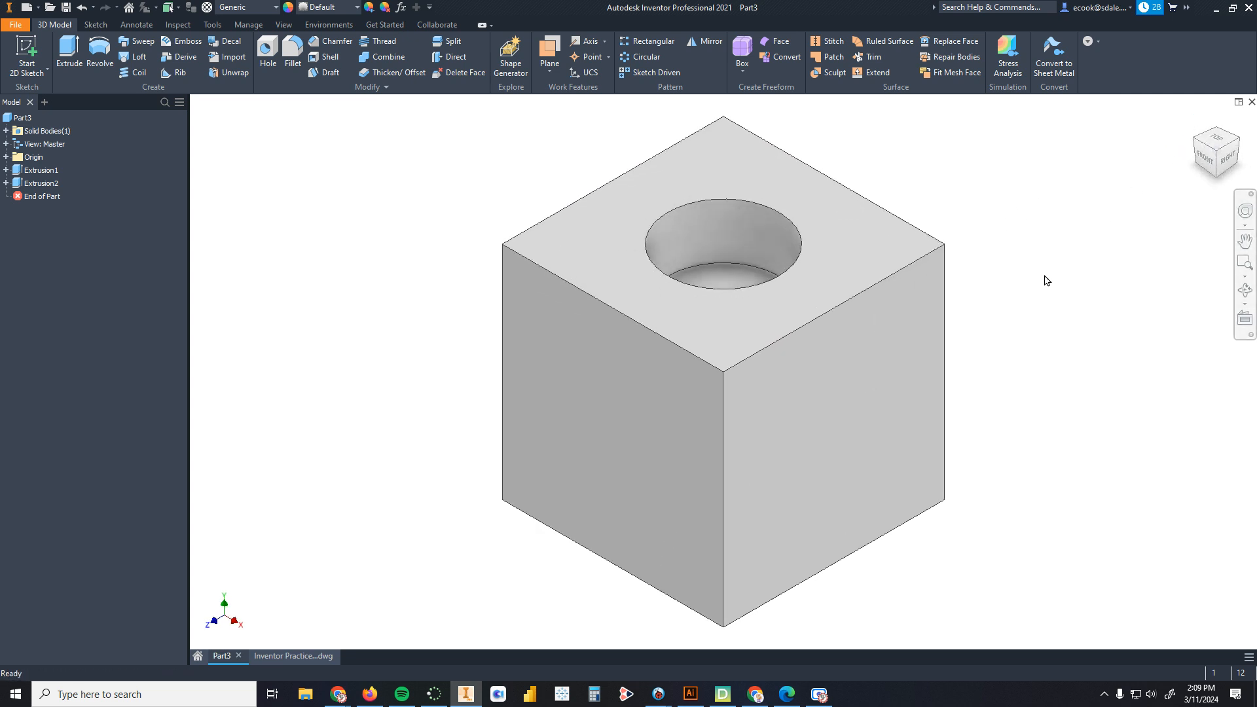
pyautogui.scroll(5, 1024, 289)
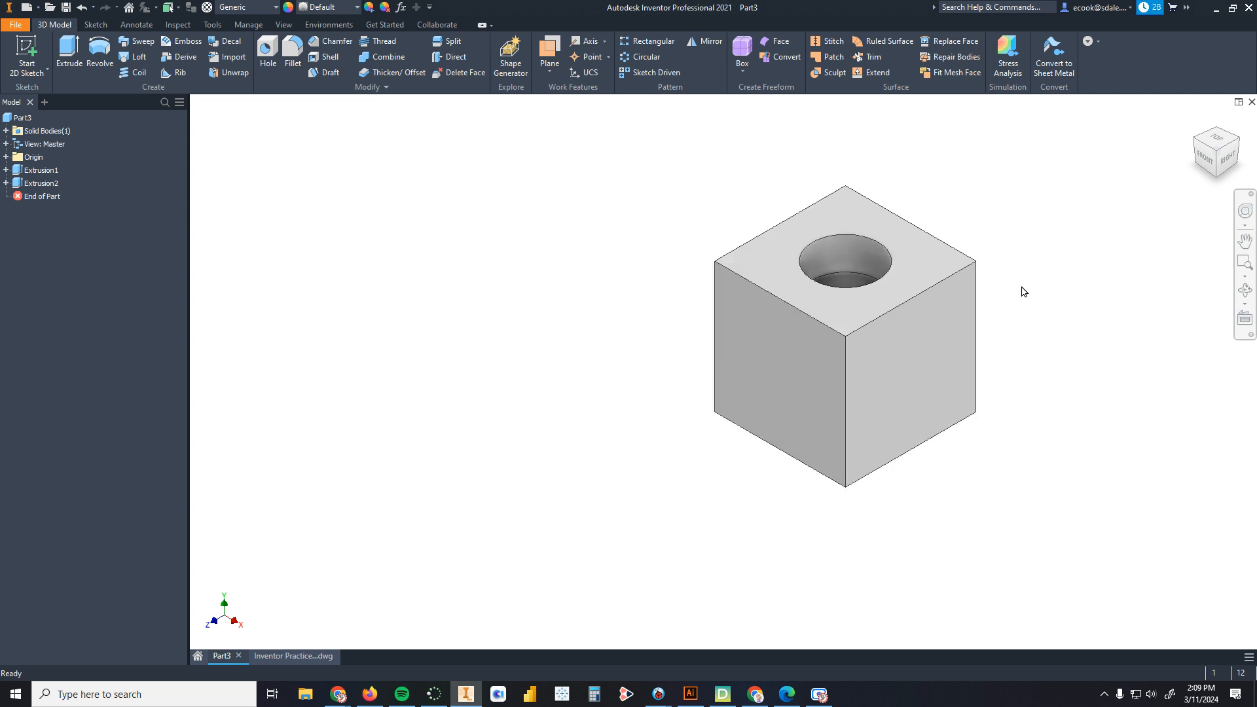
pyautogui.moveTo(999, 287); pyautogui.dragTo(796, 328, button='middle')
pyautogui.scroll(-3, 738, 367)
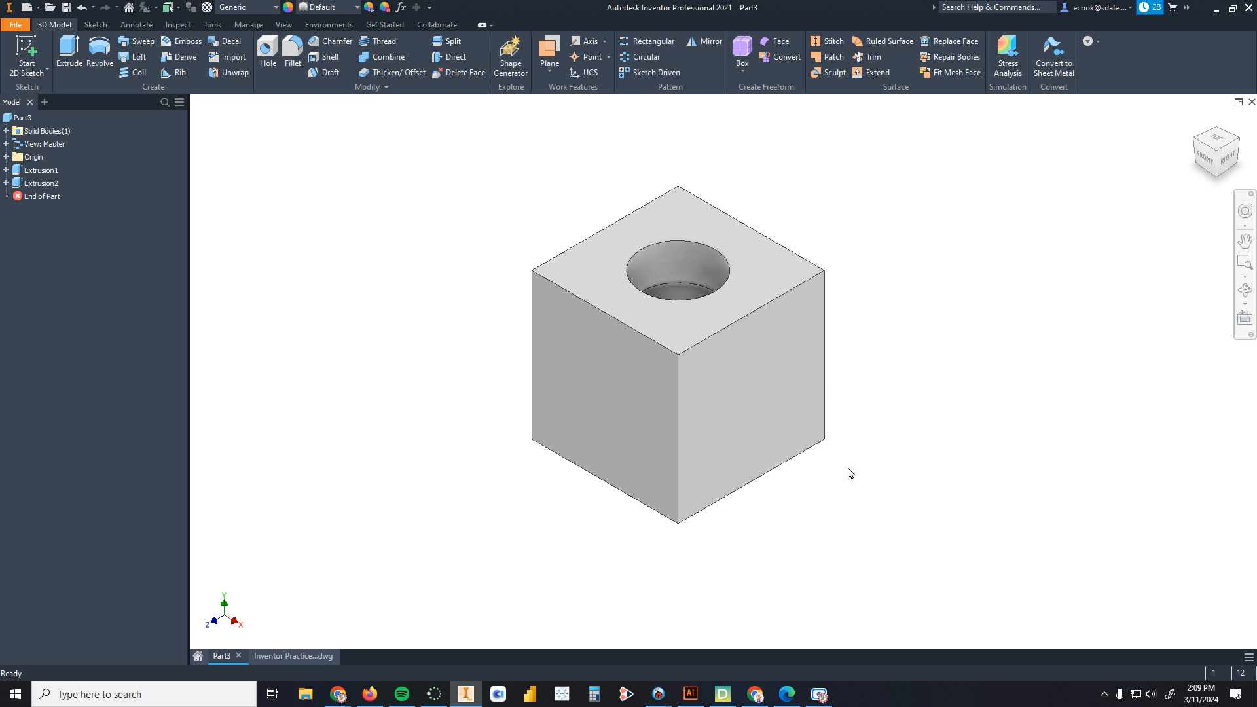
pyautogui.moveTo(797, 510)
pyautogui.keyDown('shift'); pyautogui.mouseDown(button='middle')
pyautogui.moveTo(792, 367)
pyautogui.moveTo(777, 508)
pyautogui.mouseUp(button='middle'); pyautogui.keyUp('shift')
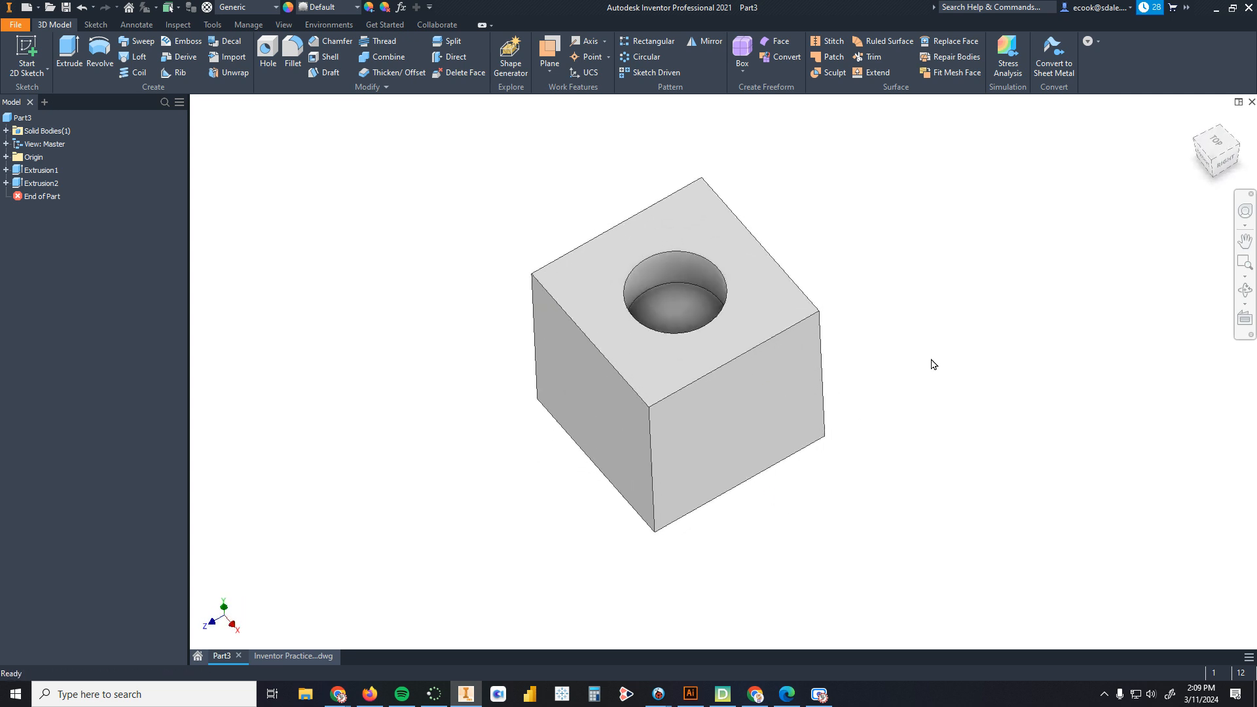
pyautogui.click(1212, 160)
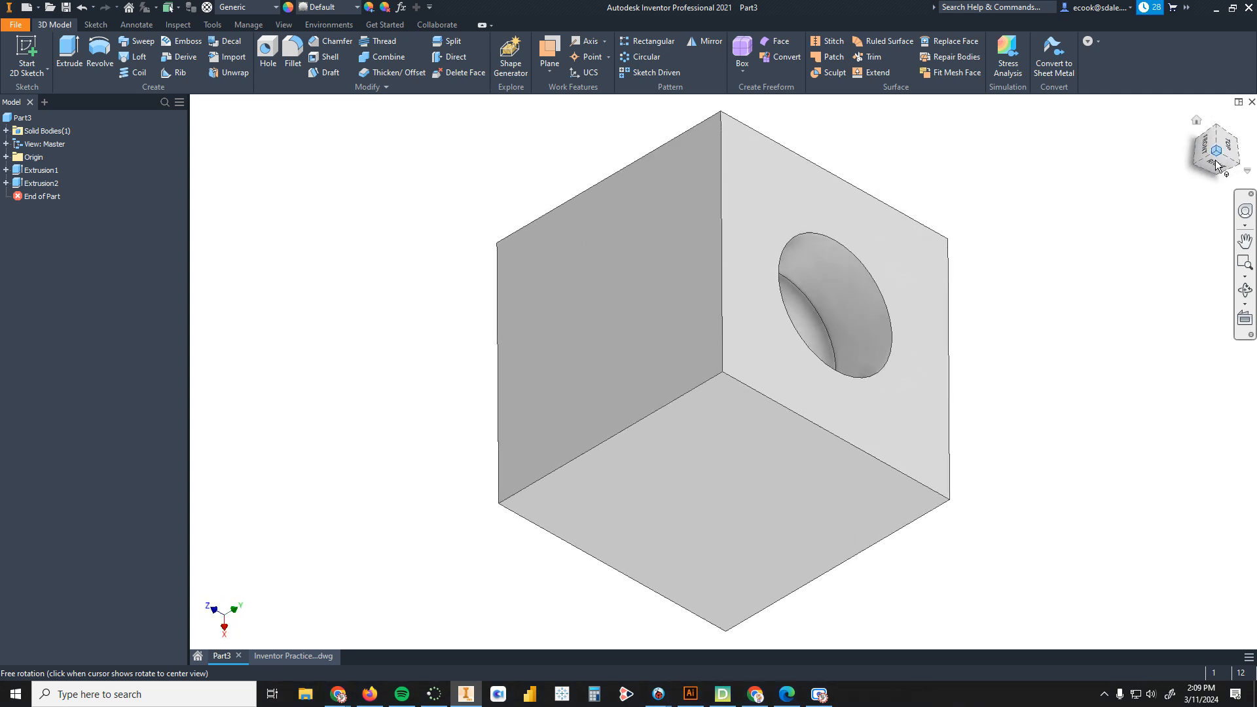
pyautogui.click(1234, 165)
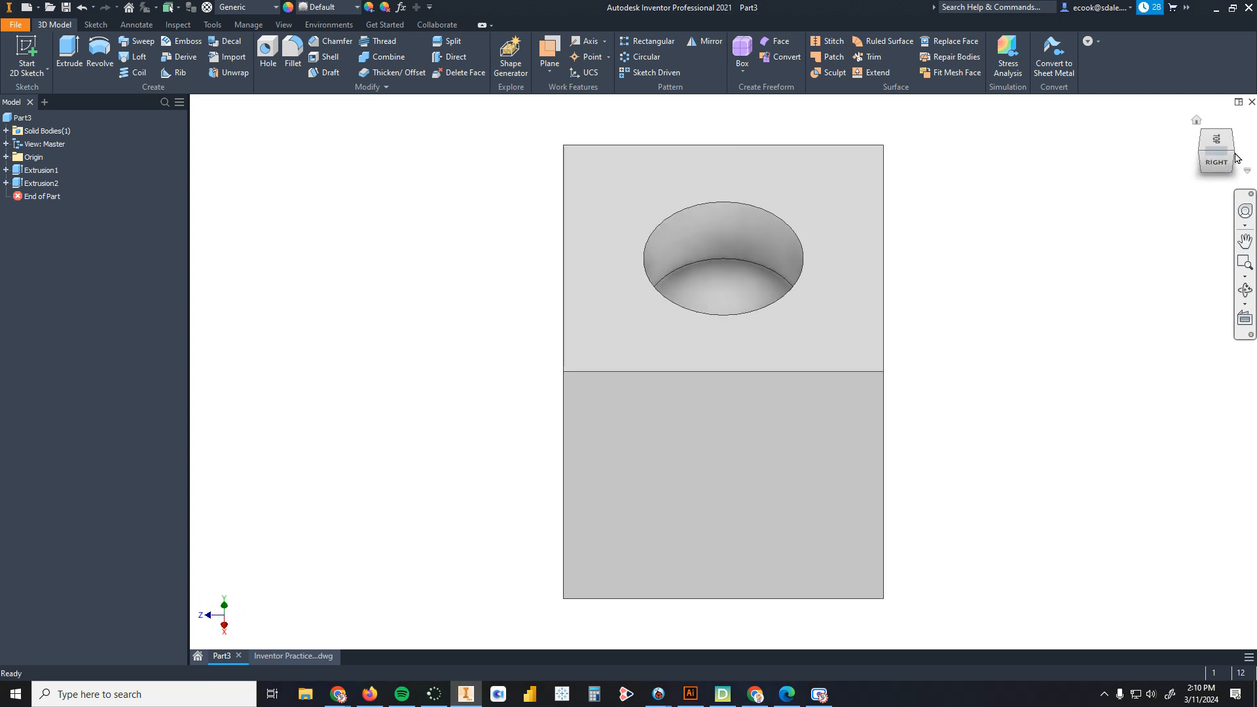
pyautogui.click(1210, 150)
pyautogui.click(1210, 150)
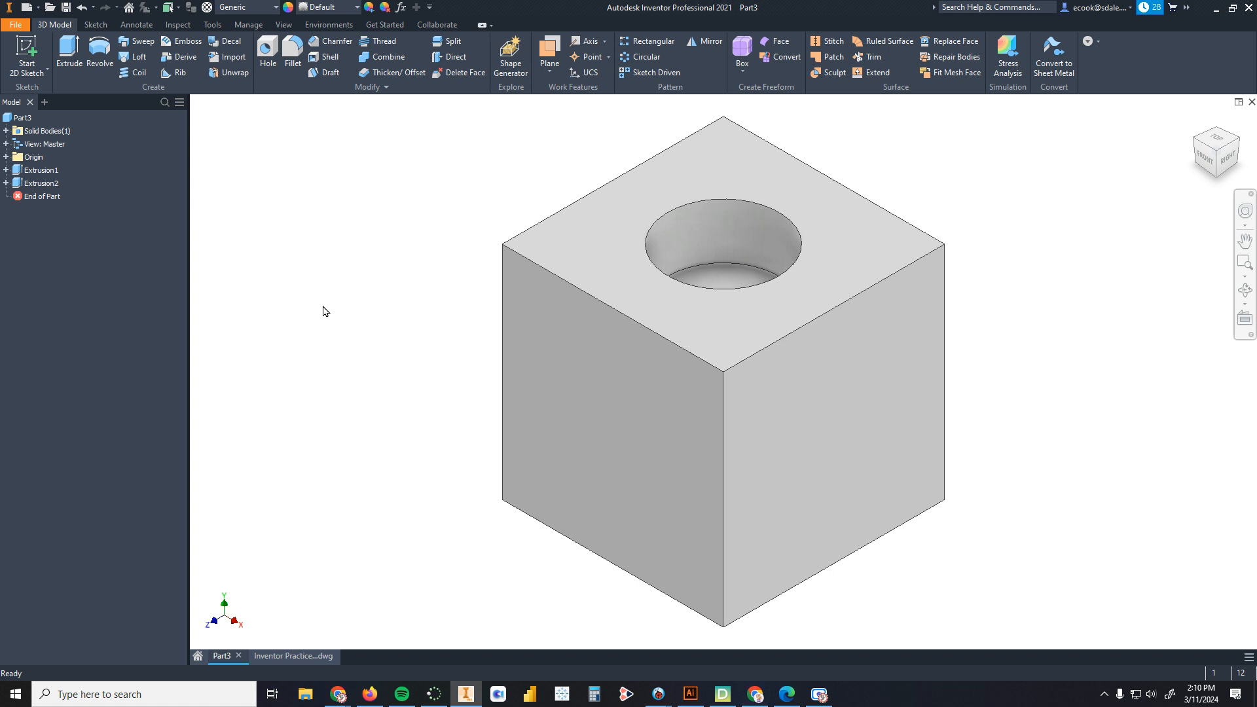
# Step: Examine the Inventor Practice drawing's views and dimensions for the side features
pyautogui.click(289, 656)
pyautogui.scroll(-3, 519, 506)
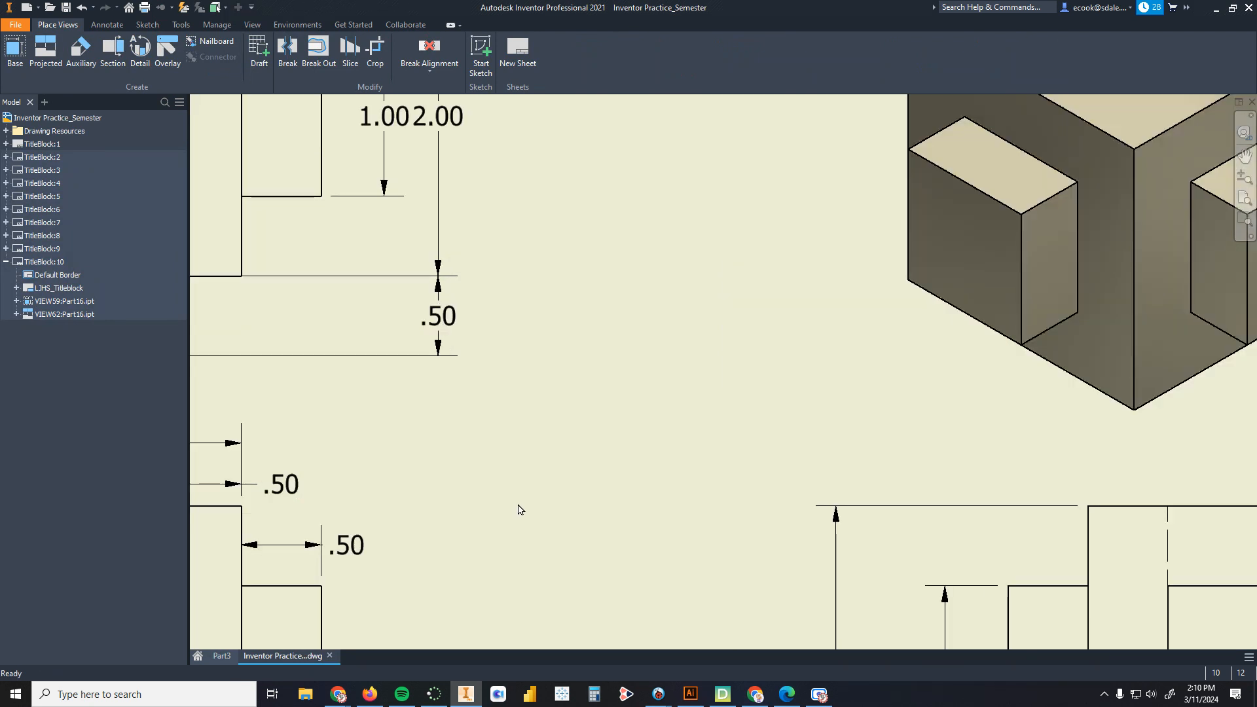
pyautogui.scroll(5, 519, 505)
pyautogui.moveTo(523, 505); pyautogui.dragTo(552, 422, button='middle')
pyautogui.scroll(-3, 576, 422)
pyautogui.scroll(3, 576, 426)
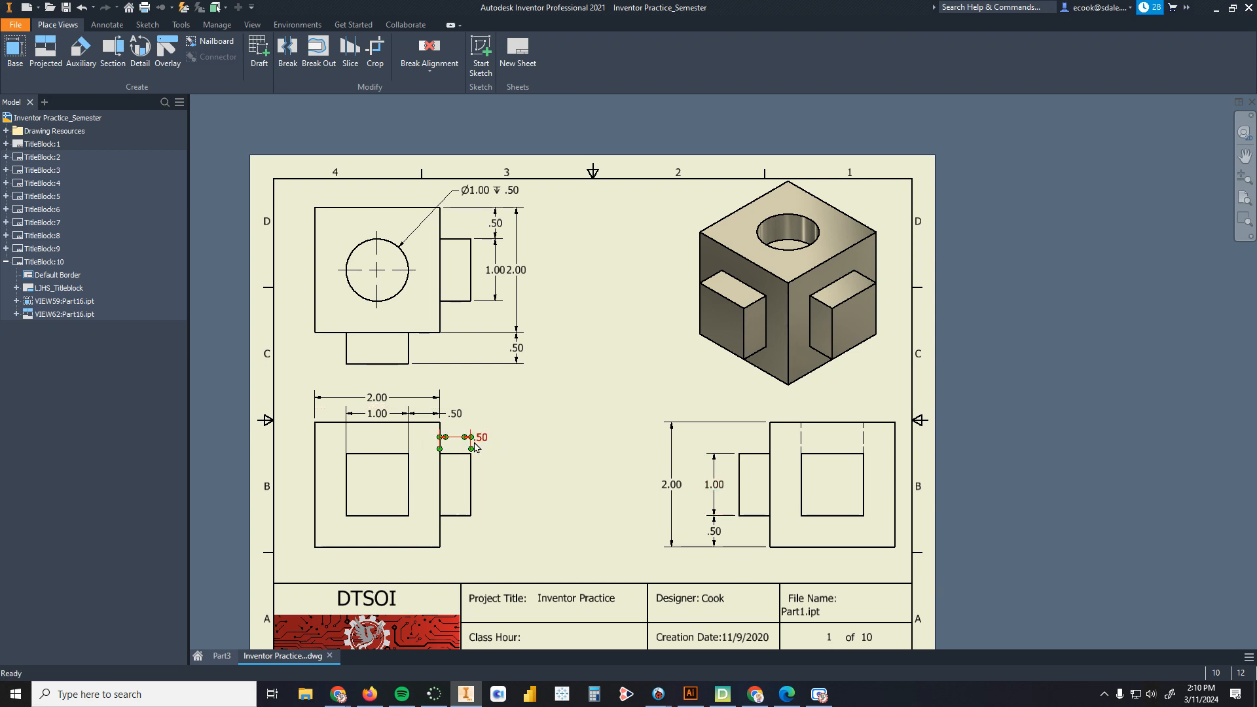
pyautogui.click(222, 655)
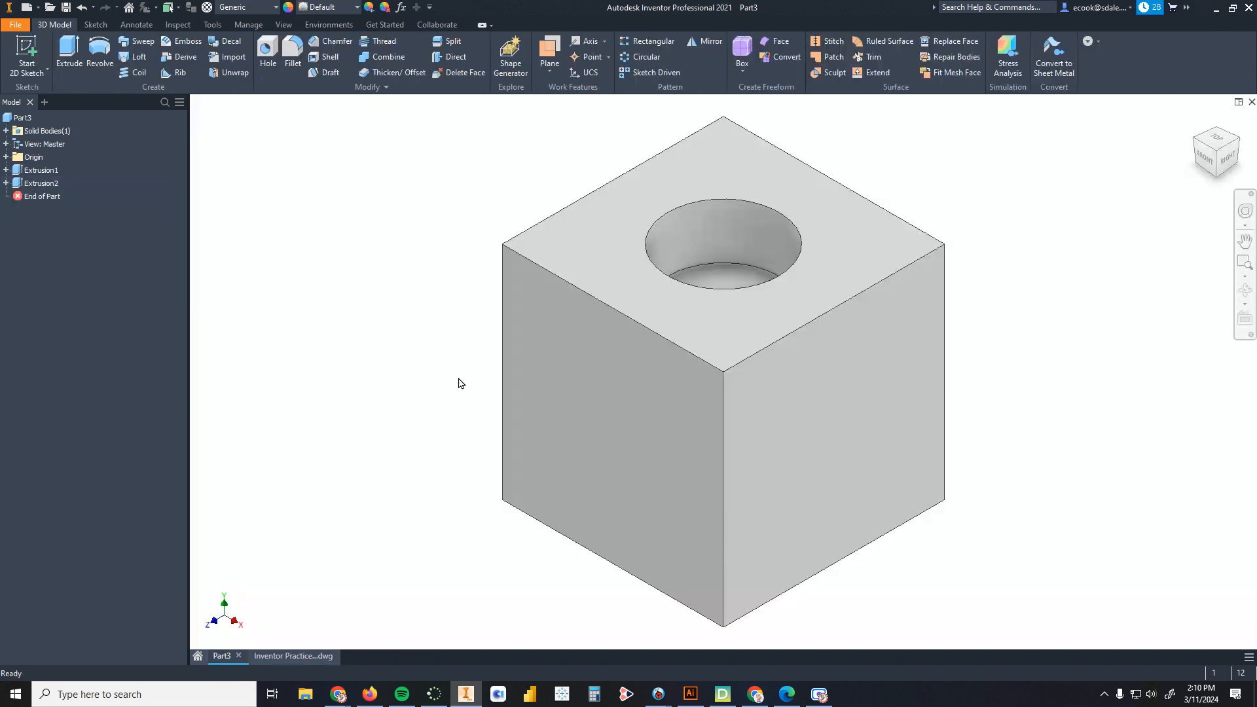
# Step: Start a sketch on the cube's left side face and draw a 1 in by 1 in center rectangle centered on the face
pyautogui.click(29, 47)
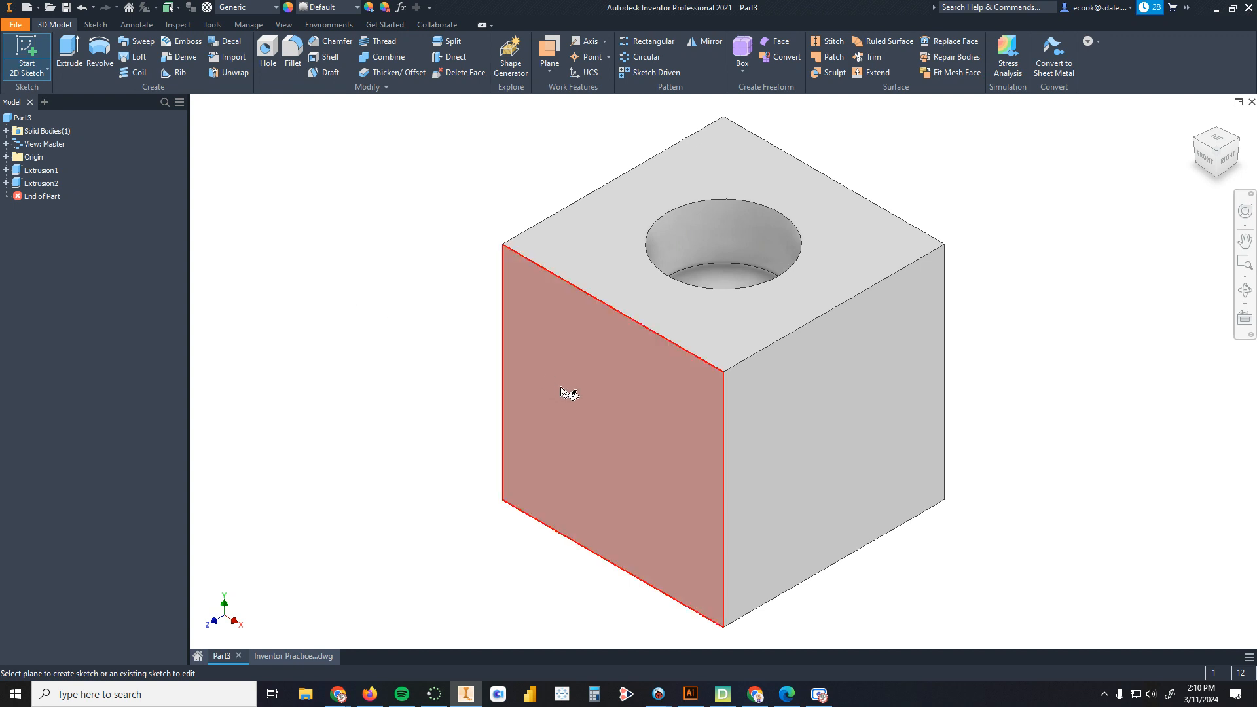
pyautogui.click(602, 418)
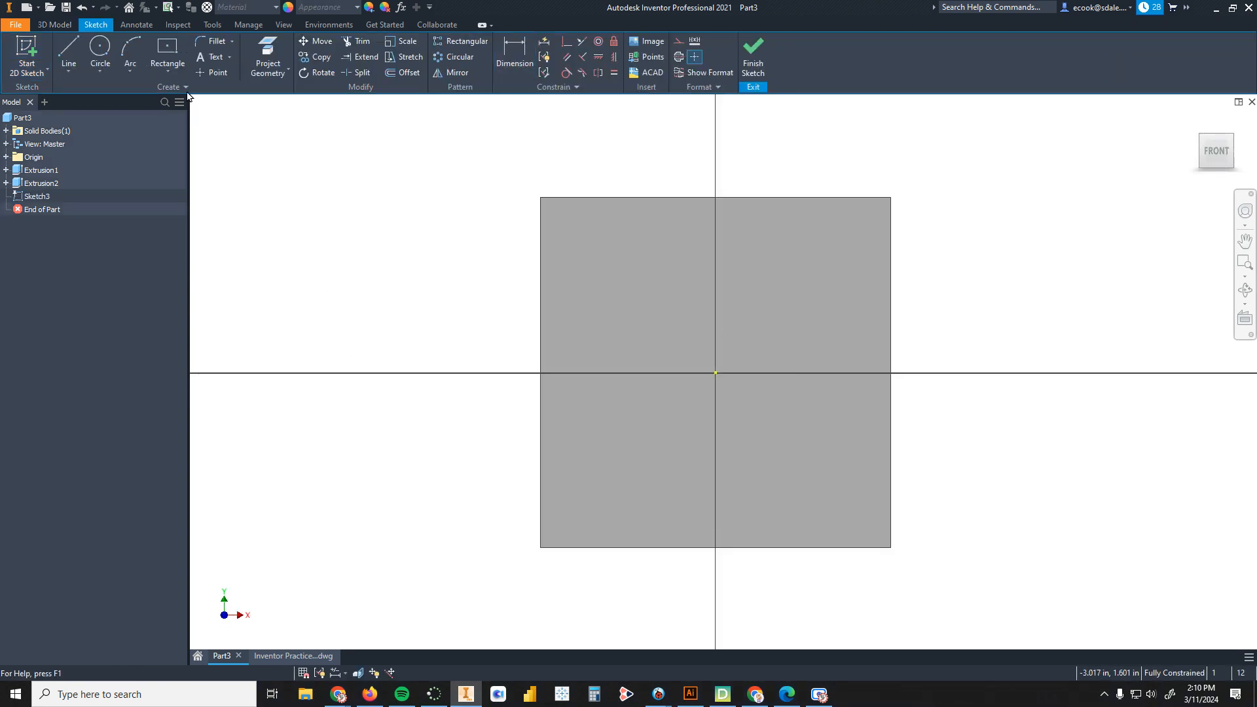
pyautogui.click(174, 70)
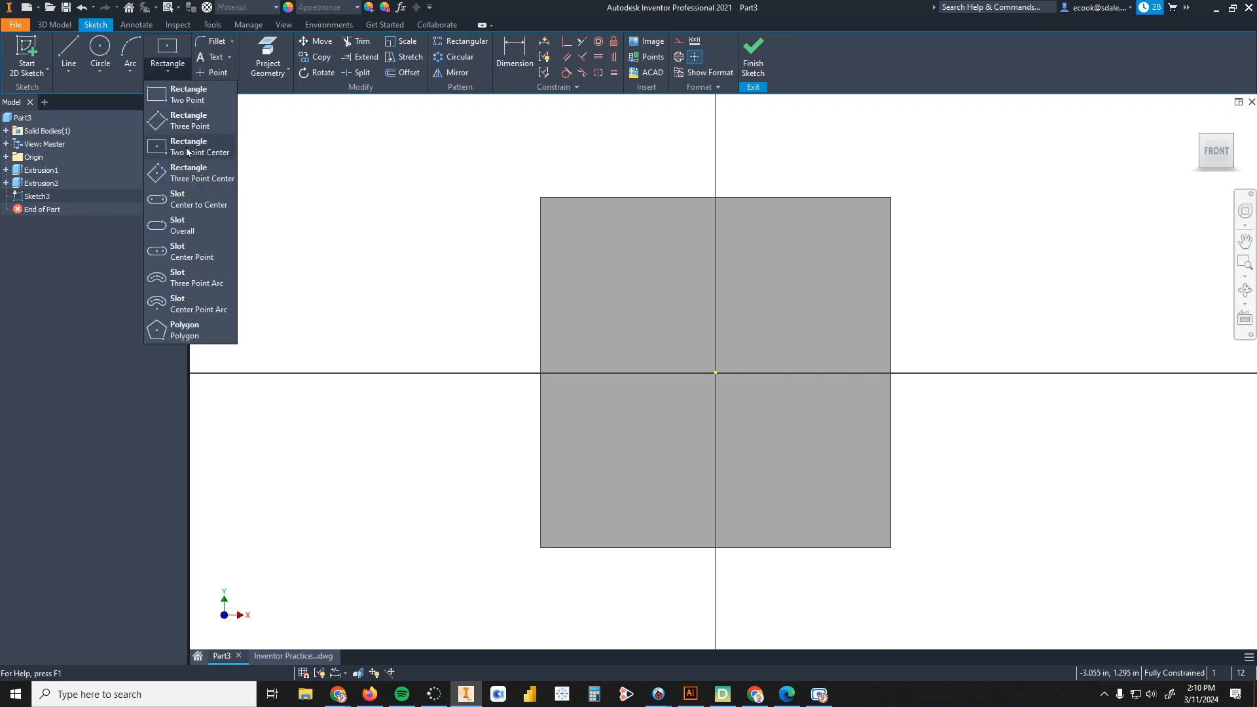
pyautogui.click(189, 149)
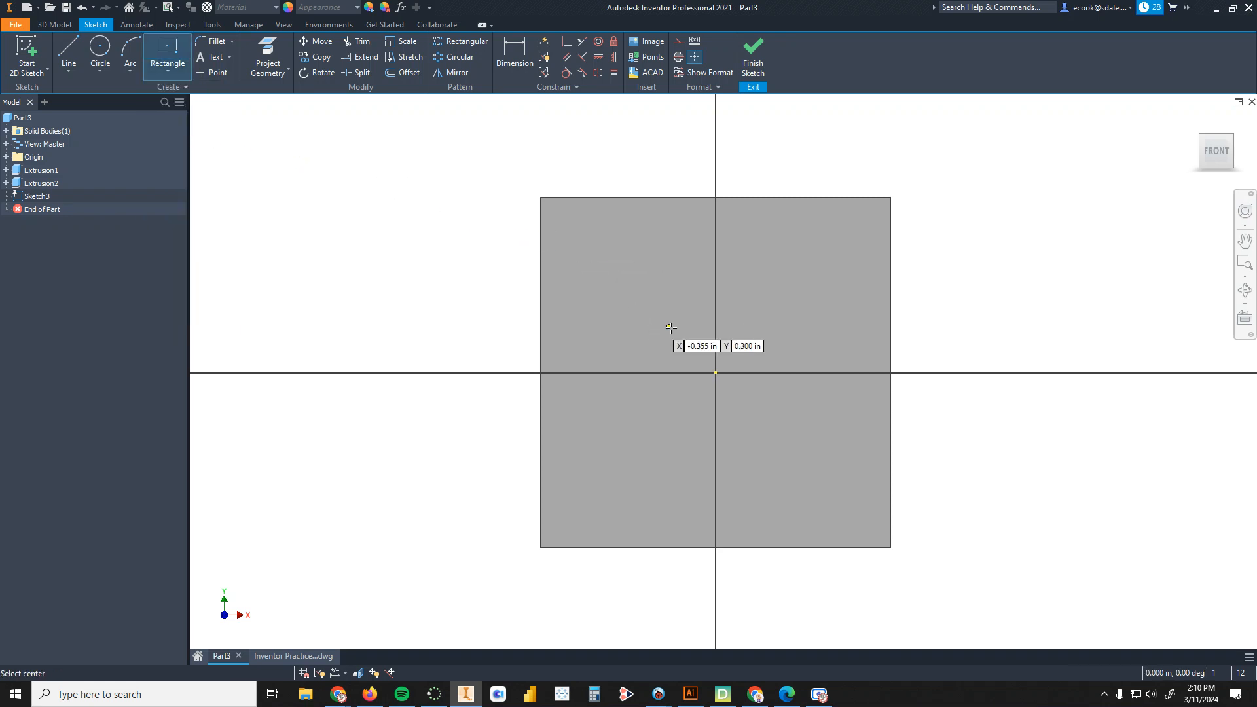
pyautogui.click(716, 372)
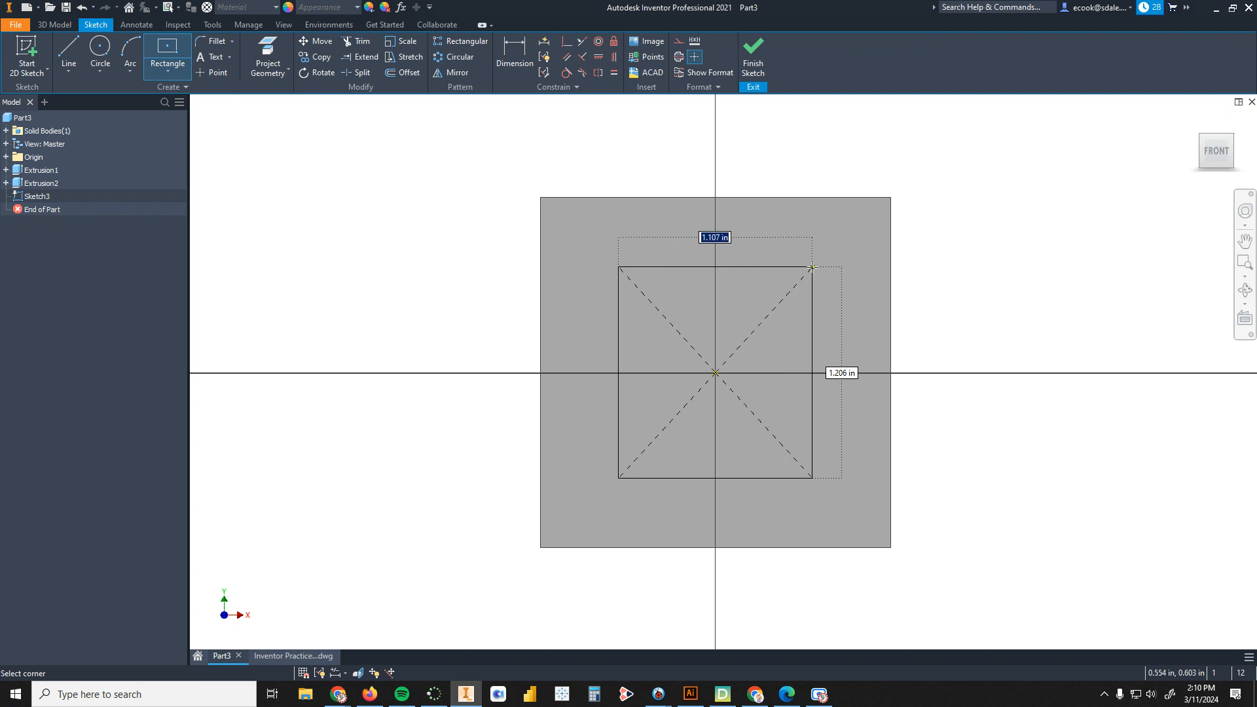
pyautogui.write('1')
pyautogui.press('Tab')
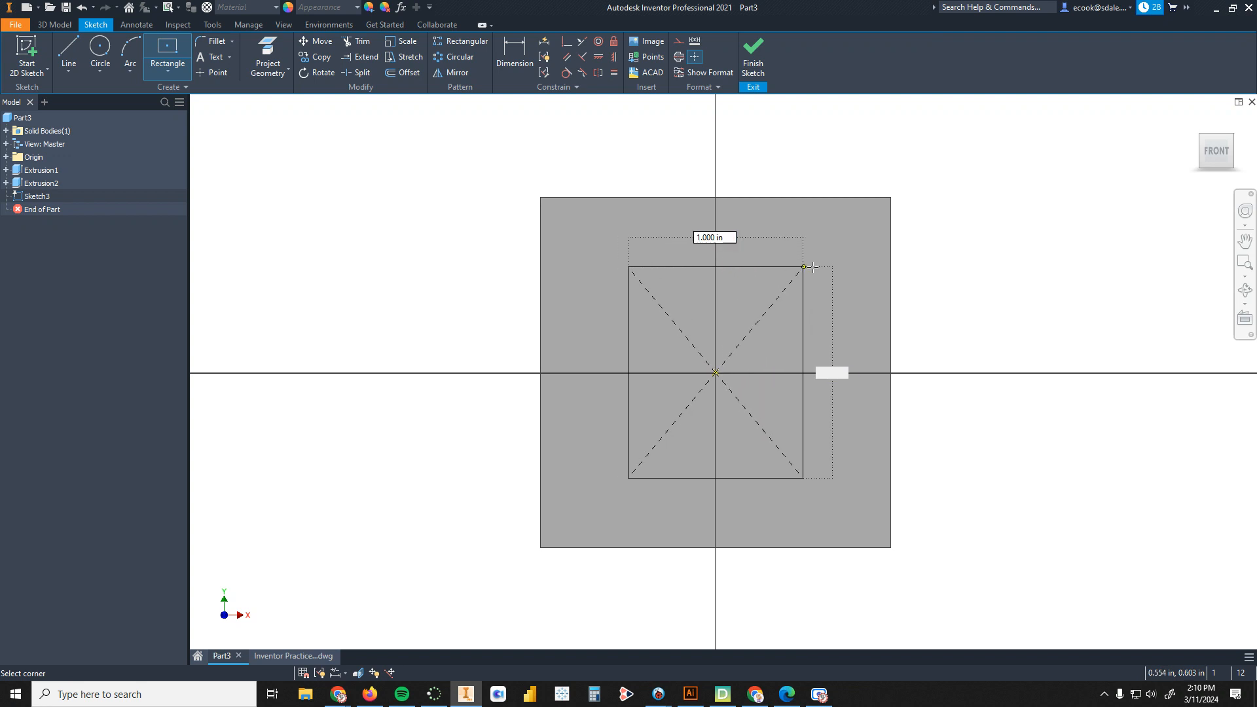
pyautogui.write('1')
pyautogui.press('Return')
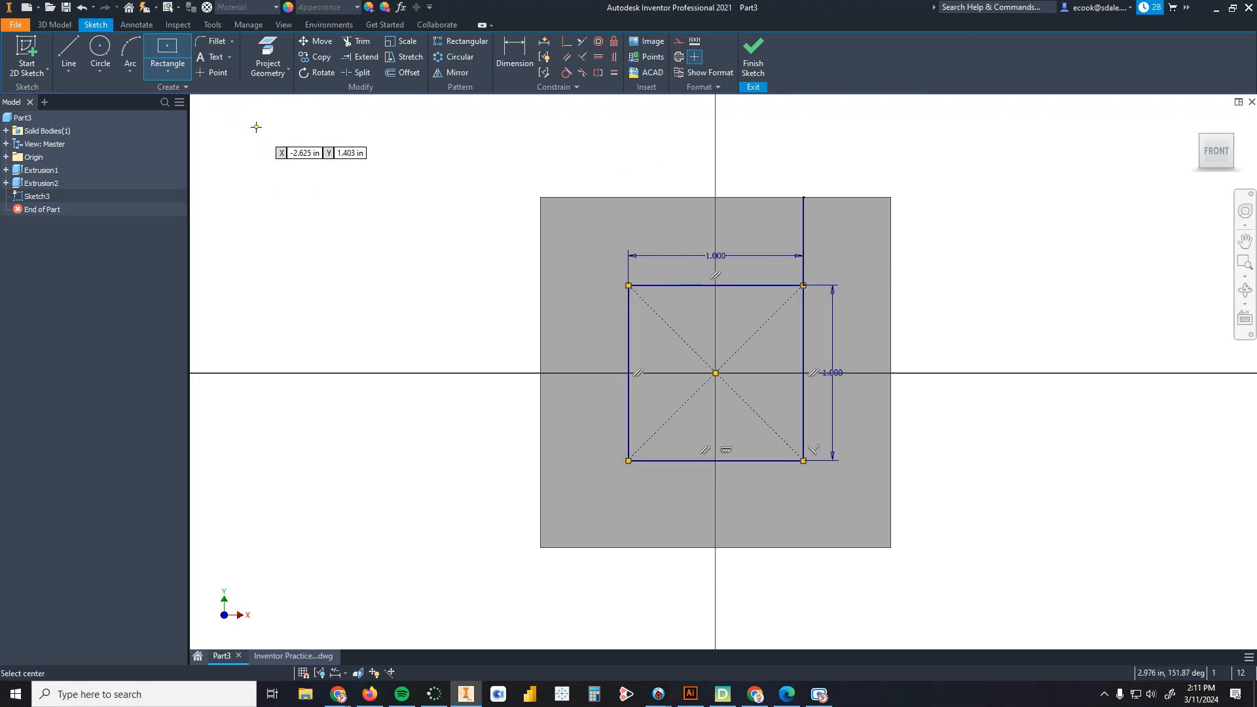
pyautogui.click(280, 153)
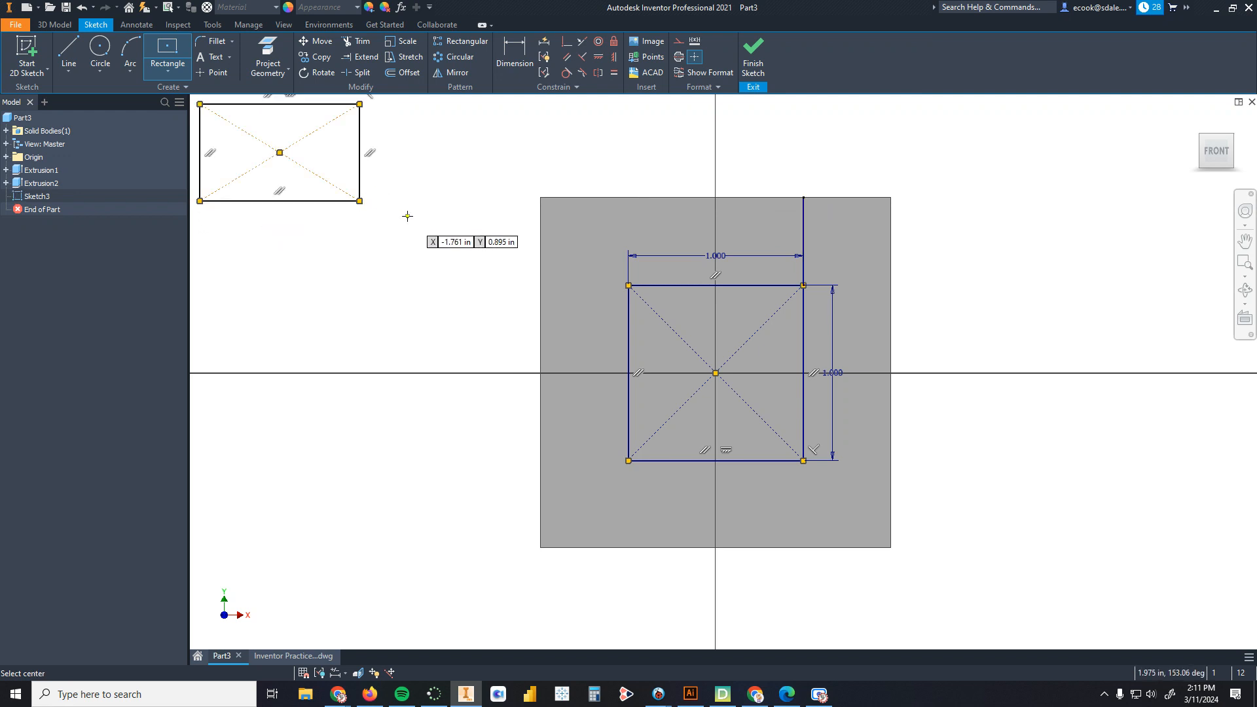
pyautogui.press('Escape')
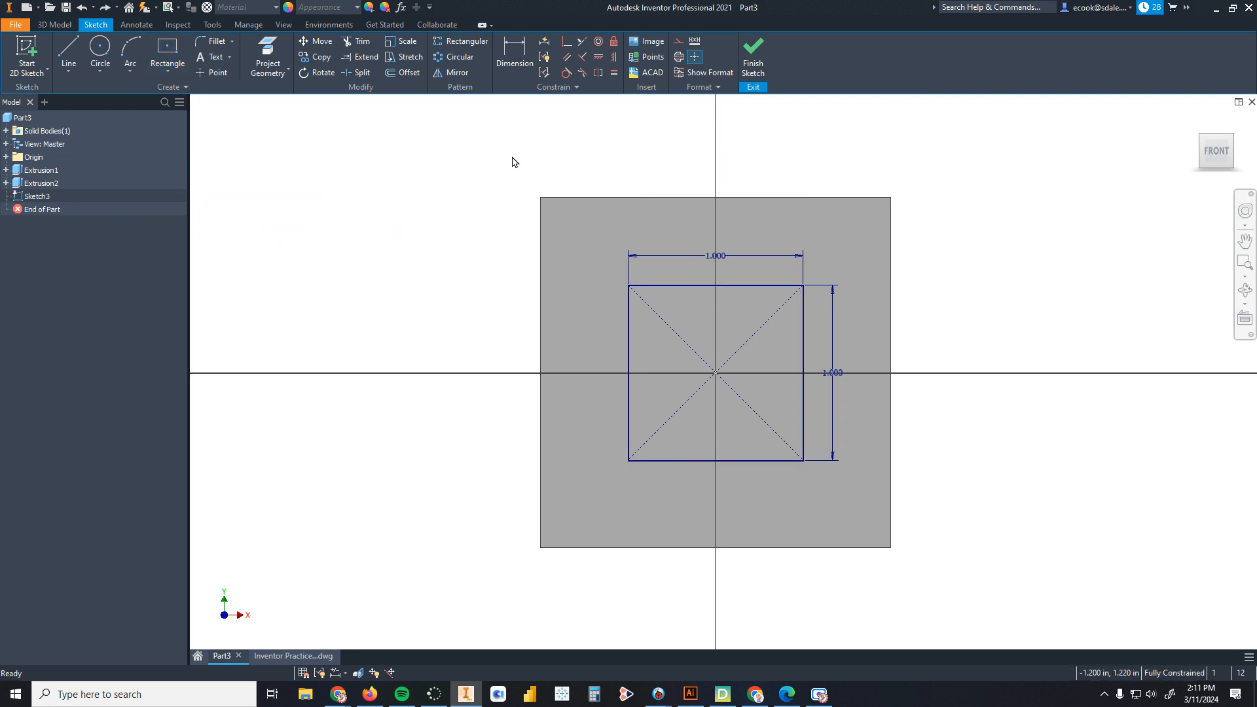
pyautogui.rightClick(347, 168)
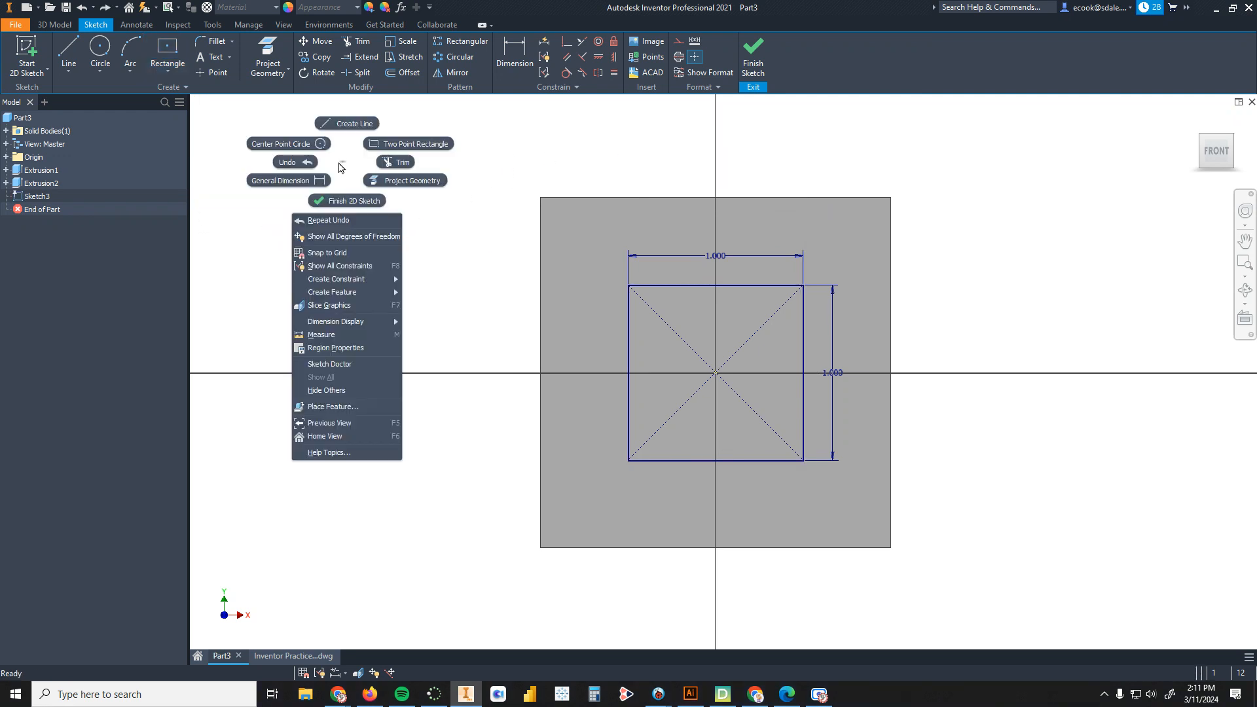
pyautogui.click(338, 163)
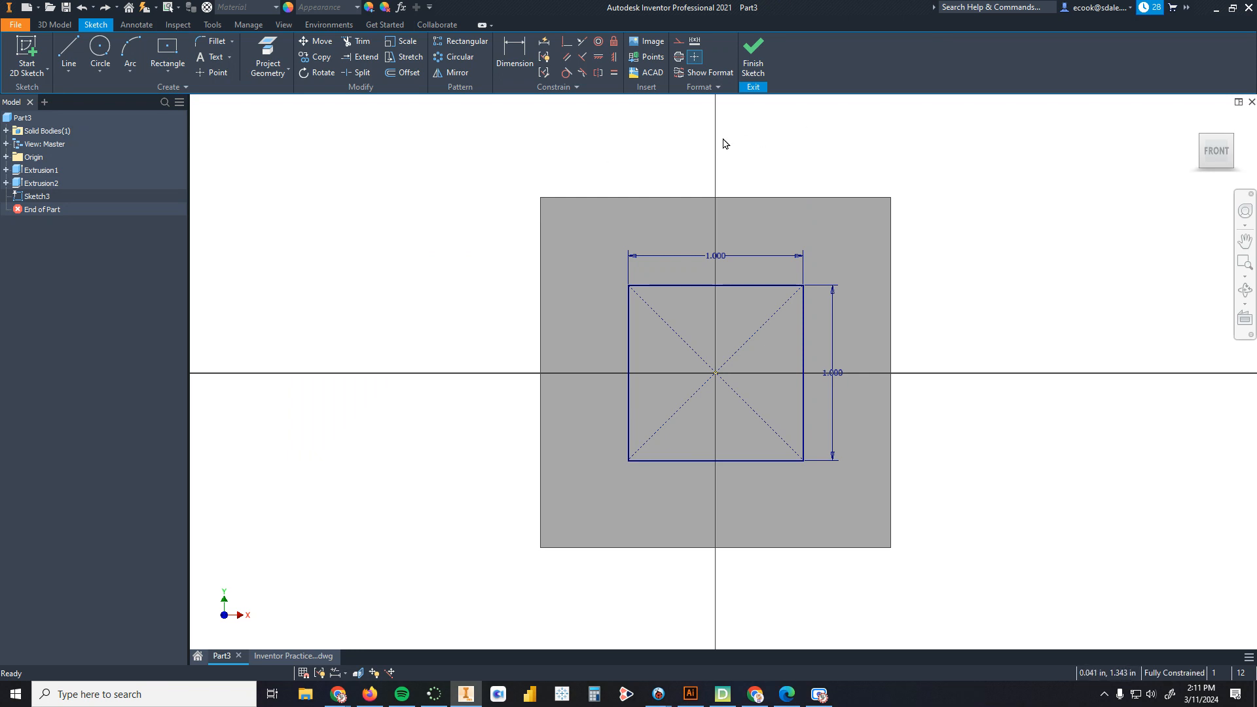
# Step: Finish the sketch and extrude the square 0.5 in outward from the left side face
pyautogui.click(753, 58)
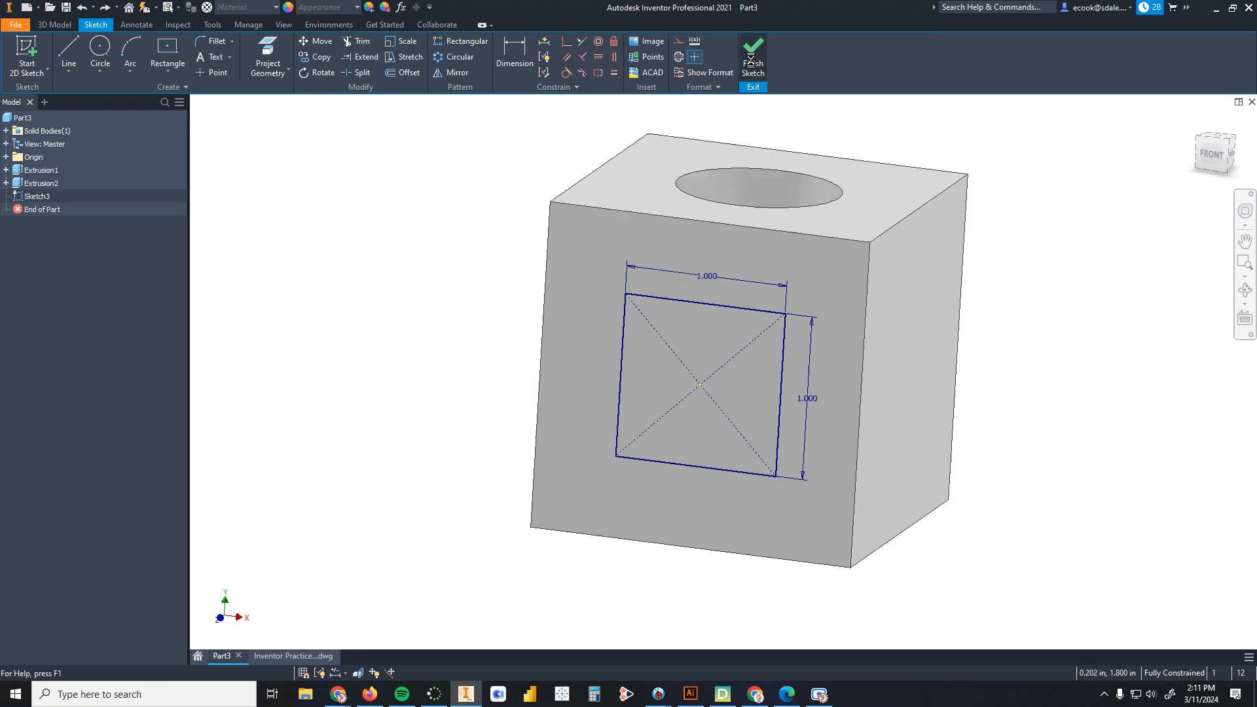
pyautogui.press('e')
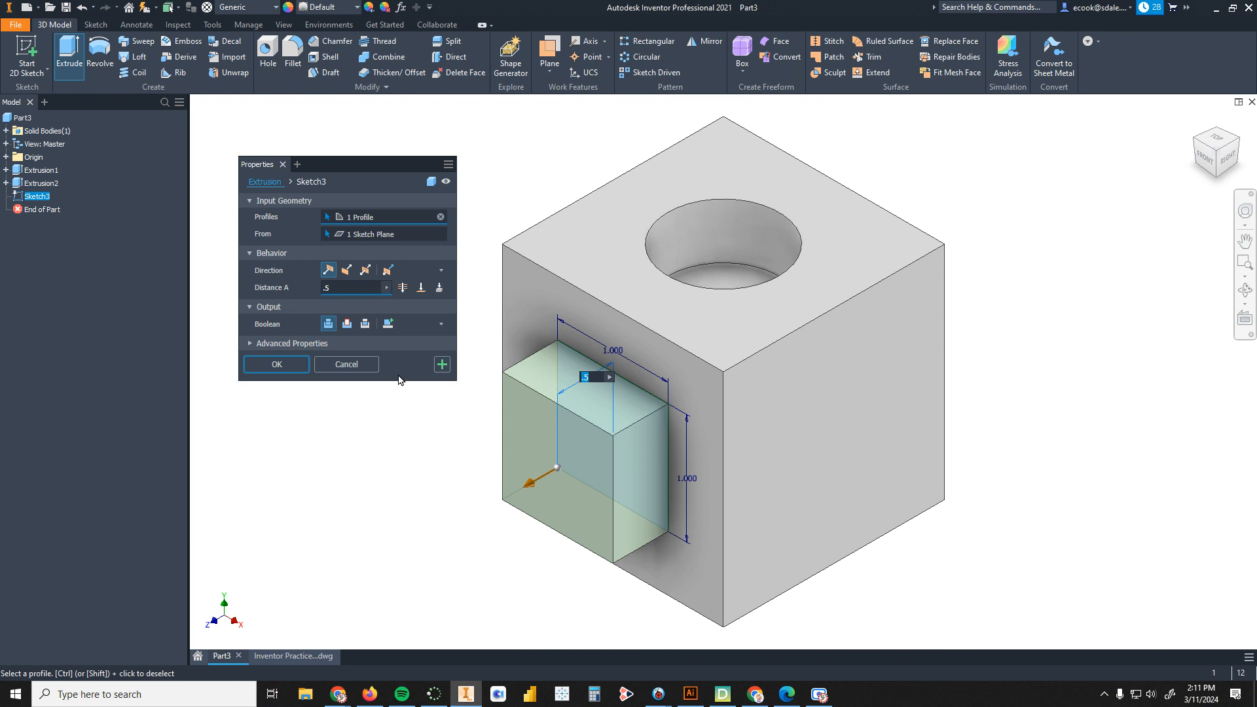
pyautogui.click(293, 364)
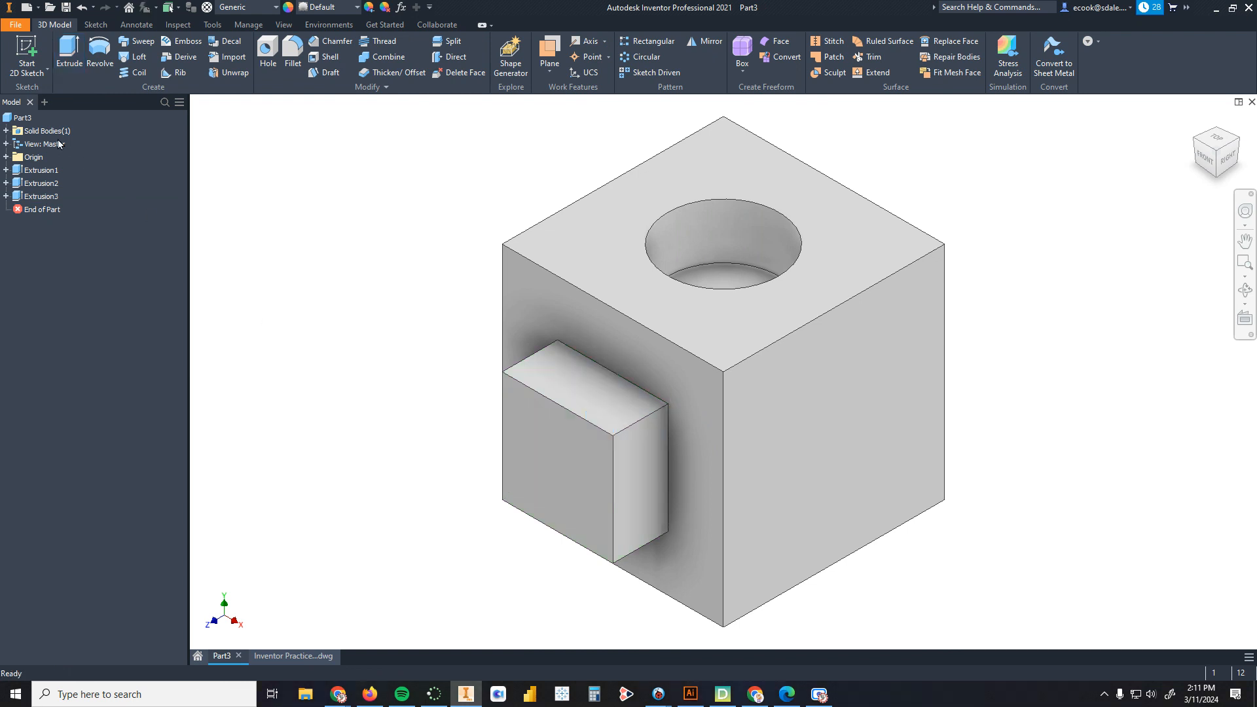
# Step: Start a sketch on the cube's right side face and draw a 1 in by 1 in center rectangle on it
pyautogui.click(32, 47)
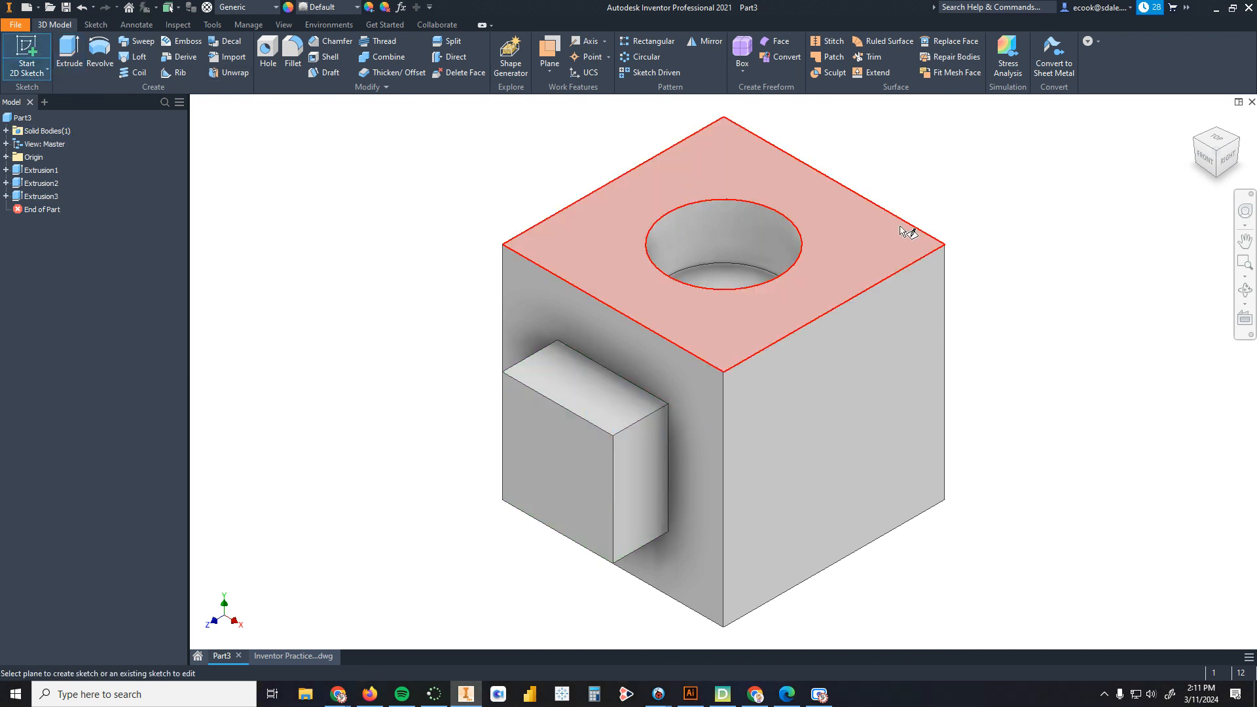
pyautogui.click(904, 408)
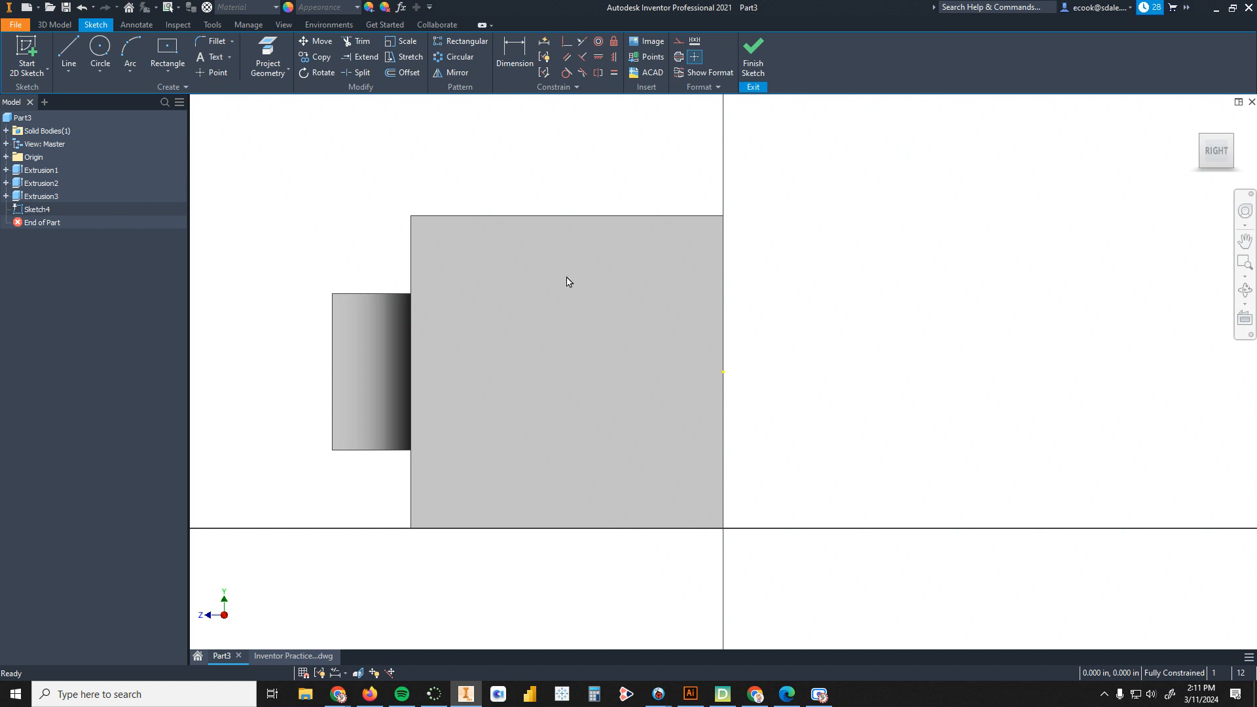
pyautogui.click(167, 52)
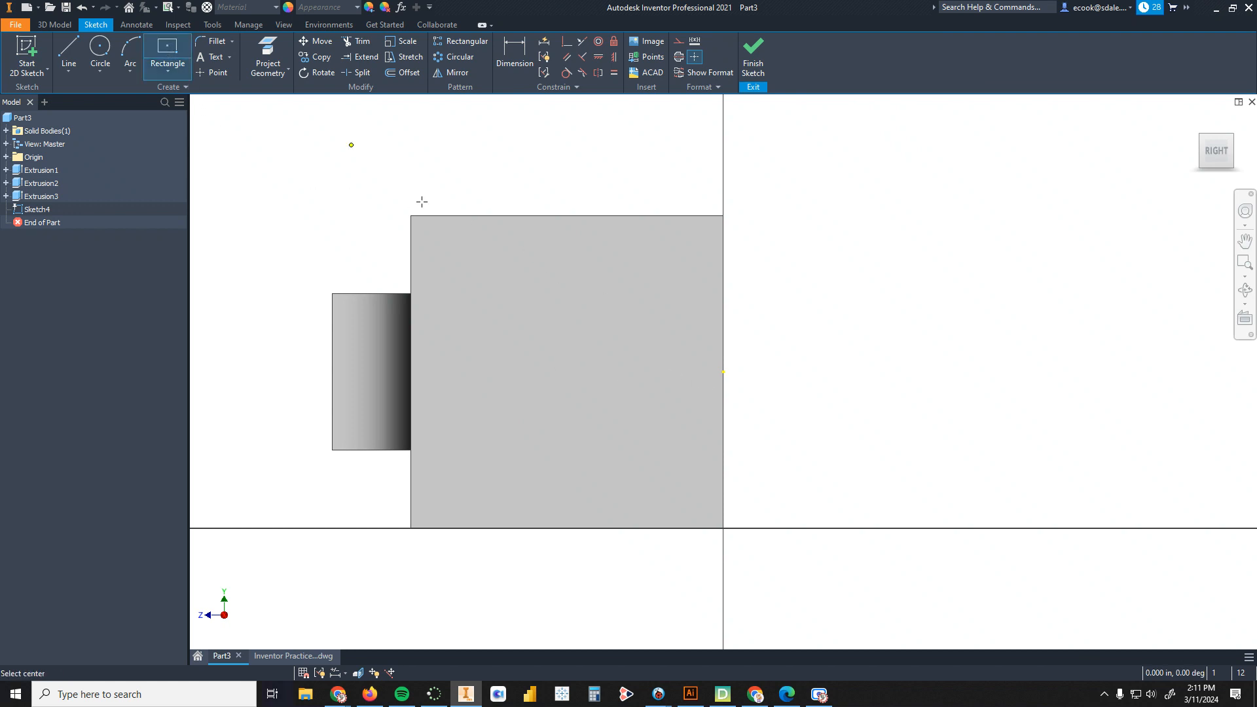
pyautogui.click(557, 427)
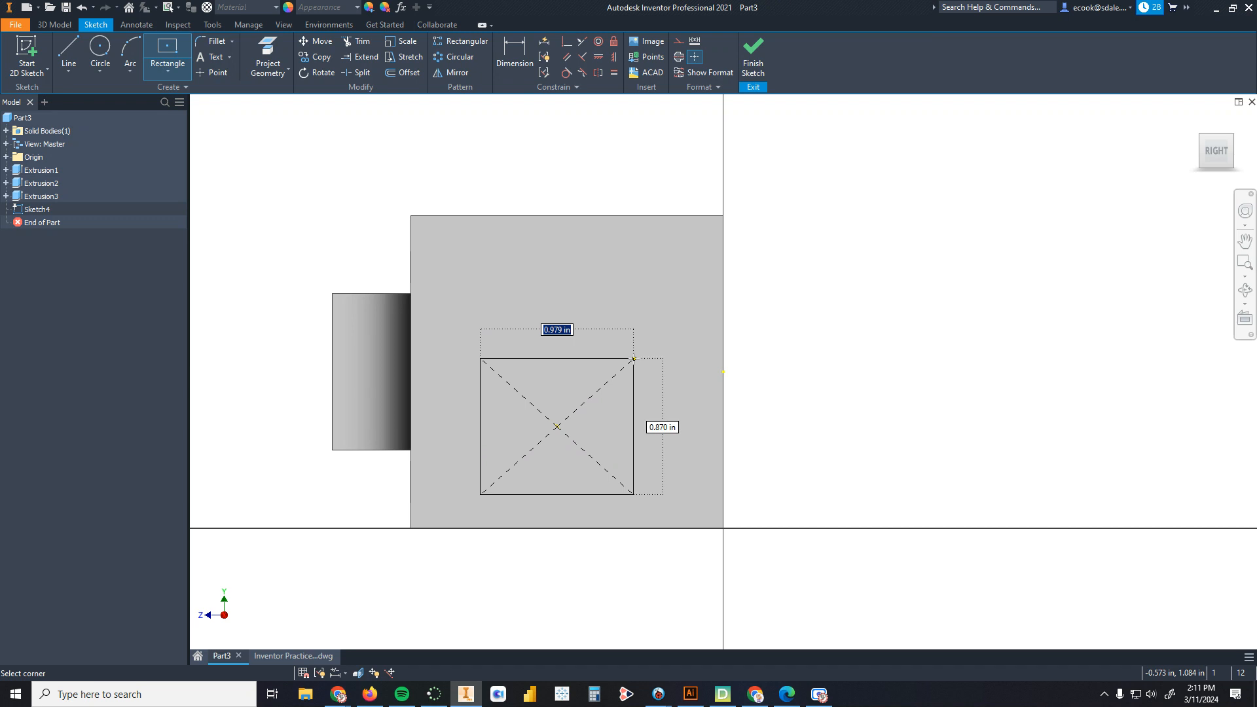
pyautogui.write('1')
pyautogui.press('Tab')
pyautogui.write('1')
pyautogui.press('Return')
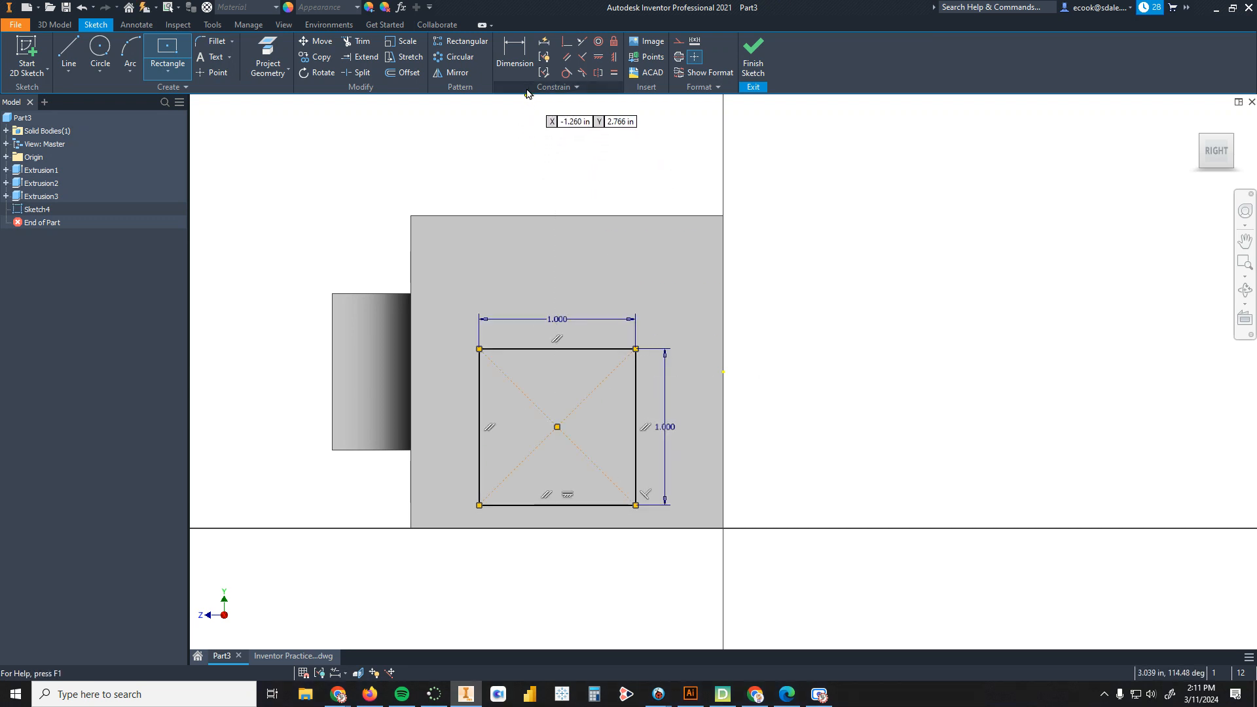
# Step: Dimension the square's right edge 0.5 in from the face's right edge
pyautogui.click(515, 54)
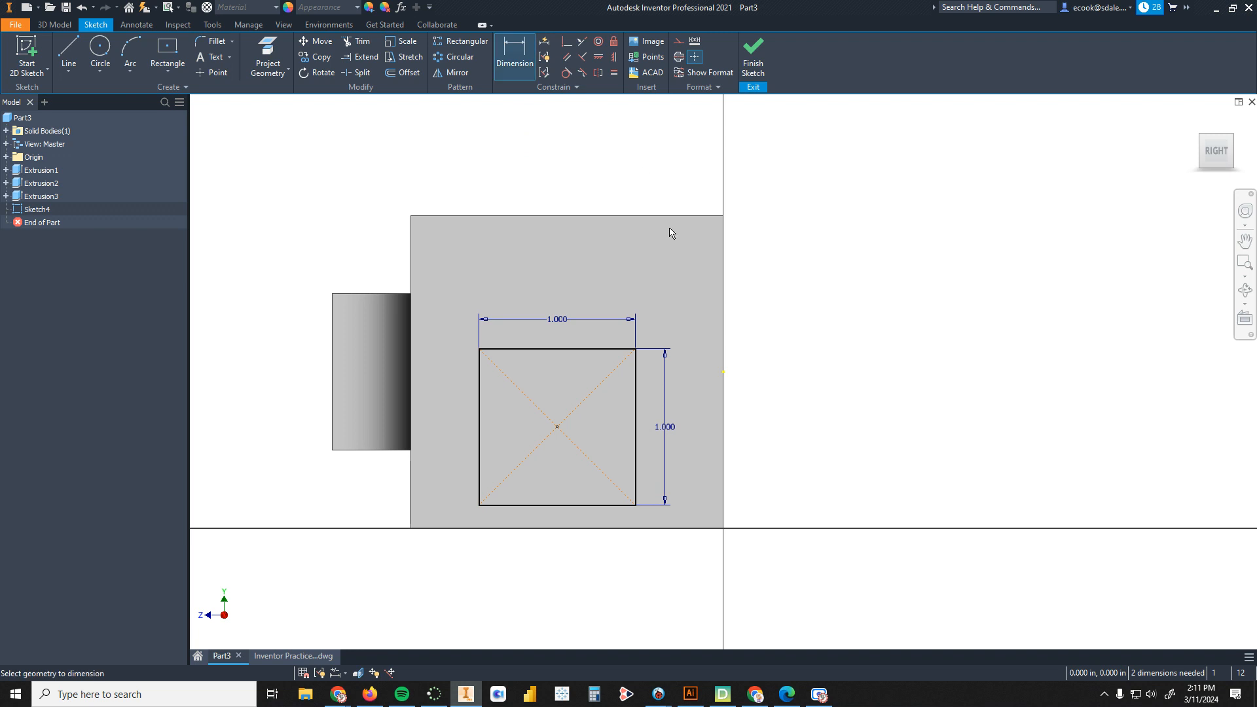
pyautogui.click(637, 395)
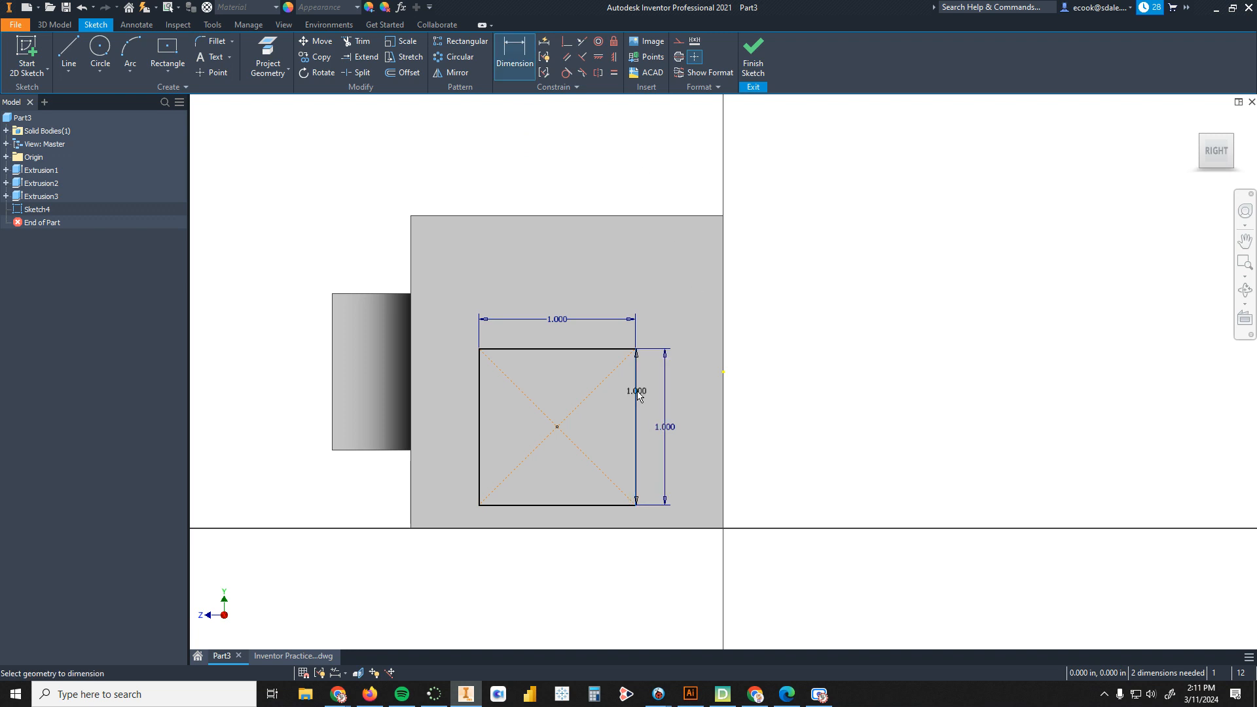
pyautogui.click(723, 413)
pyautogui.click(680, 172)
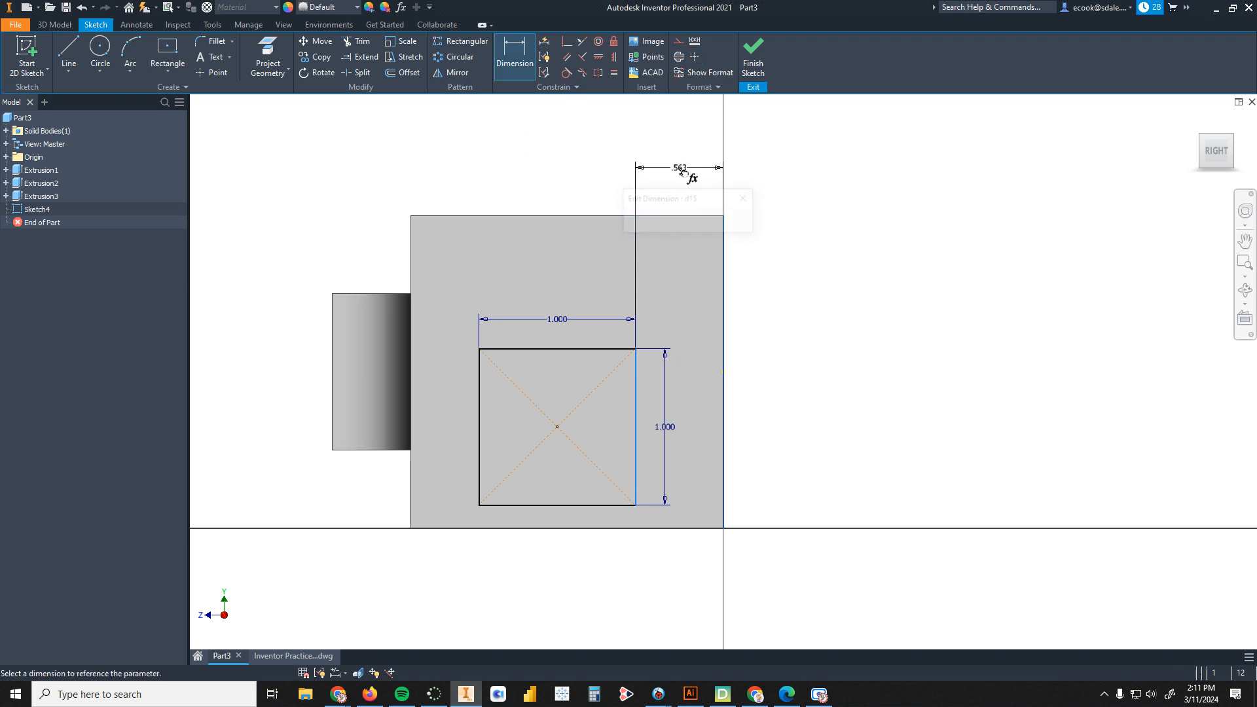
pyautogui.write('.5')
pyautogui.press('Return')
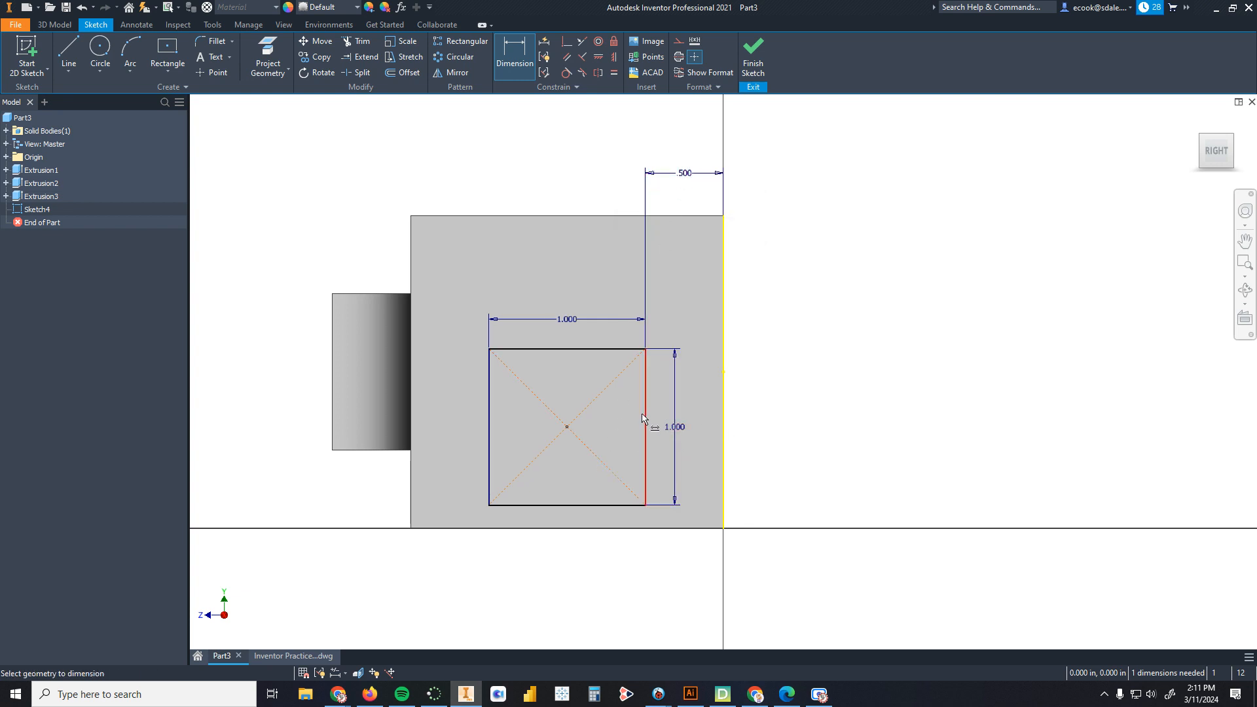
# Step: Dimension the square's bottom edge 0.5 in from the face's bottom edge
pyautogui.click(626, 532)
pyautogui.click(630, 506)
pyautogui.click(799, 514)
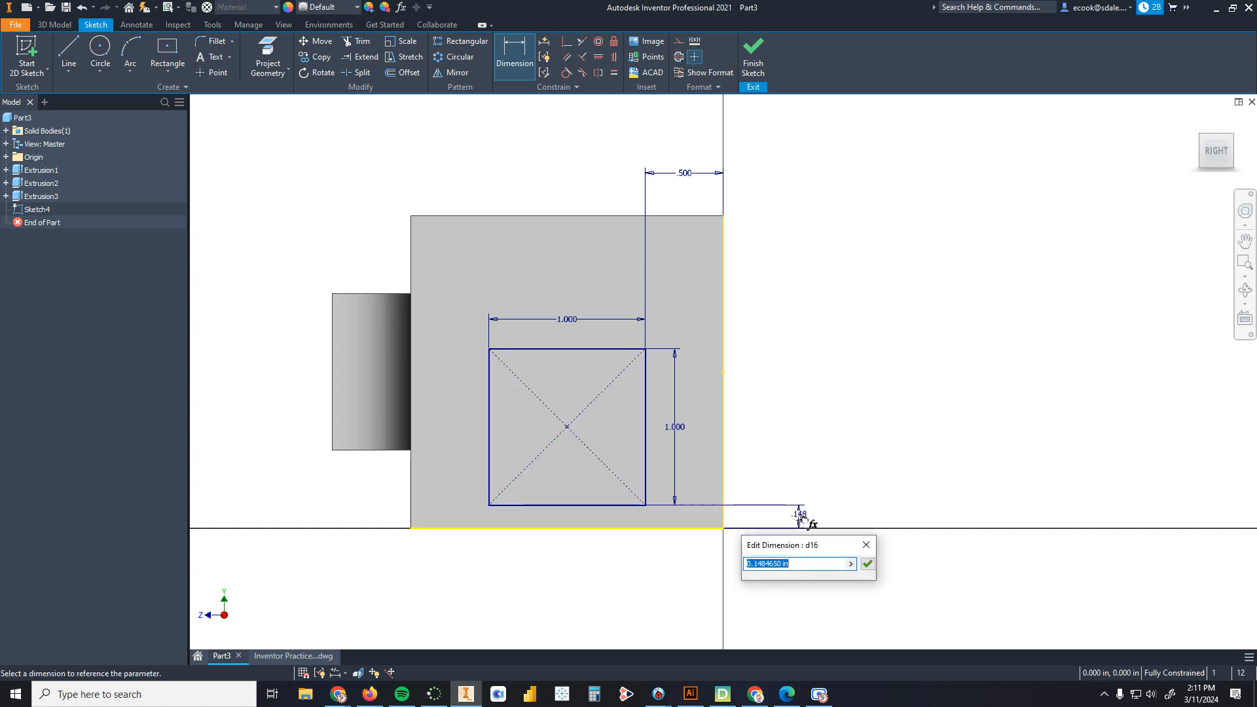
pyautogui.write('.5')
pyautogui.press('Return')
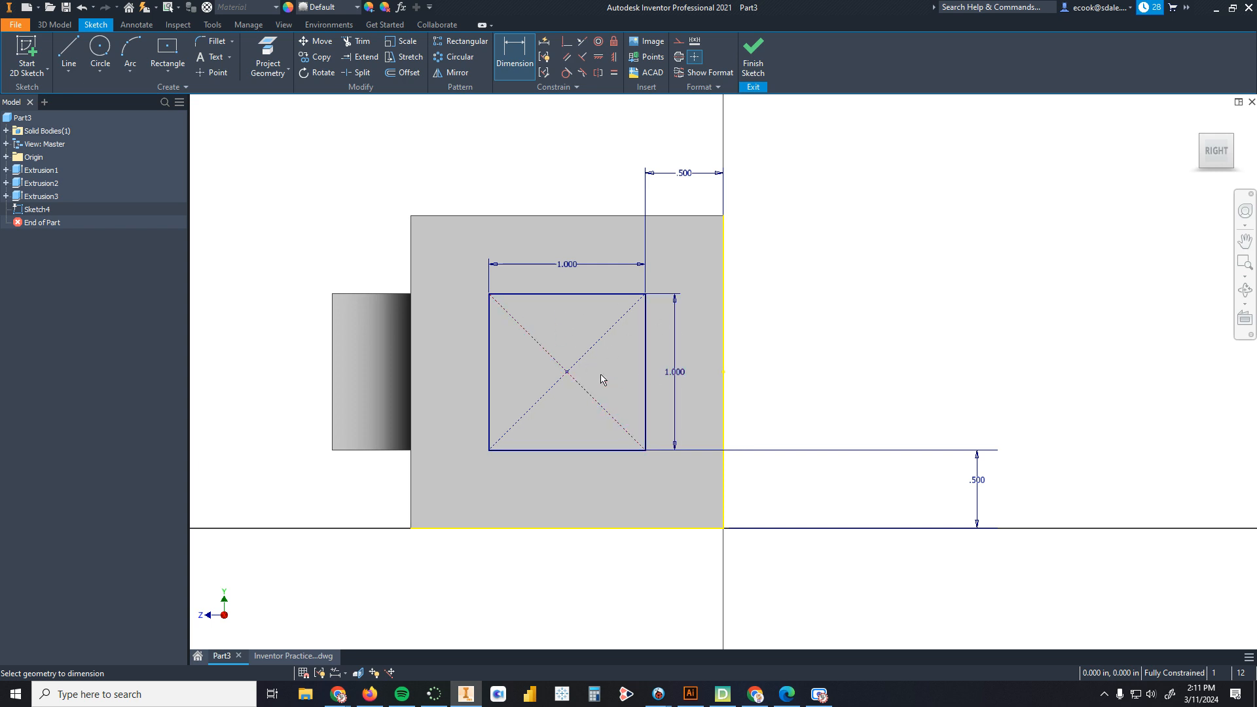
# Step: Finish the sketch and extrude the square 0.5 in outward from the right side face
pyautogui.click(753, 55)
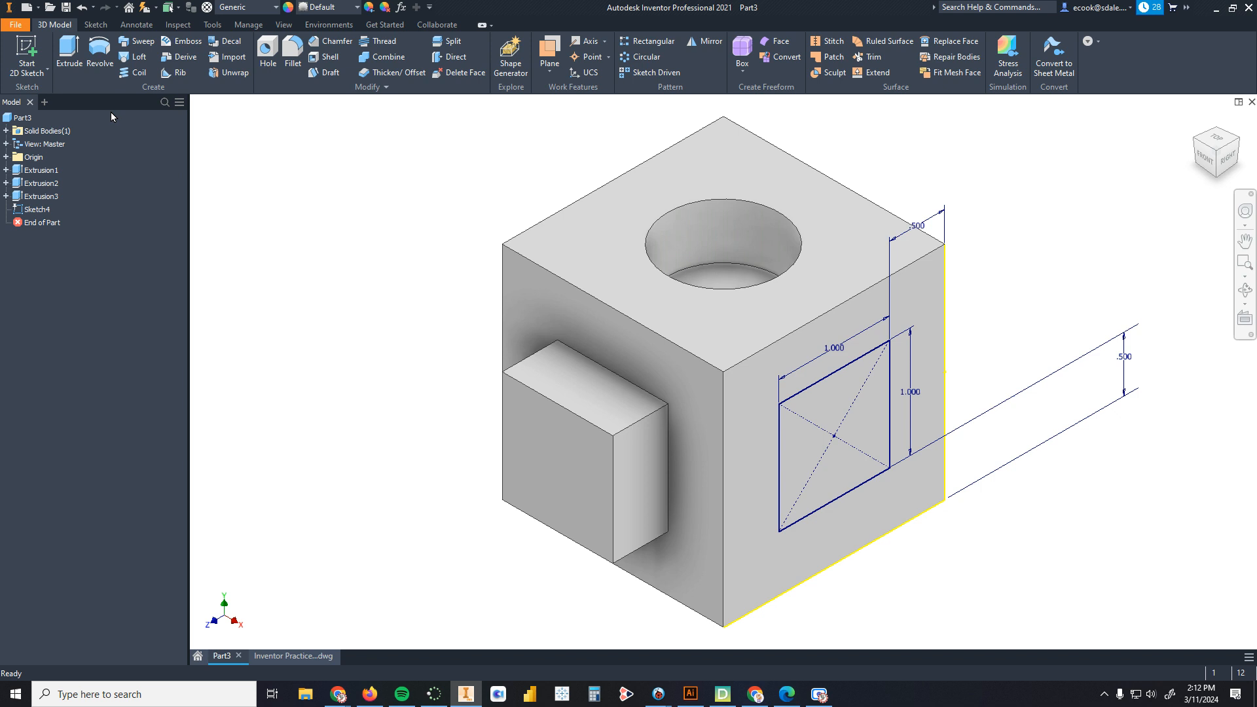
pyautogui.click(69, 54)
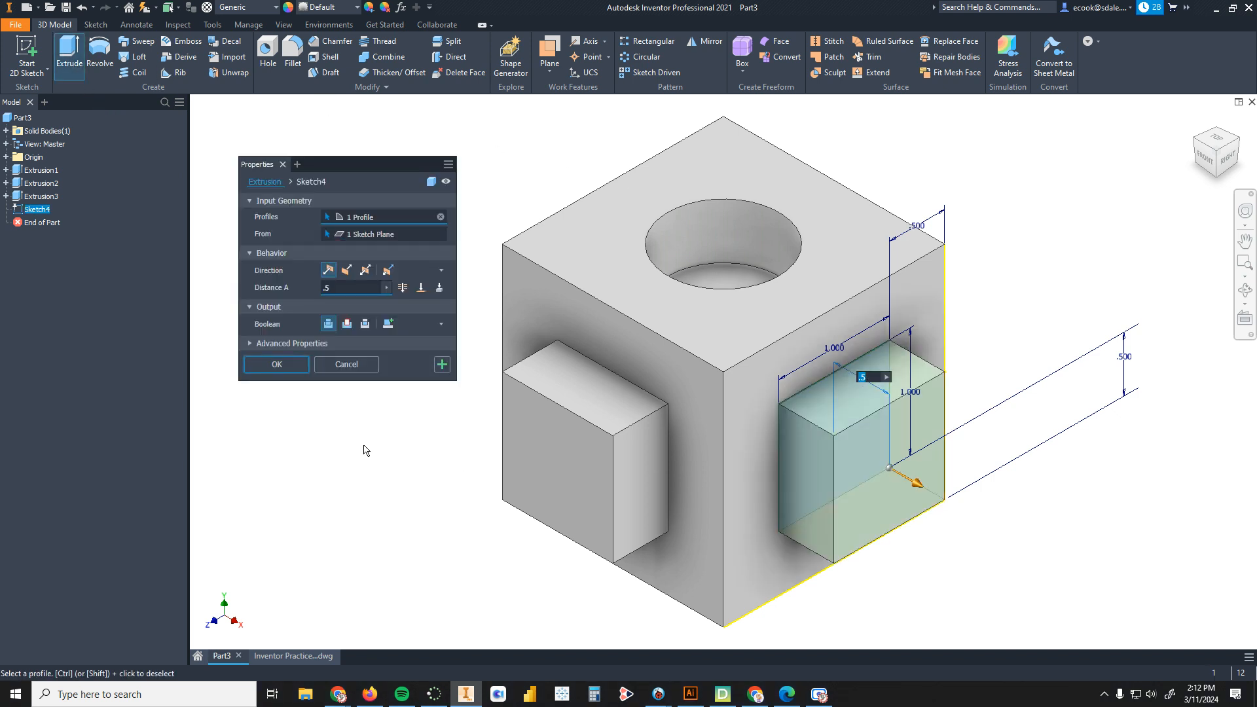
pyautogui.click(287, 364)
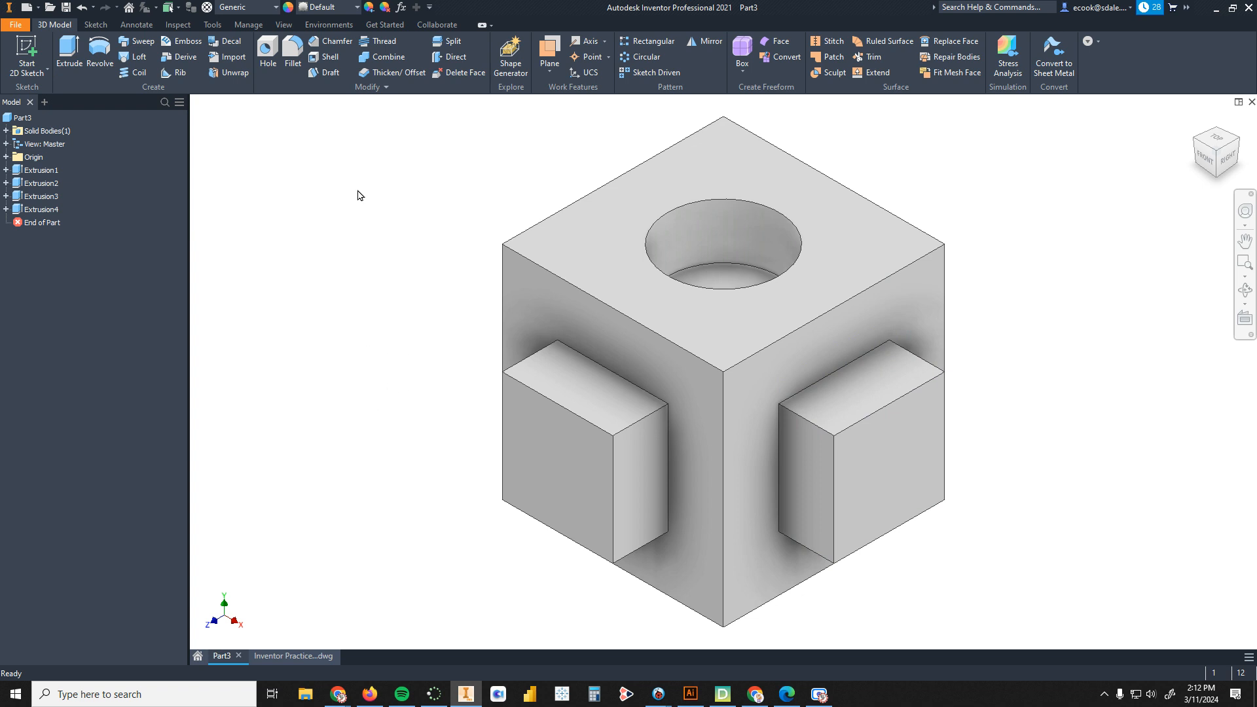
# Step: Set the part's appearance to Light Red
pyautogui.click(357, 8)
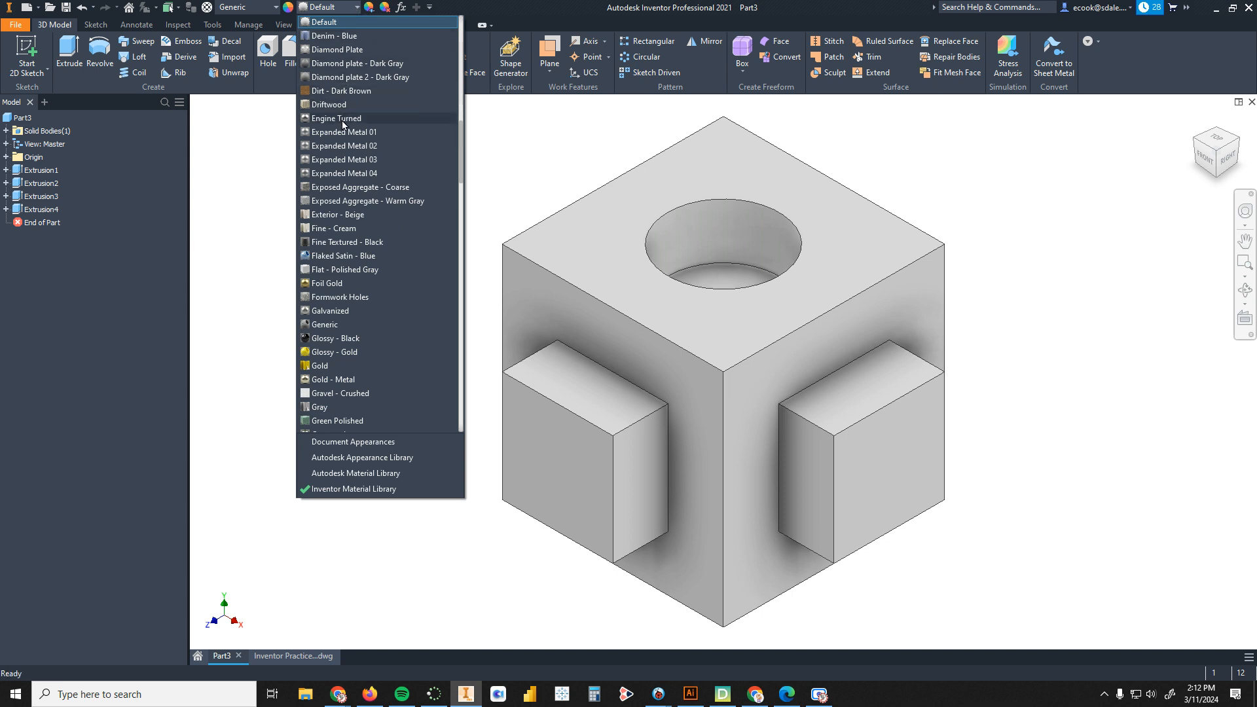
pyautogui.scroll(-1, 342, 174)
pyautogui.scroll(-1, 355, 274)
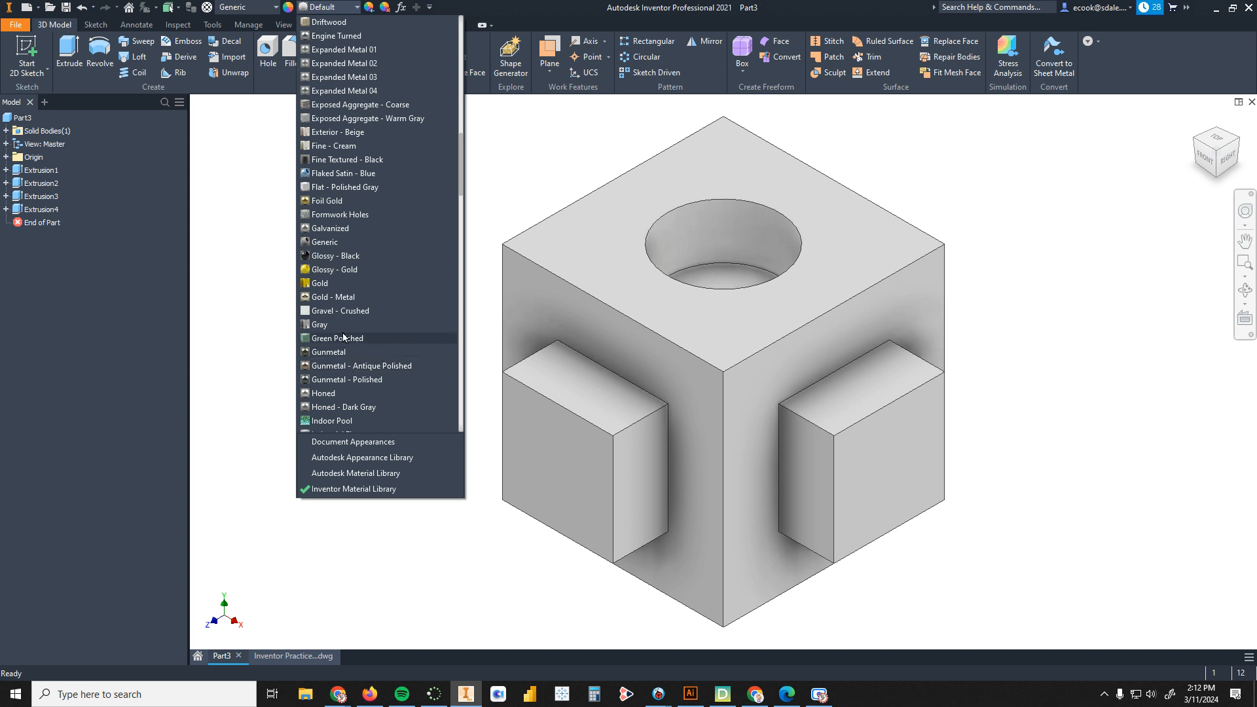
pyautogui.scroll(-3, 343, 330)
pyautogui.scroll(-3, 345, 311)
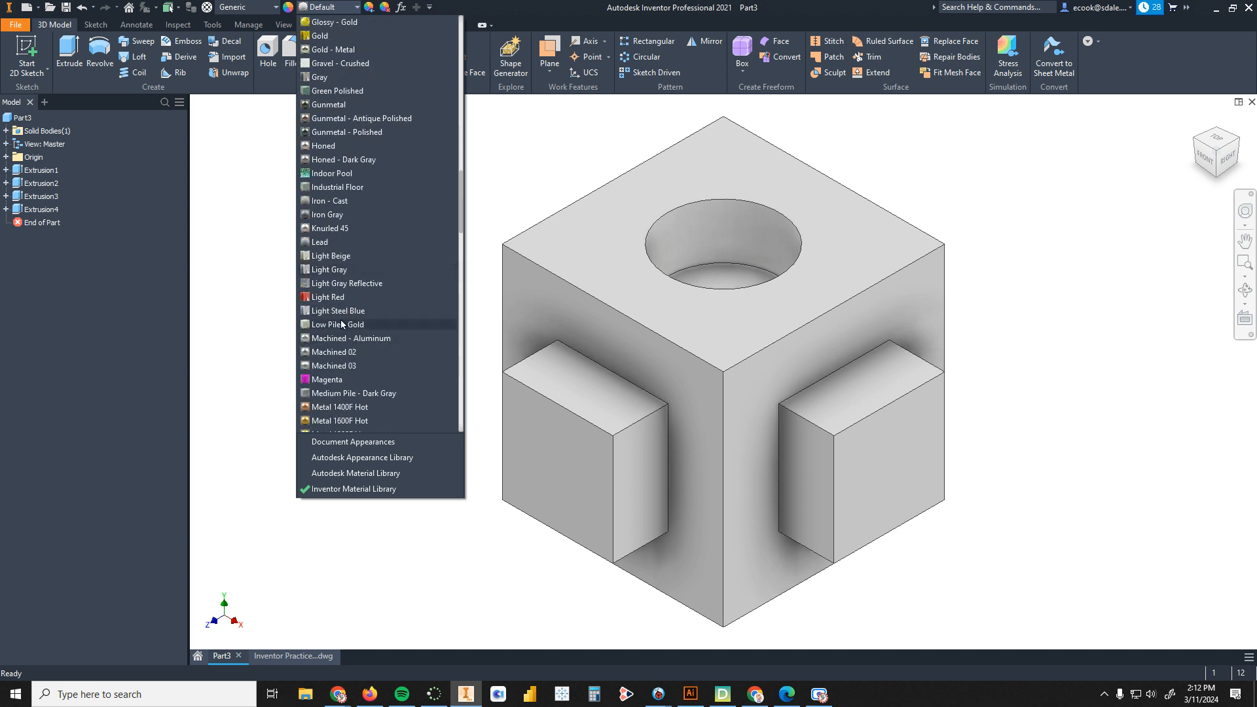
pyautogui.click(345, 305)
# Step: Inspect the finished part from different angles and return to the home view
pyautogui.scroll(-3, 912, 323)
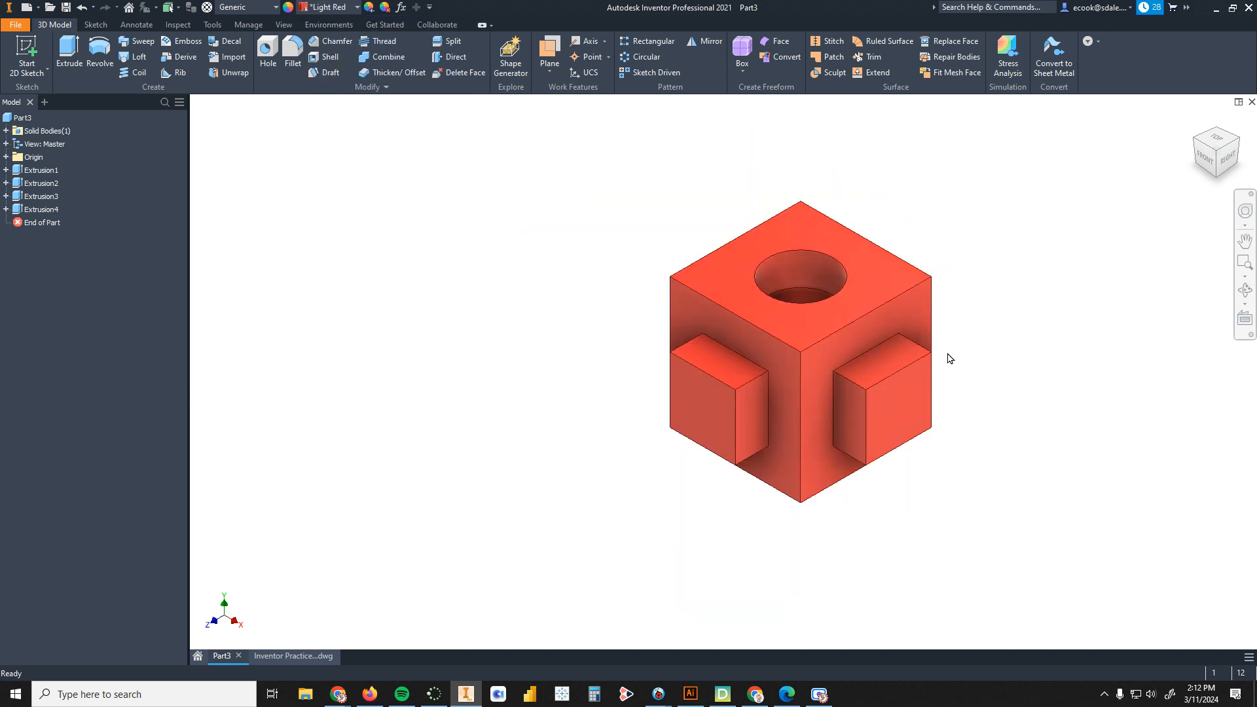
pyautogui.keyDown('shift'); pyautogui.moveTo(1007, 374); pyautogui.dragTo(971, 365, button='middle'); pyautogui.keyUp('shift')
pyautogui.scroll(4, 779, 339)
pyautogui.scroll(6, 779, 340)
pyautogui.scroll(-5, 862, 331)
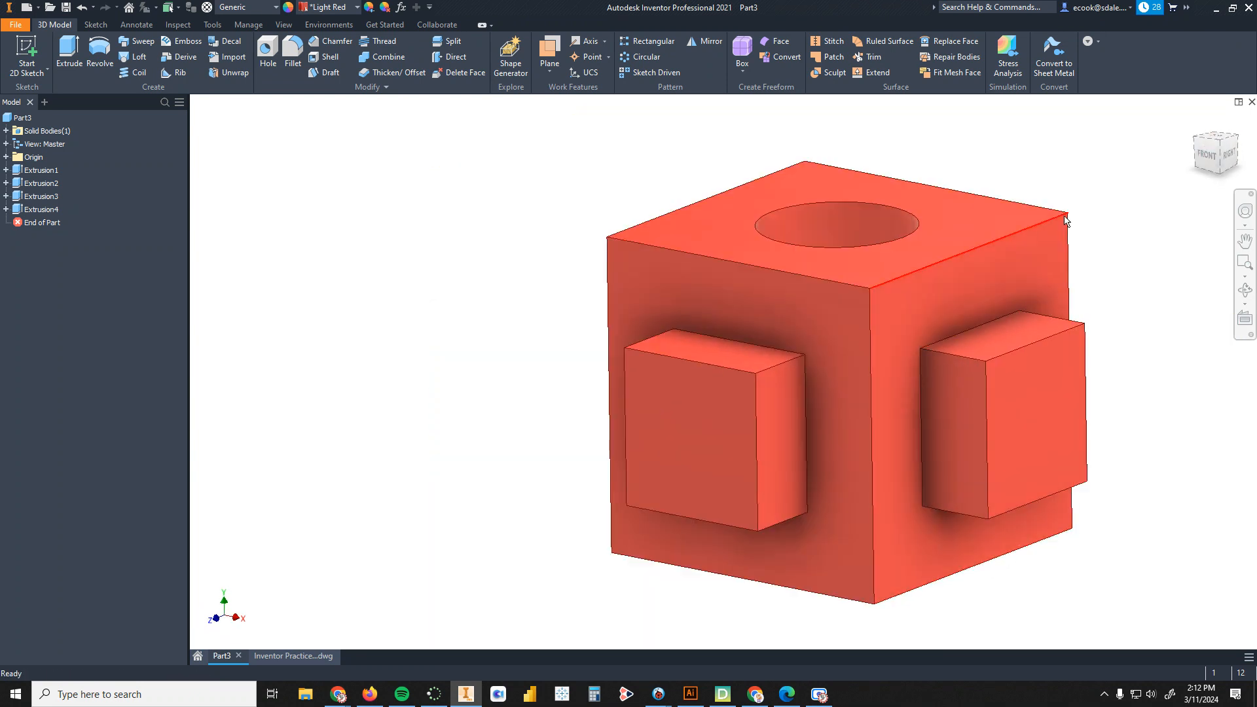
pyautogui.click(1196, 123)
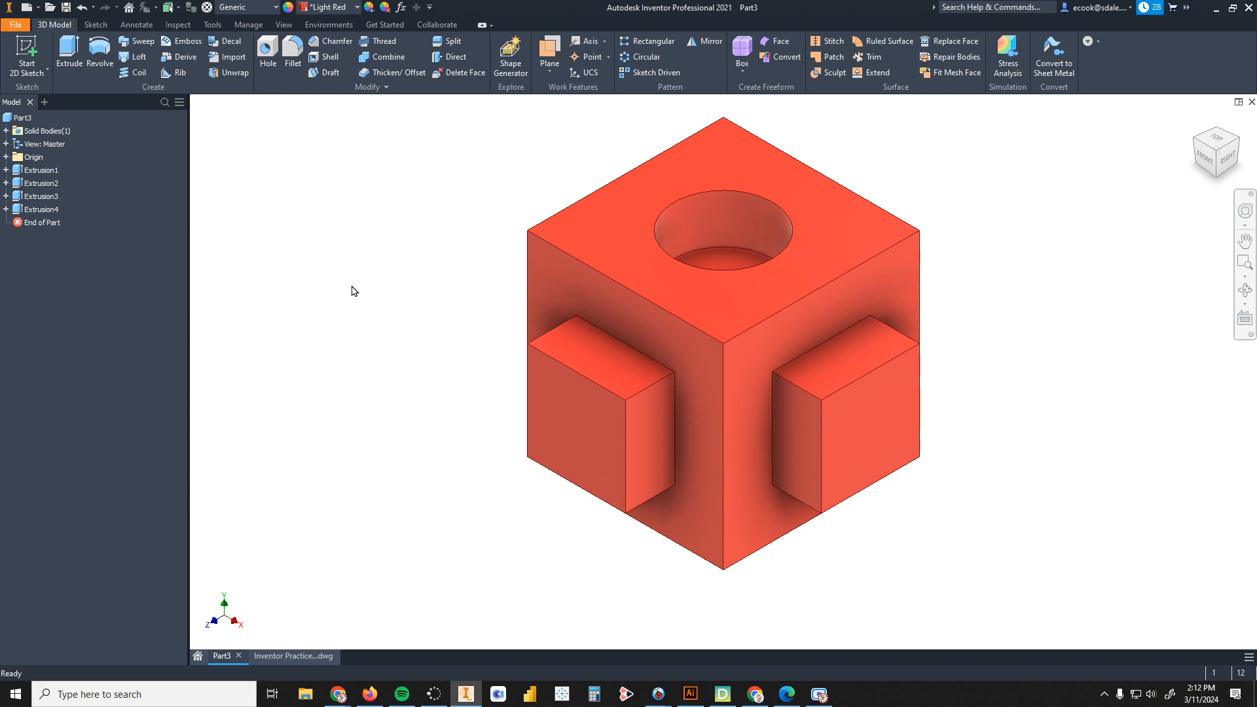
# Step: Save the part as Part1 in the InventorPractice folder
pyautogui.click(12, 25)
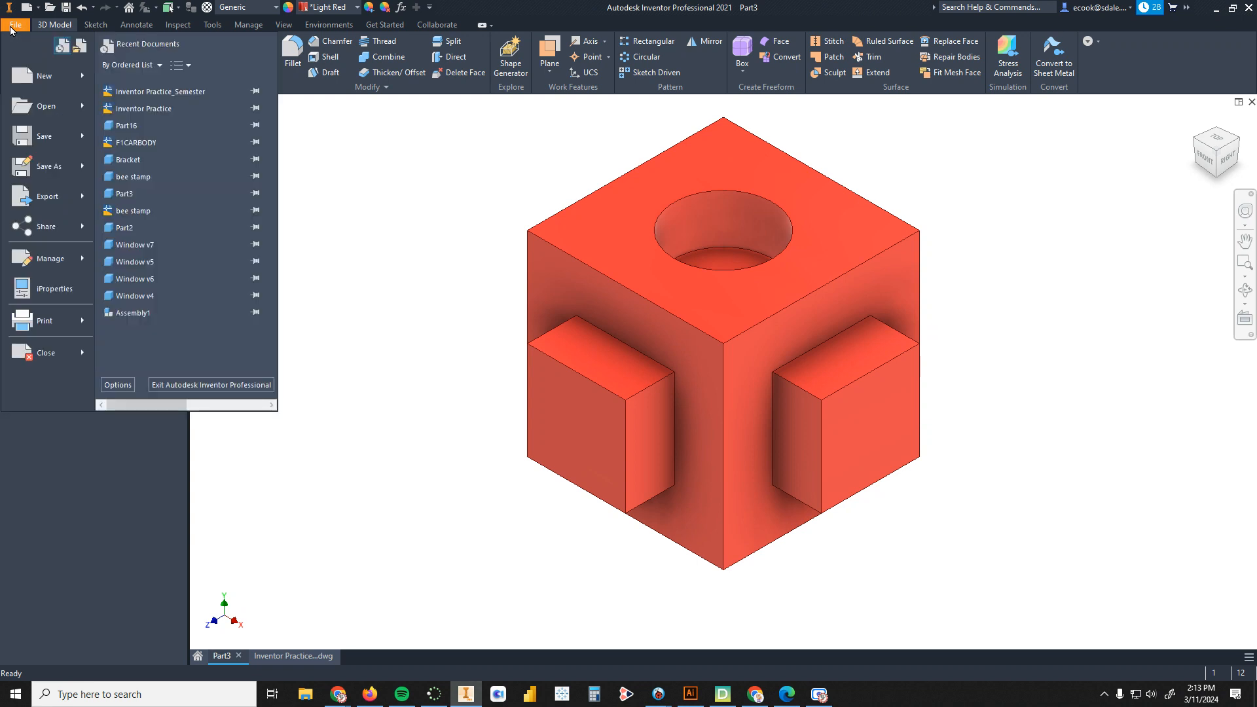
pyautogui.click(27, 136)
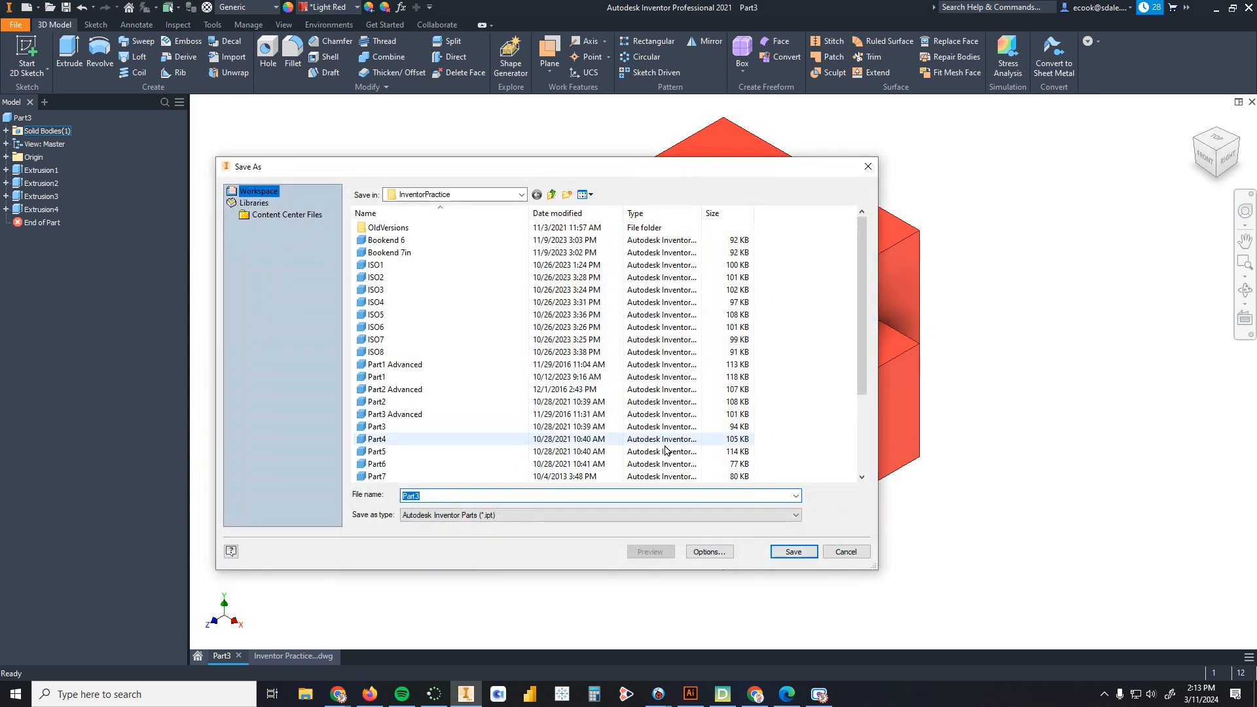
pyautogui.click(451, 495)
pyautogui.press('BackSpace')
pyautogui.write('1')
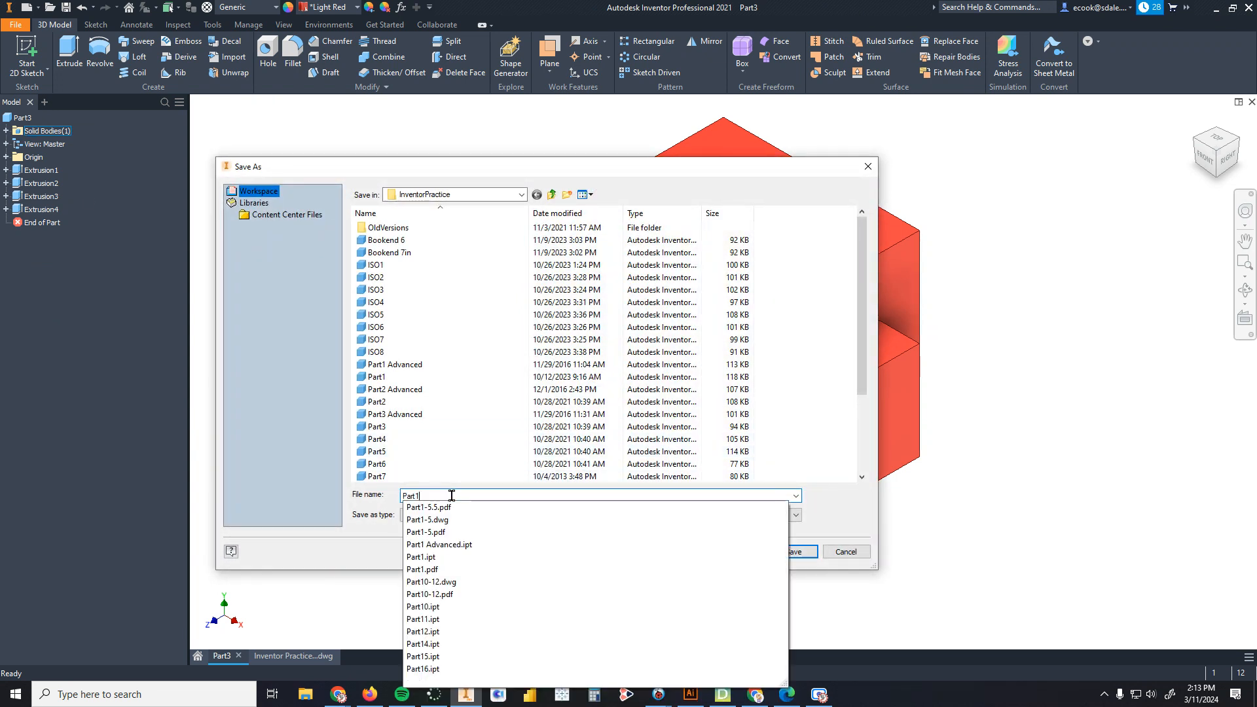
pyautogui.click(320, 515)
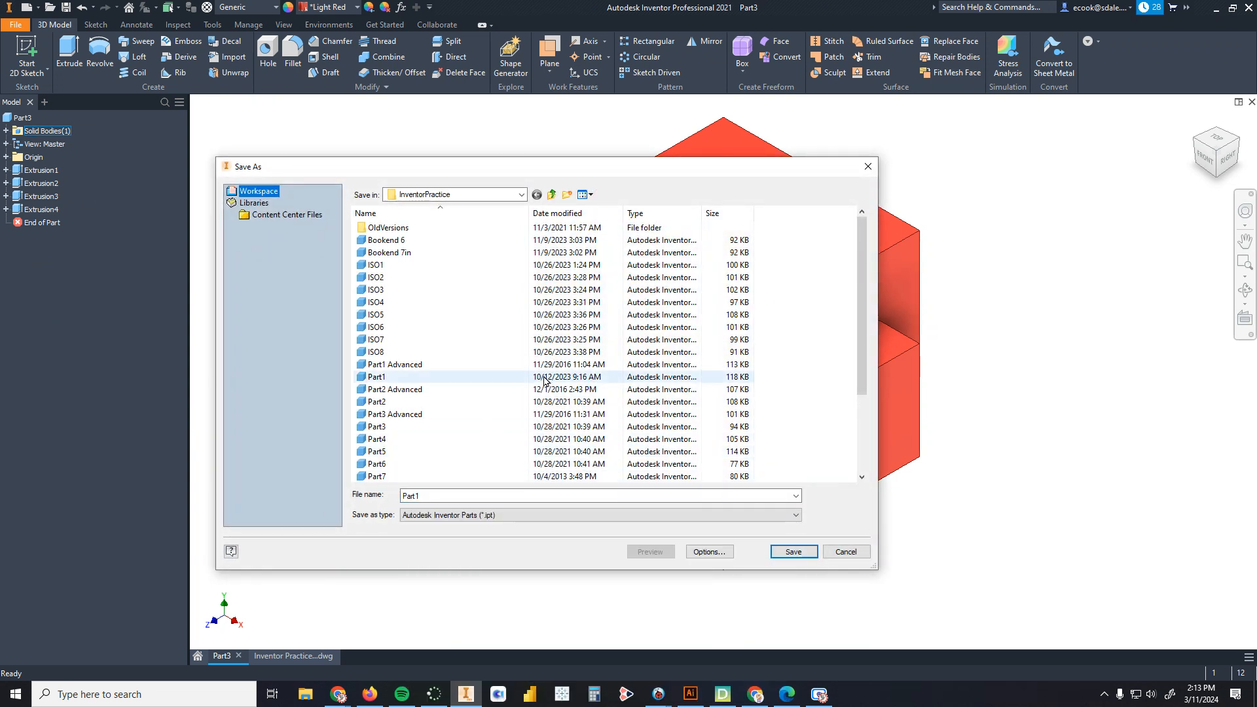
pyautogui.scroll(-3, 514, 379)
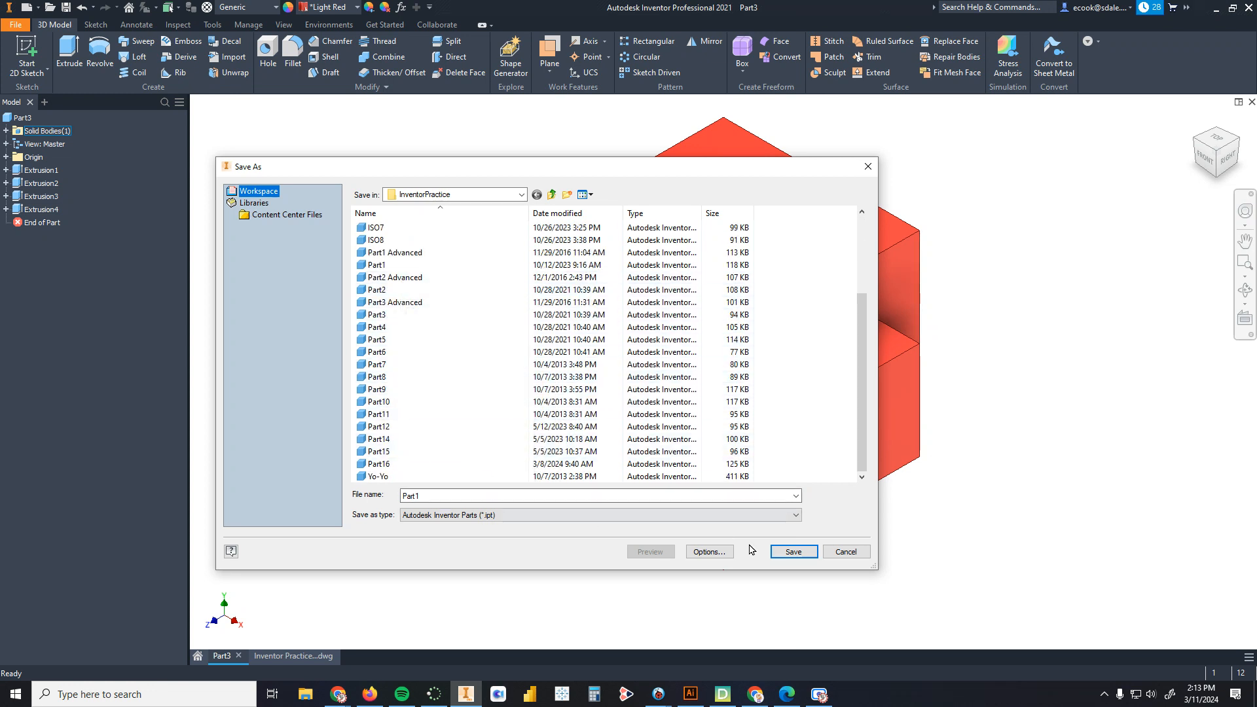
pyautogui.click(794, 554)
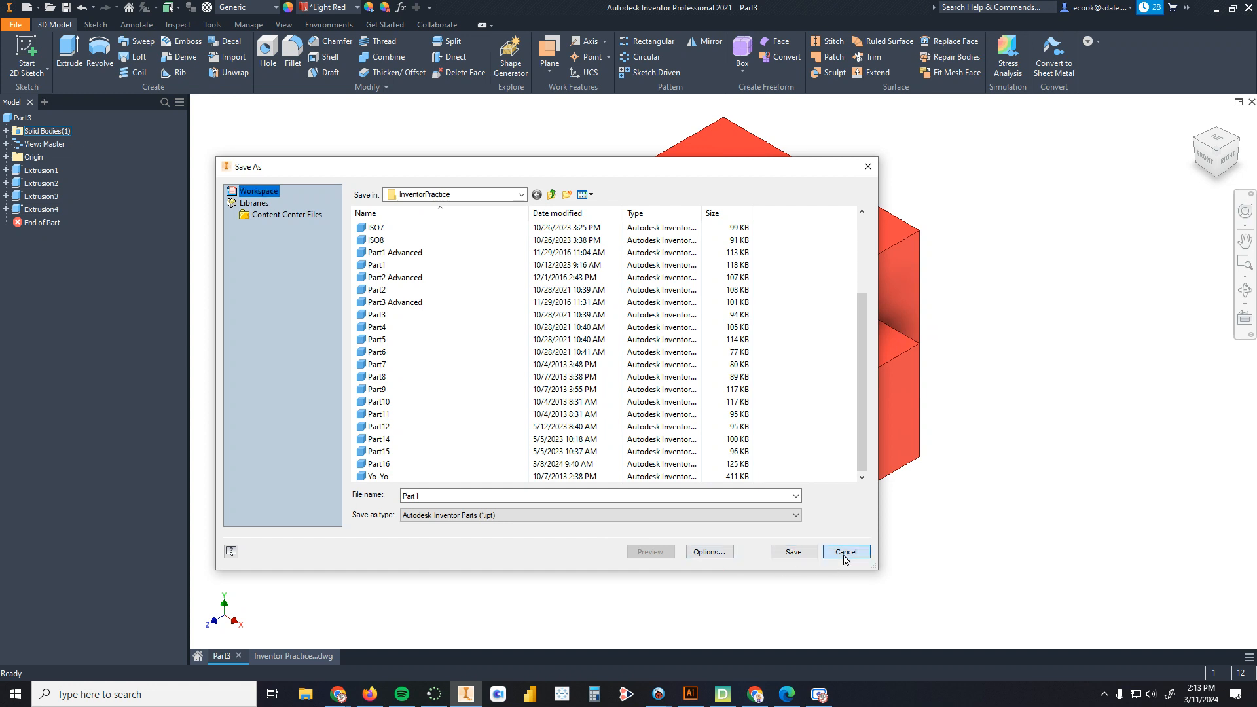